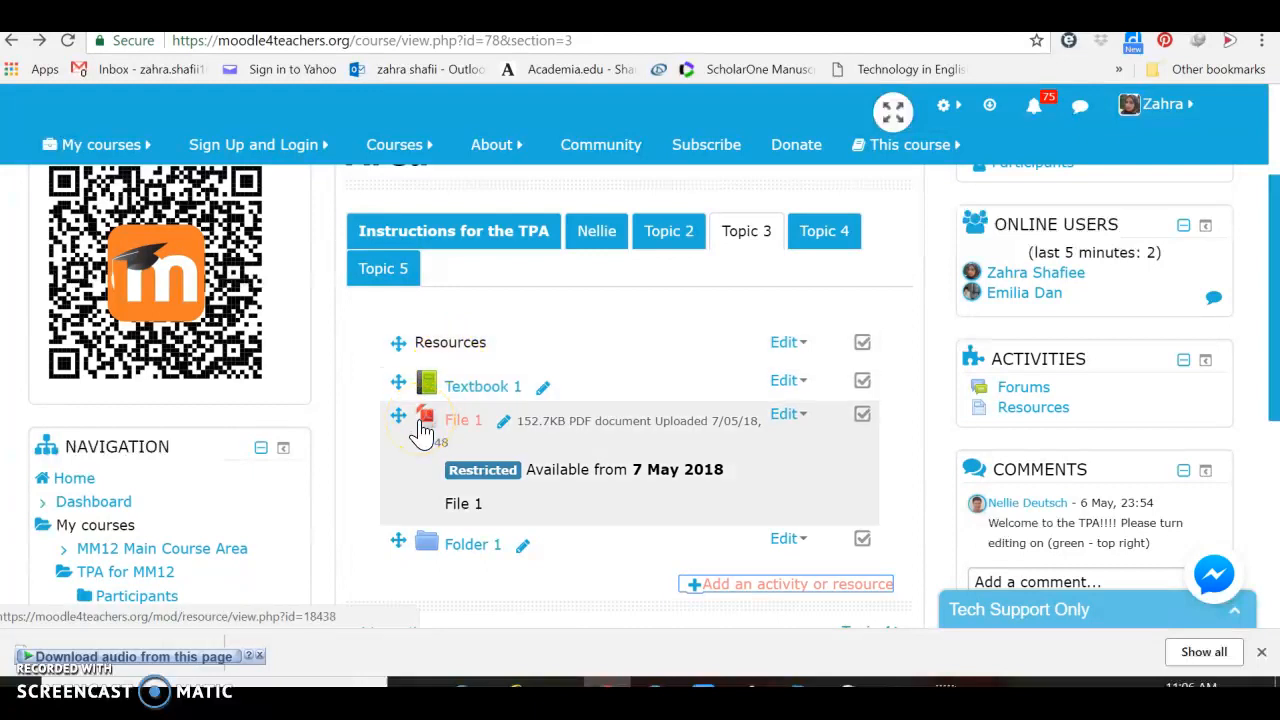
- Open Folder 1 from the Topic 3 resources and start editing its files
scroll(422, 430, "down", 1)
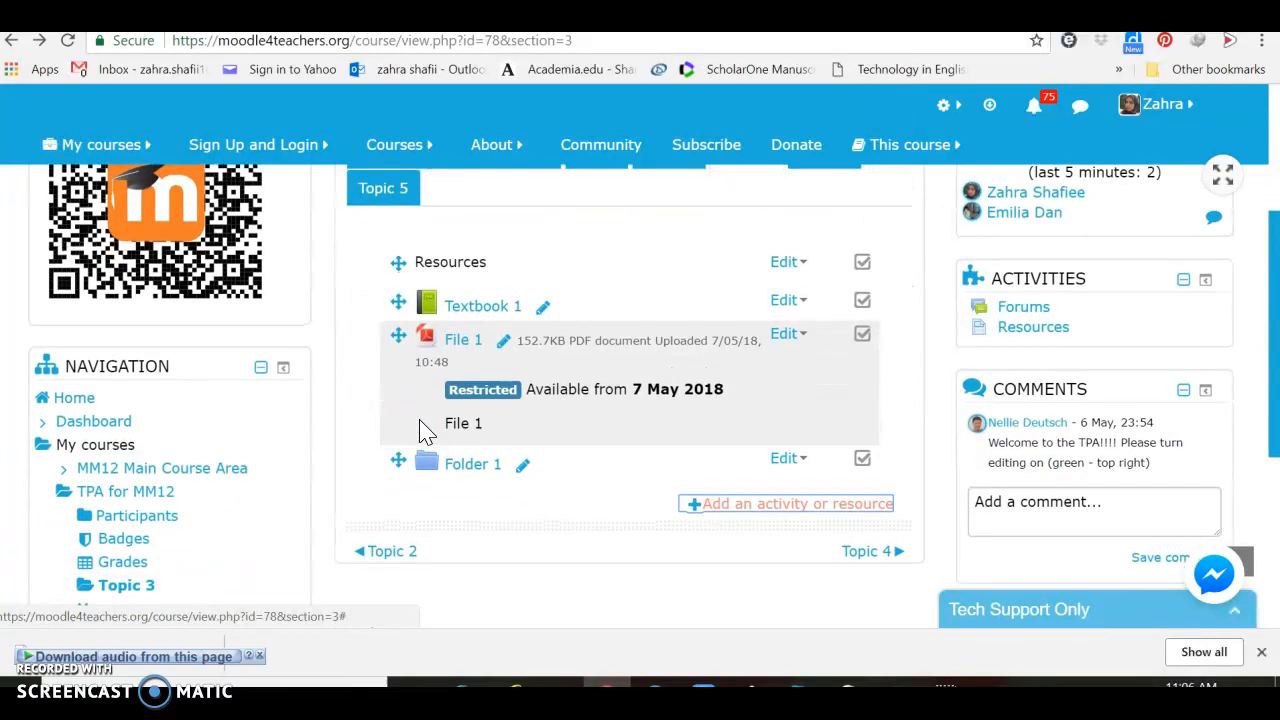
left_click(430, 470)
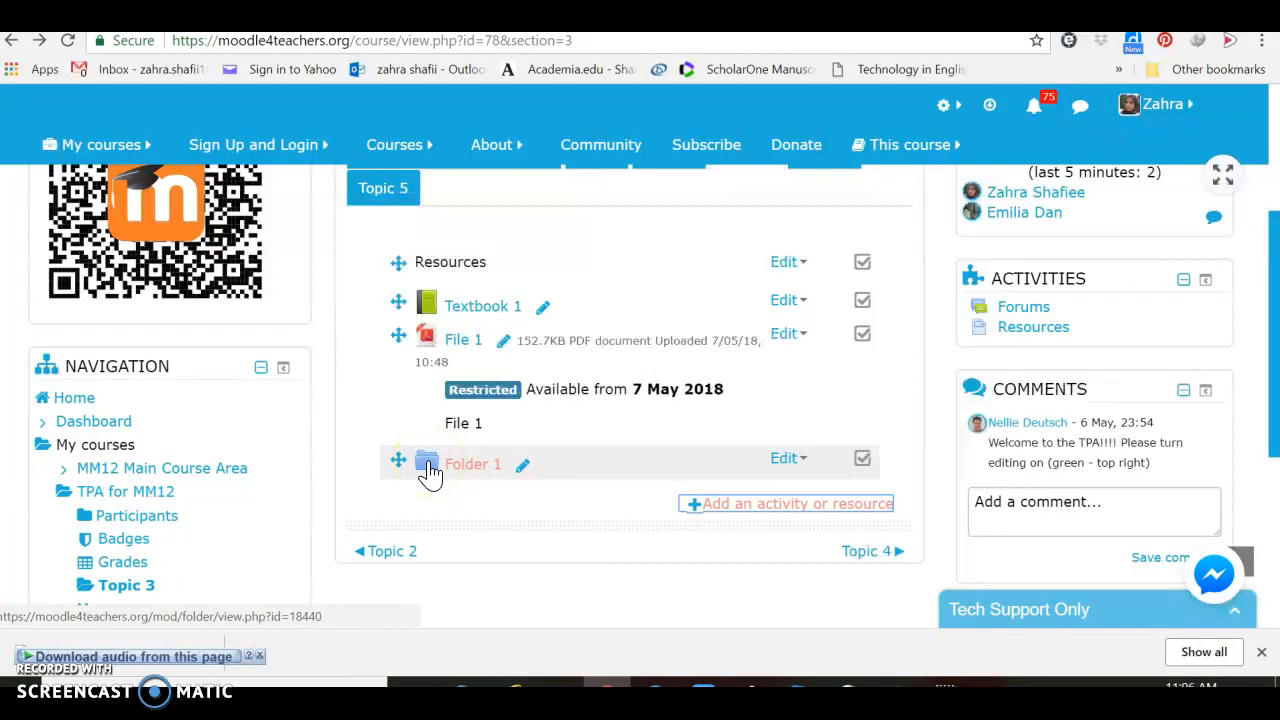
left_click(430, 470)
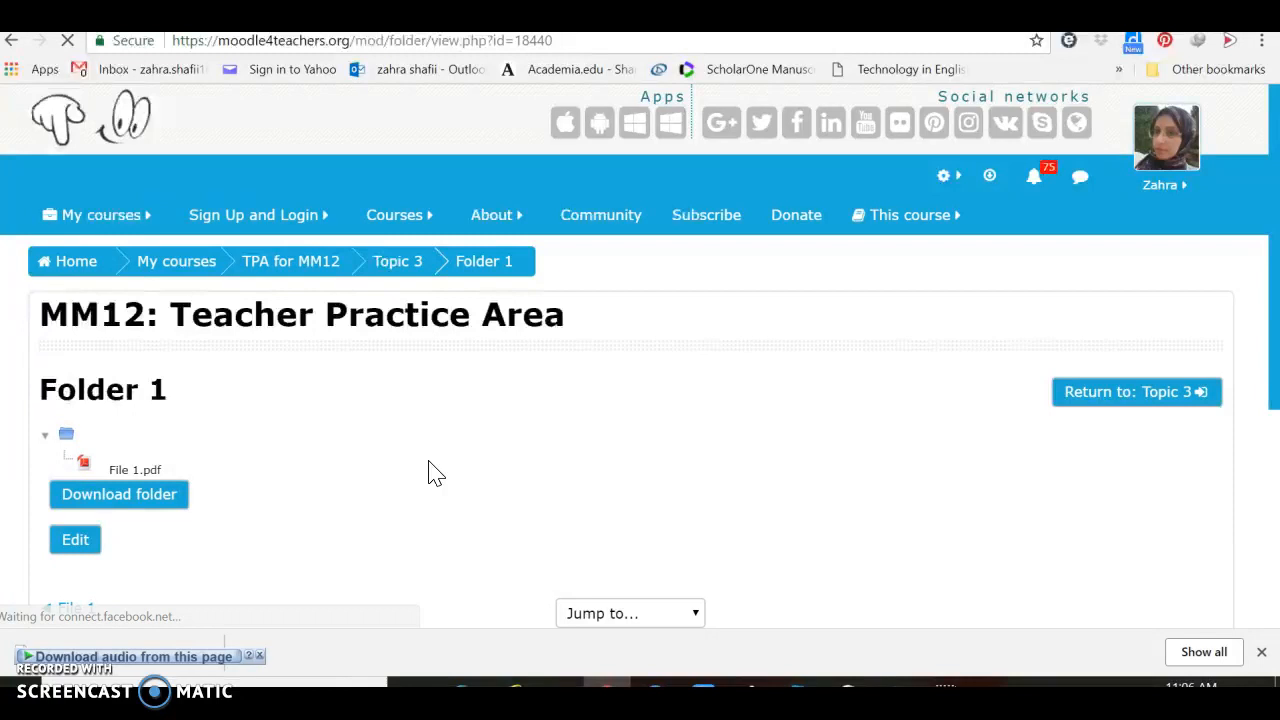
left_click(88, 545)
left_click(88, 542)
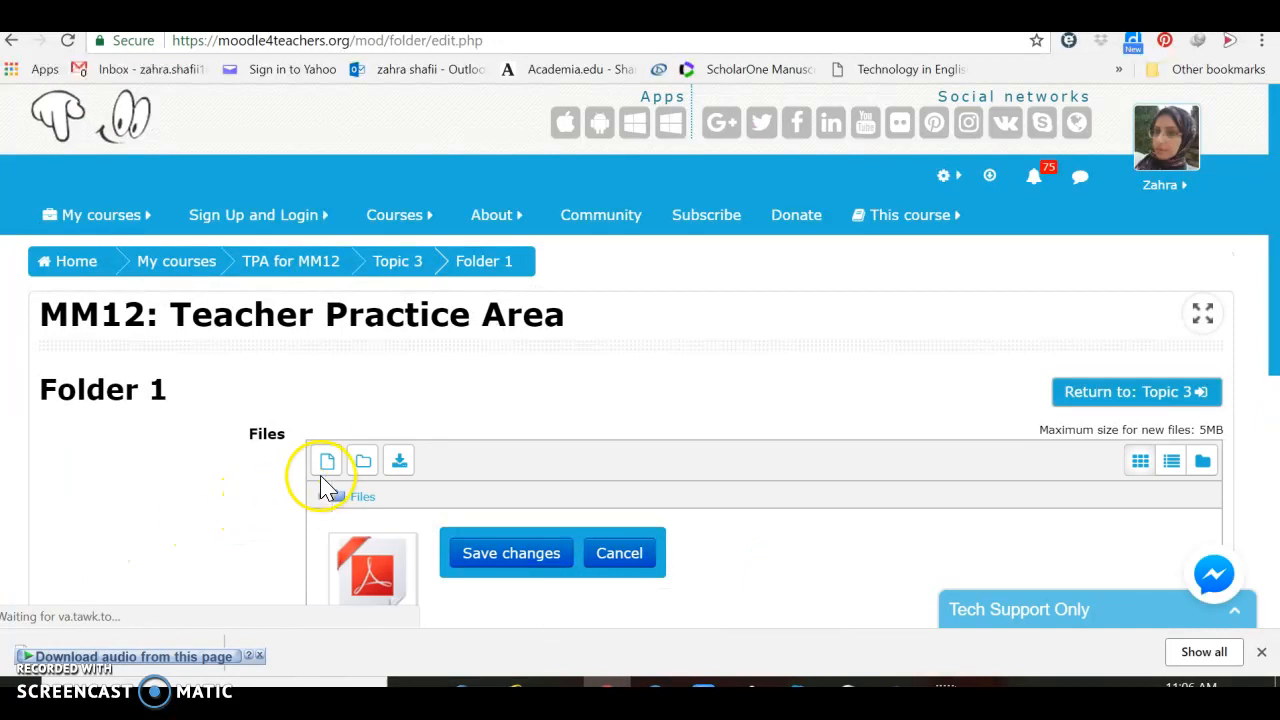
- Upload File 1.docx from the computer into Folder 1 and save the changes
left_click(328, 466)
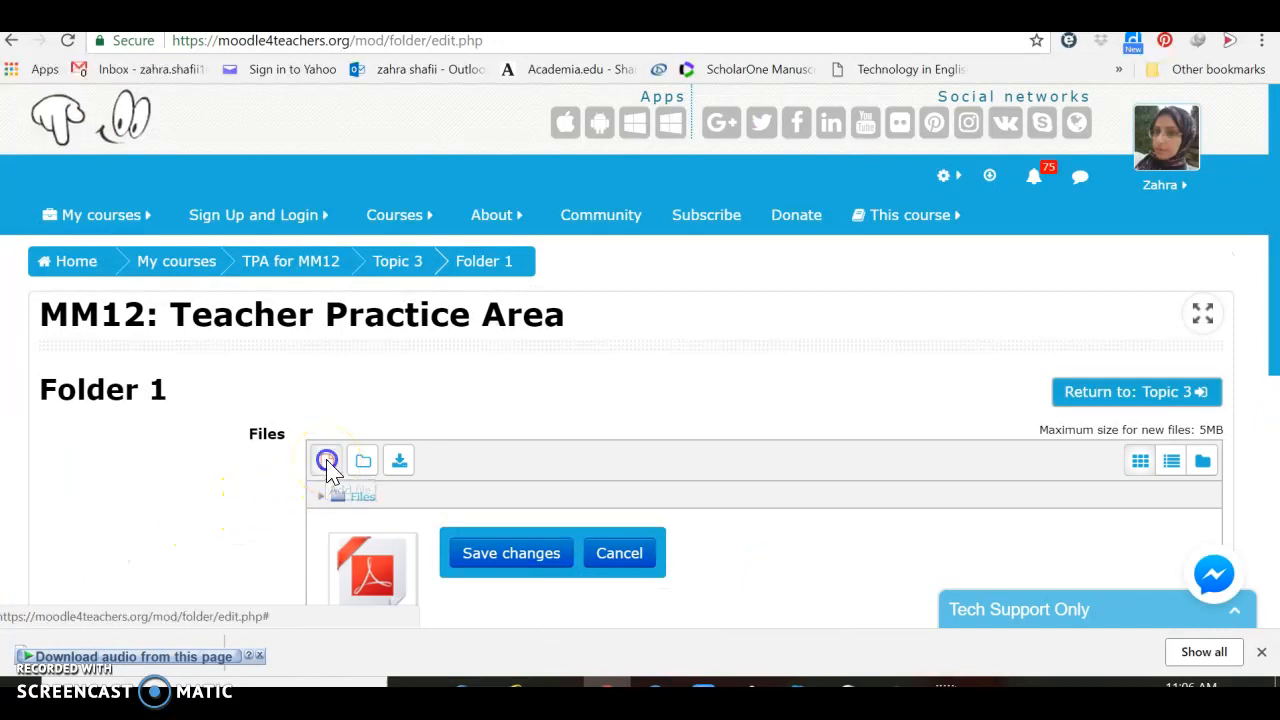
left_click(702, 262)
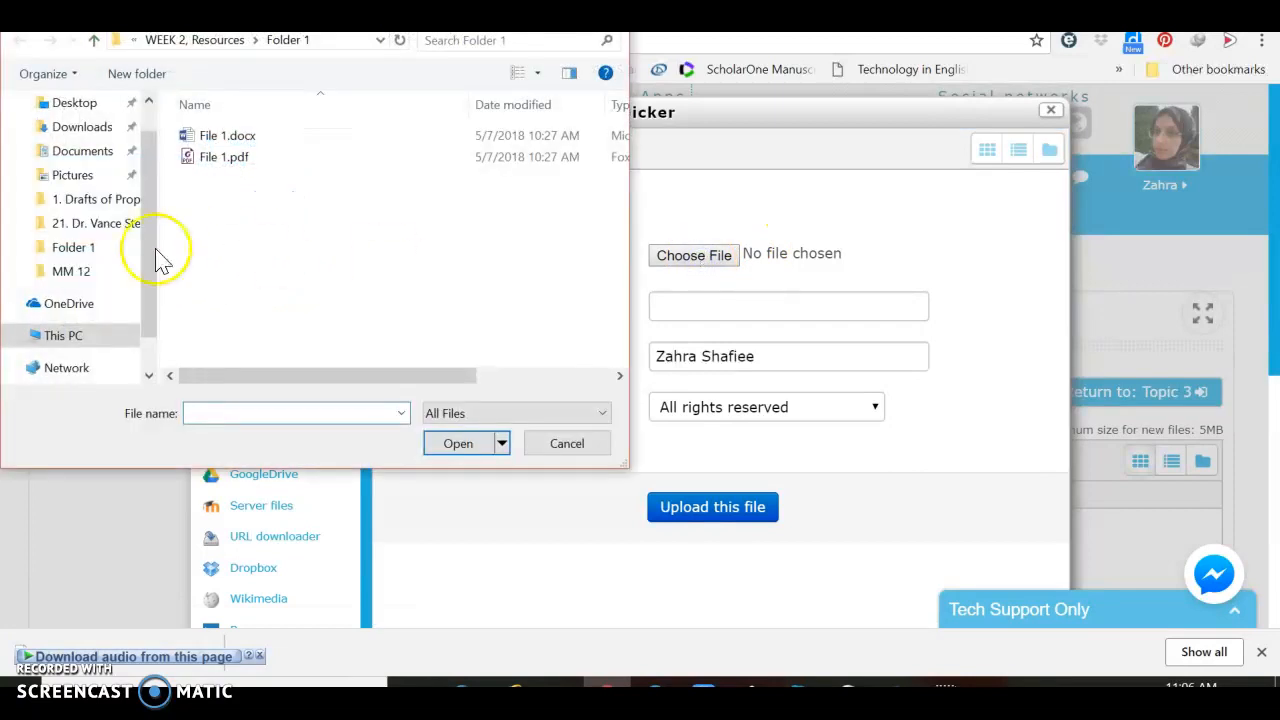
left_click(240, 145)
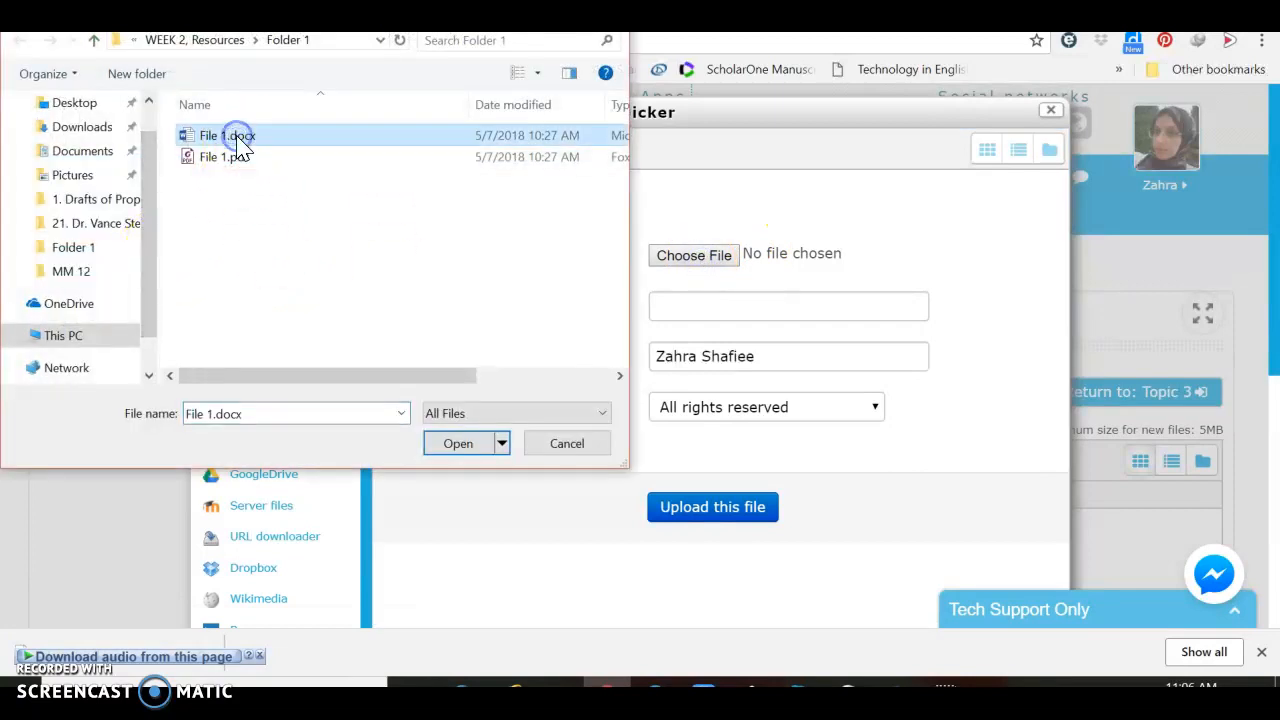
left_click(458, 447)
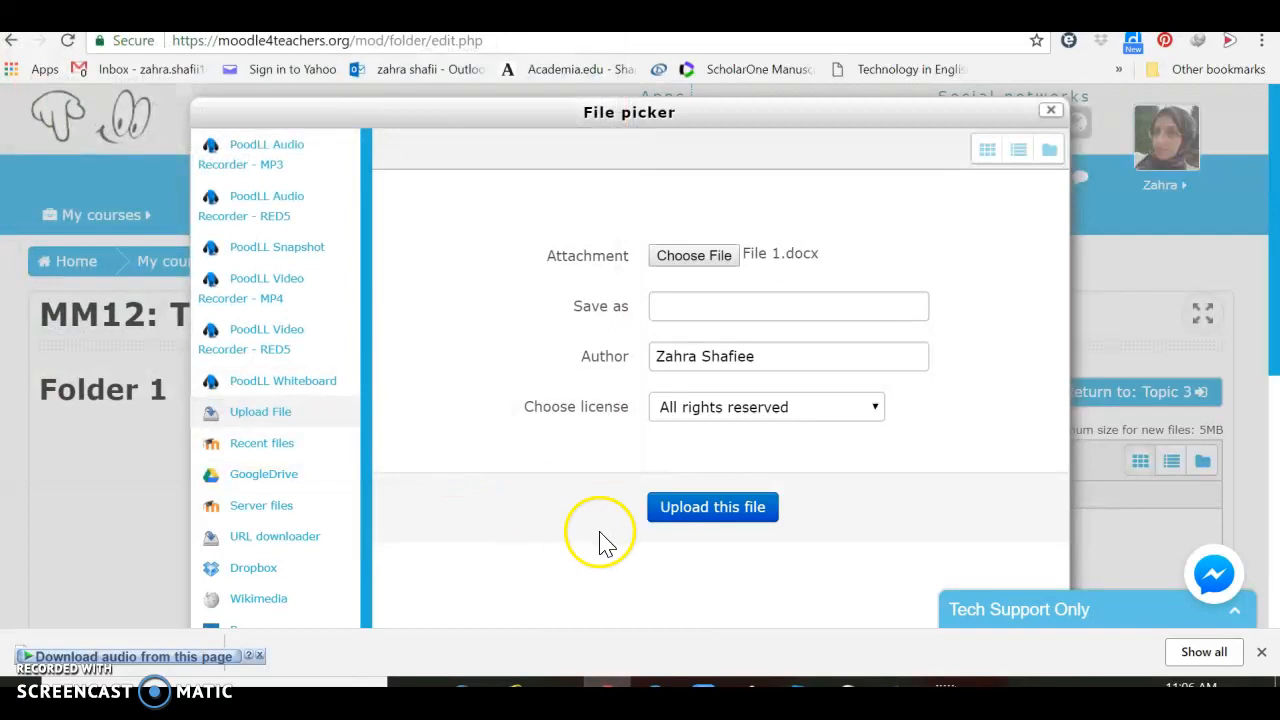
left_click(686, 513)
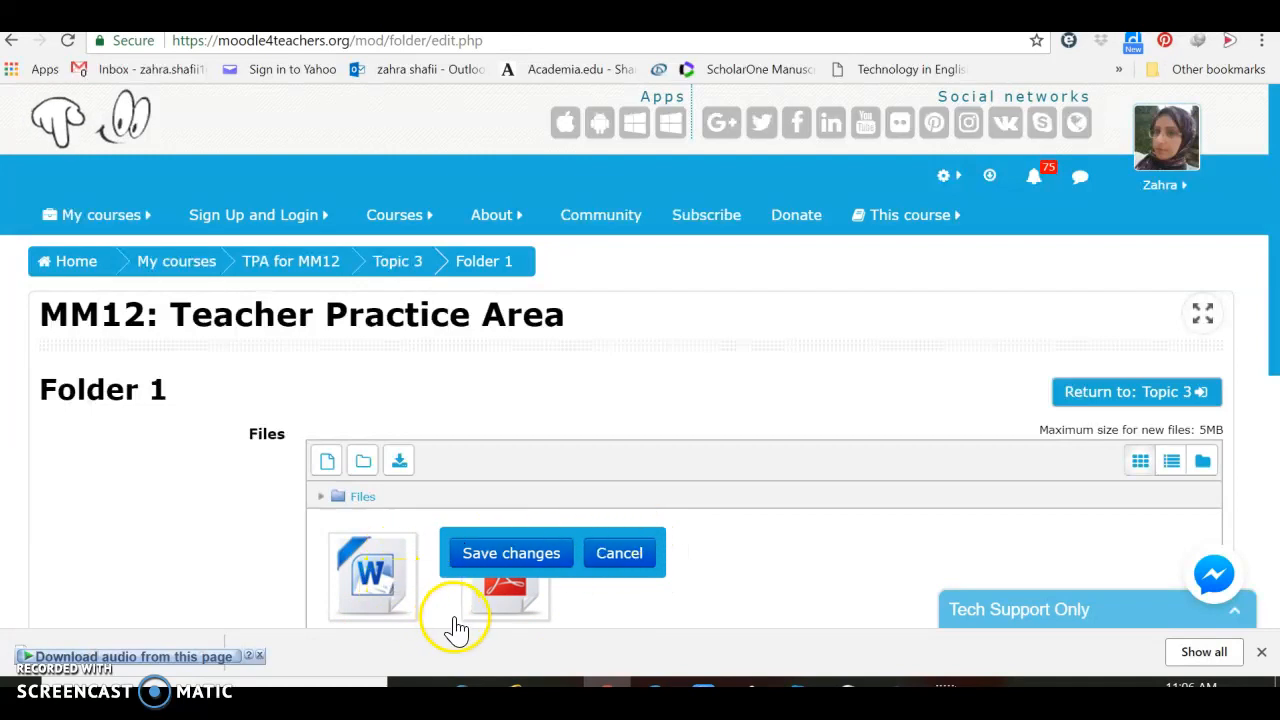
left_click(512, 560)
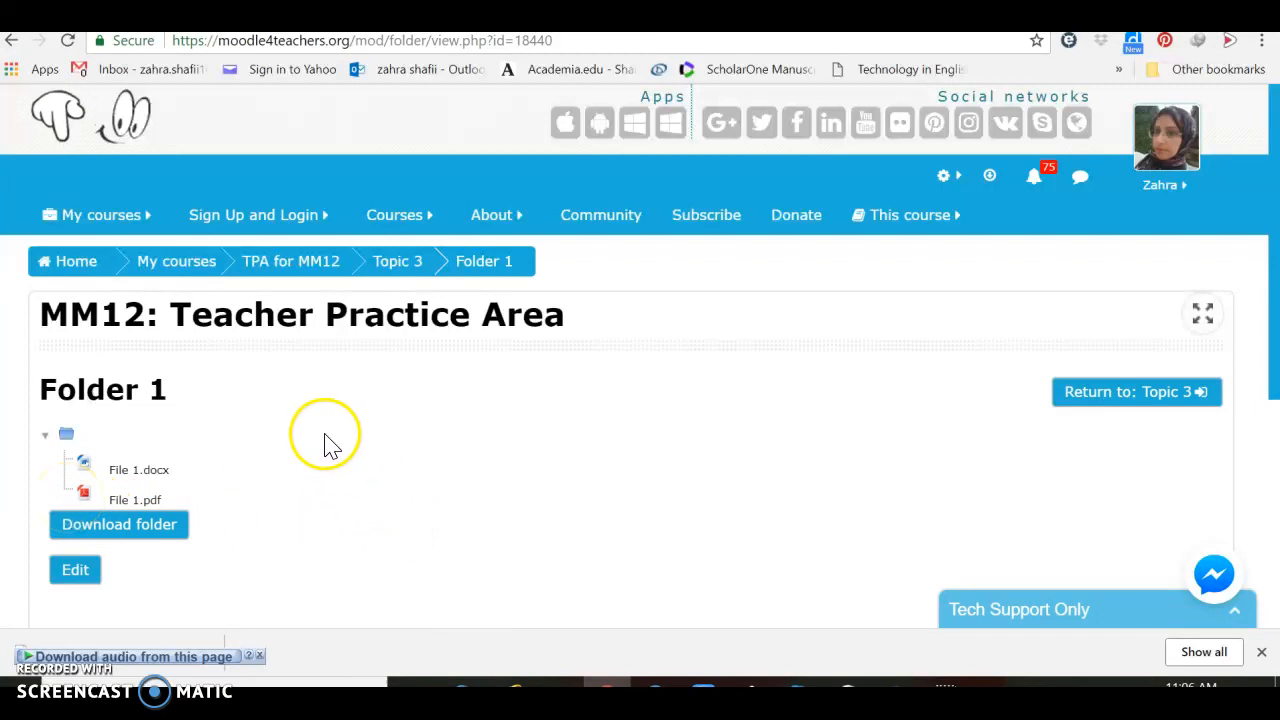
- Return to Topic 3 and add a new Lightbox Gallery resource to it
left_click(1130, 396)
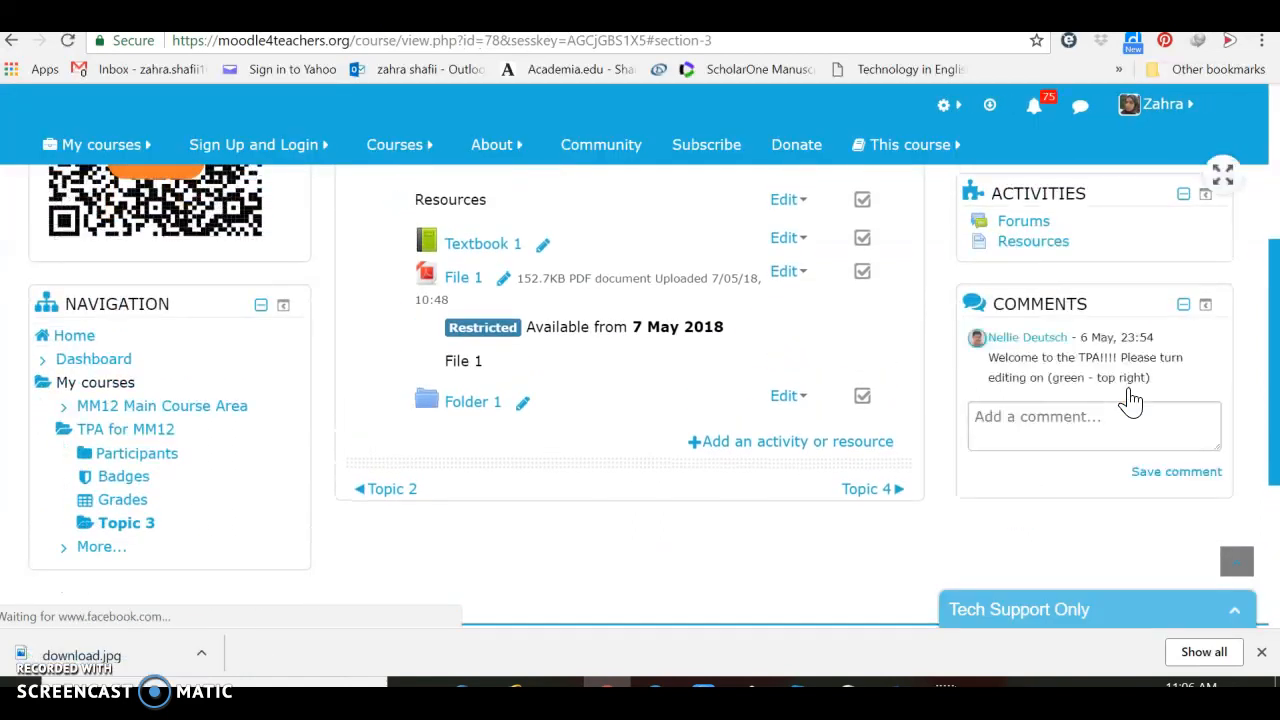
left_click(766, 443)
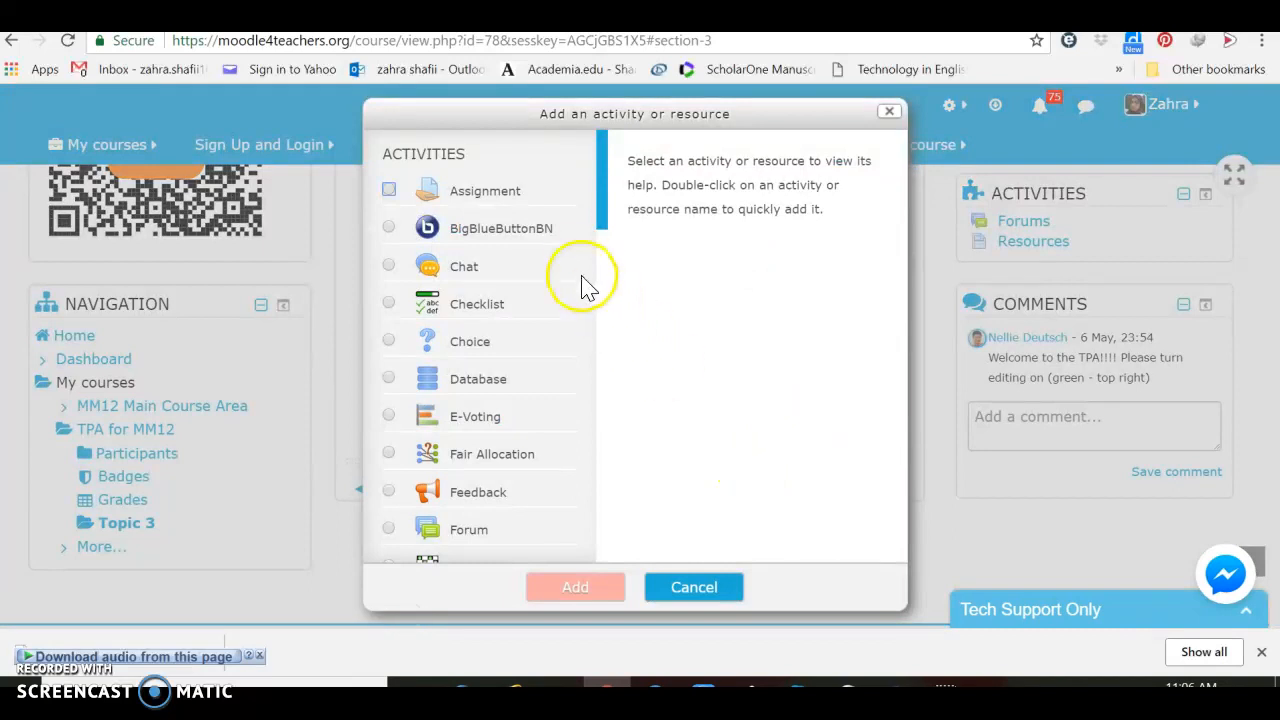
left_click_drag(600, 214, 604, 563)
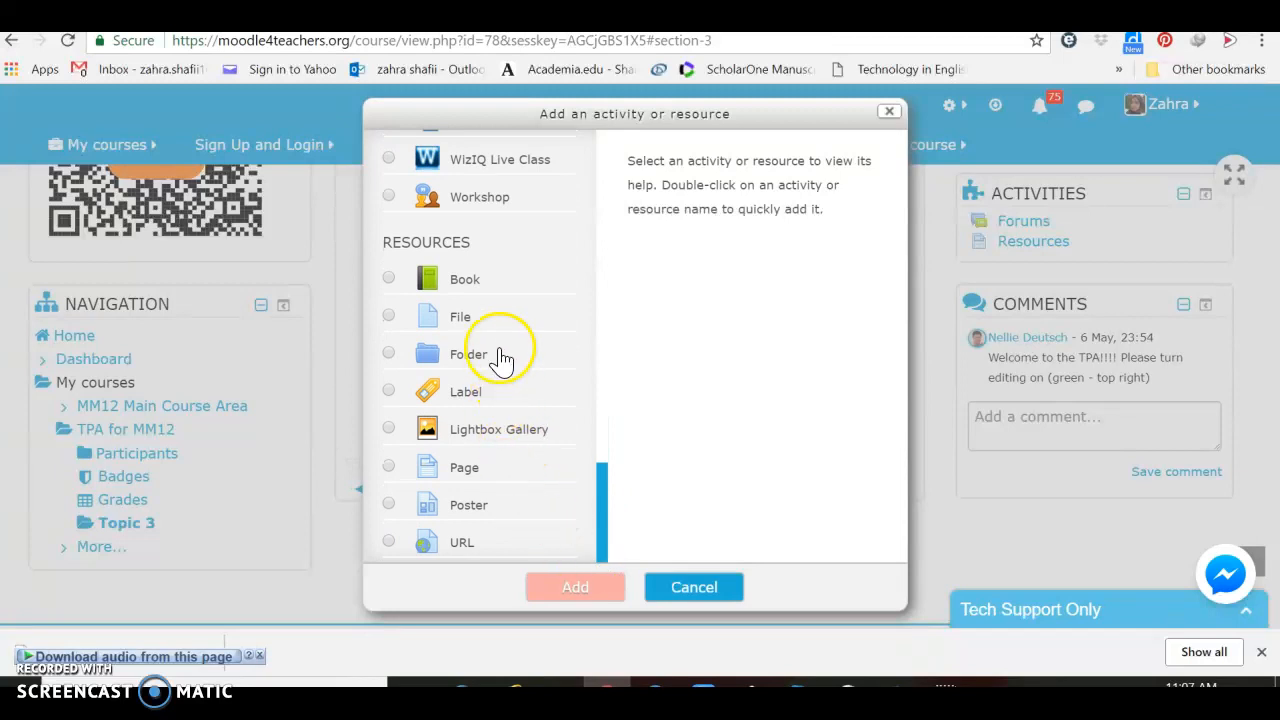
left_click(472, 440)
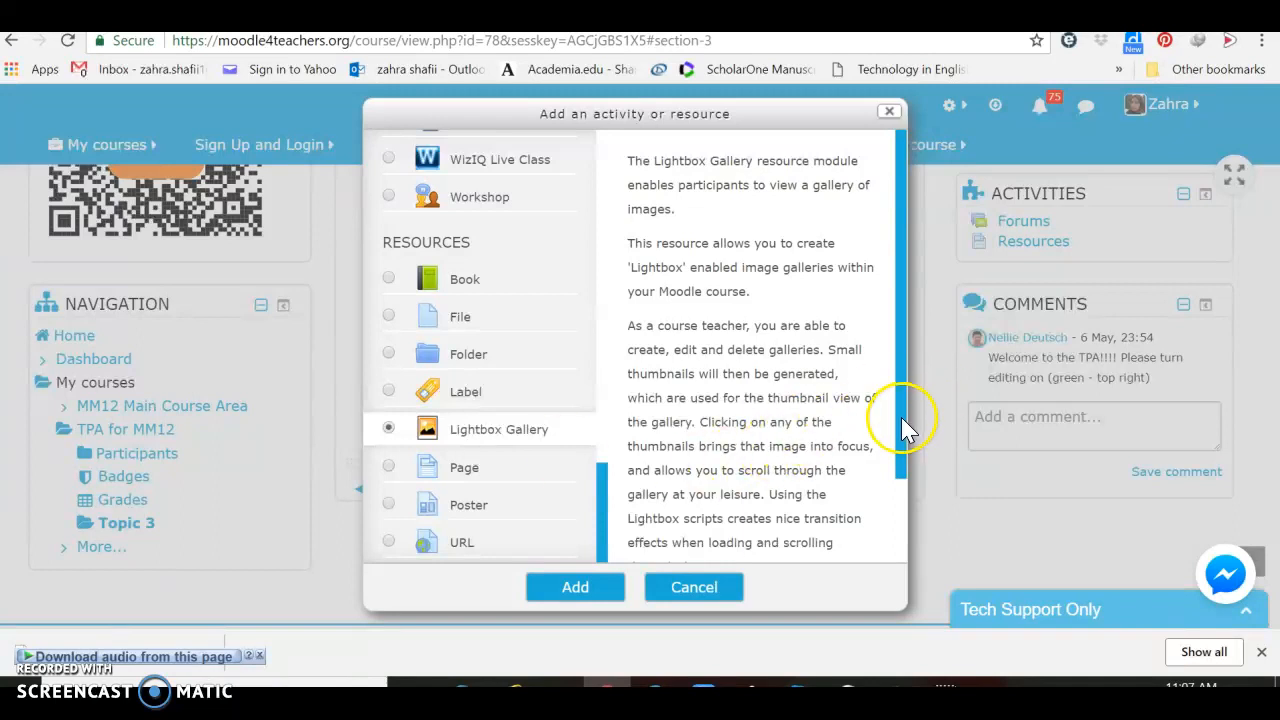
mouse_move(901, 417)
left_mouse_down()
mouse_move(899, 504)
mouse_move(883, 405)
left_mouse_up()
left_click(588, 586)
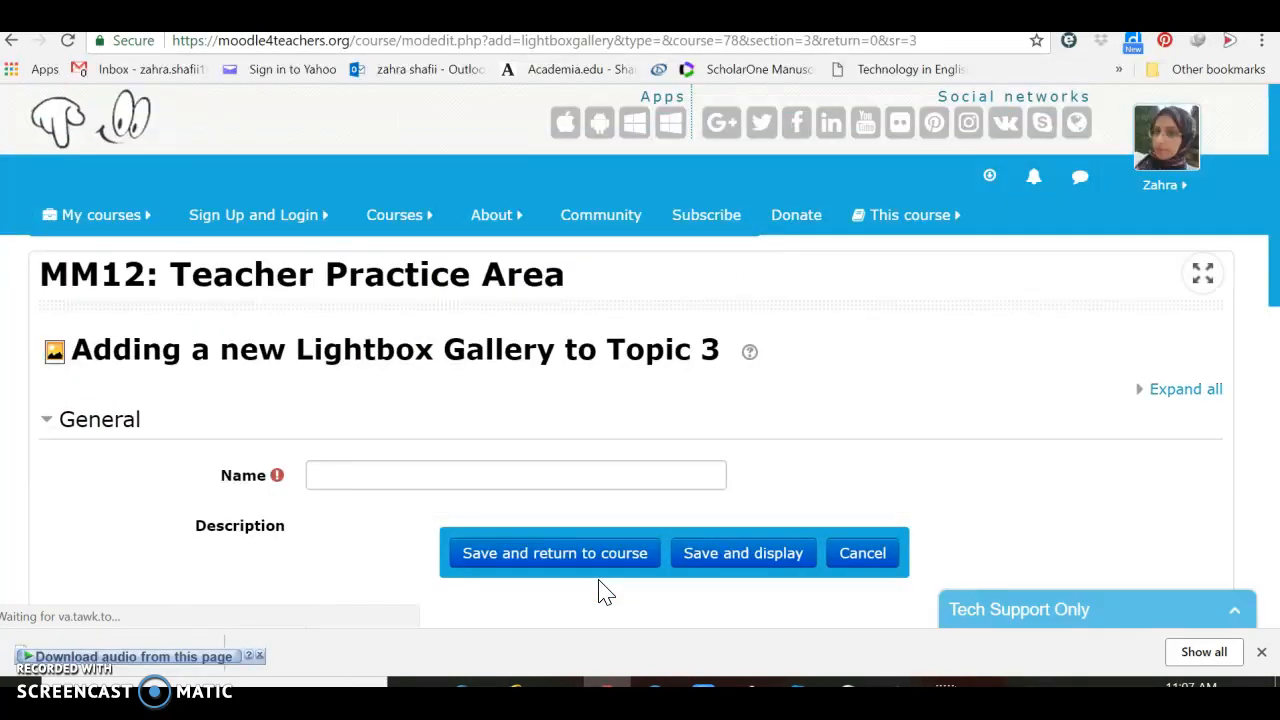
- Name the new gallery "Lightbox 1" and place the cursor in its description
left_click(347, 478)
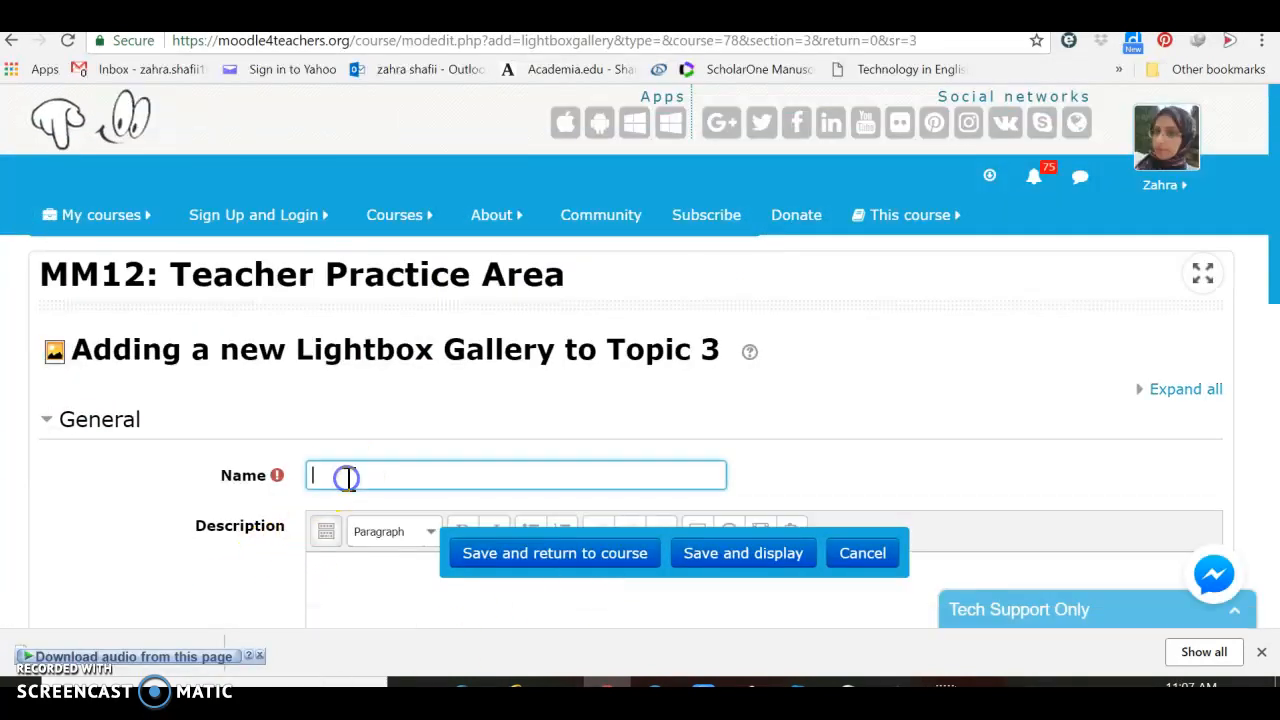
type("Lightbosx 1")
left_click(346, 481)
left_click(360, 590)
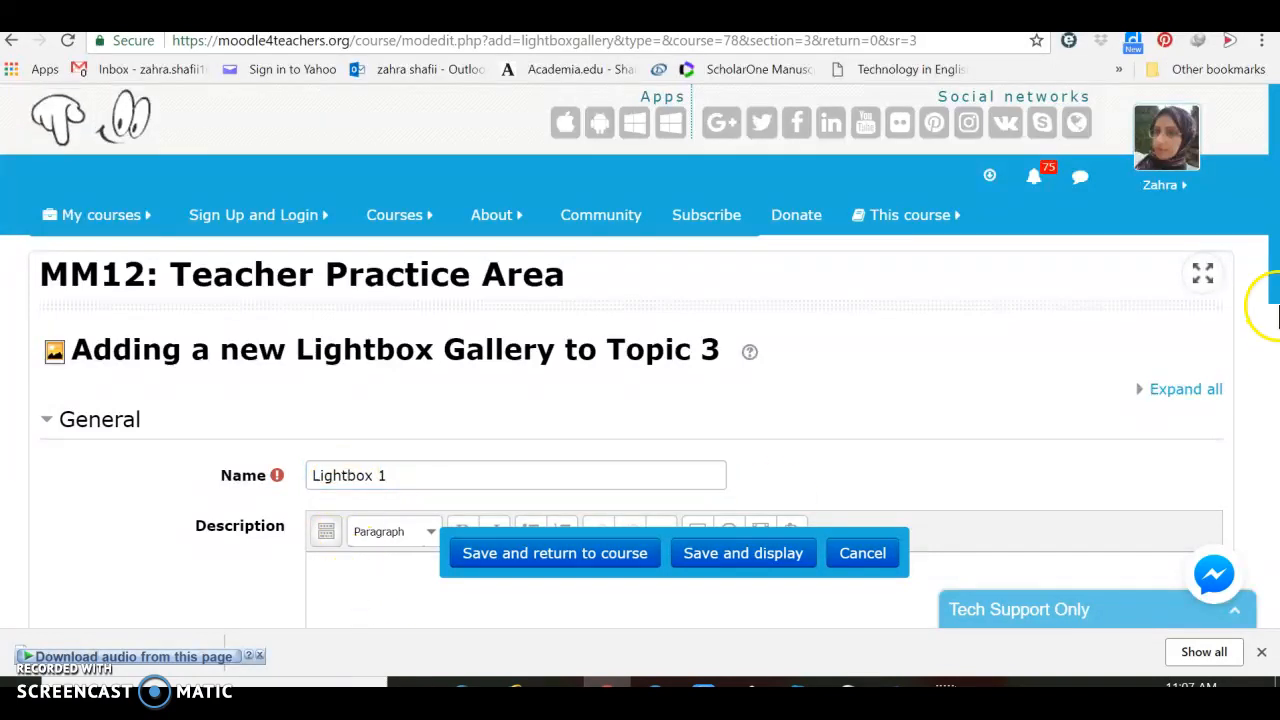
- In the gallery's advanced settings, choose Show all for images per page and Bottom for the caption position
left_click_drag(1275, 290, 1275, 475)
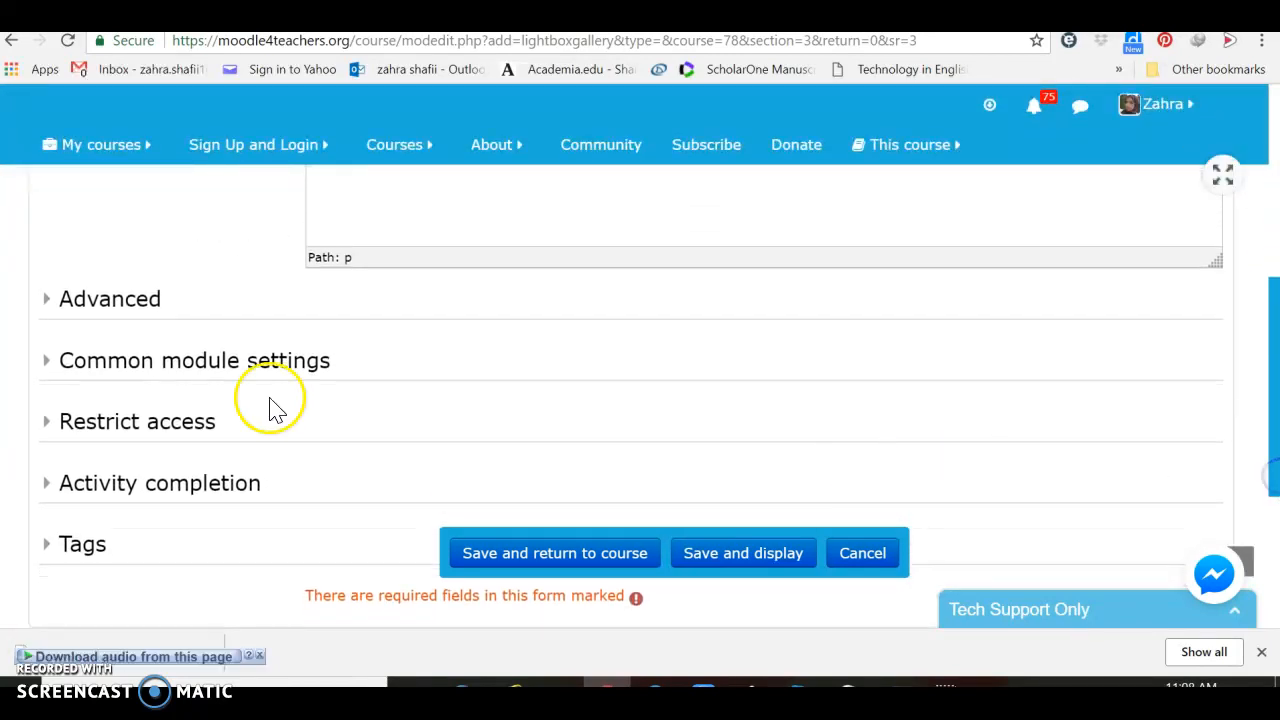
left_click(140, 300)
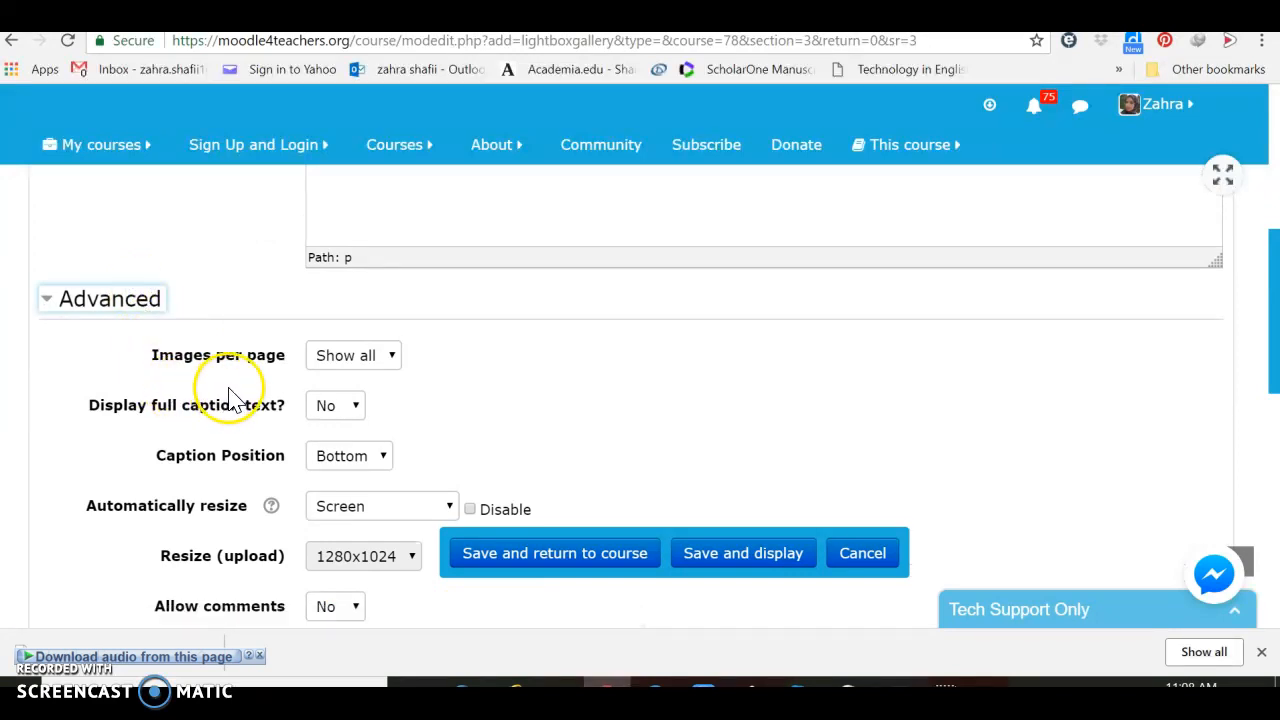
left_click(392, 362)
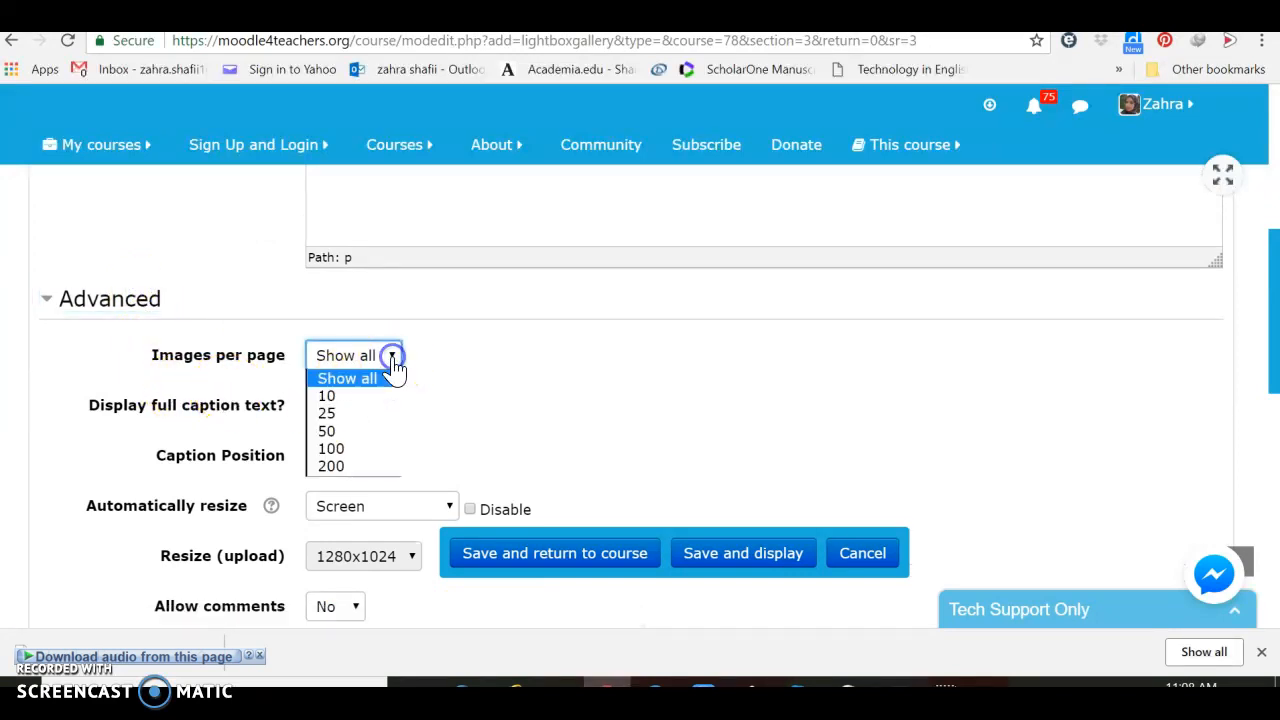
left_click(385, 378)
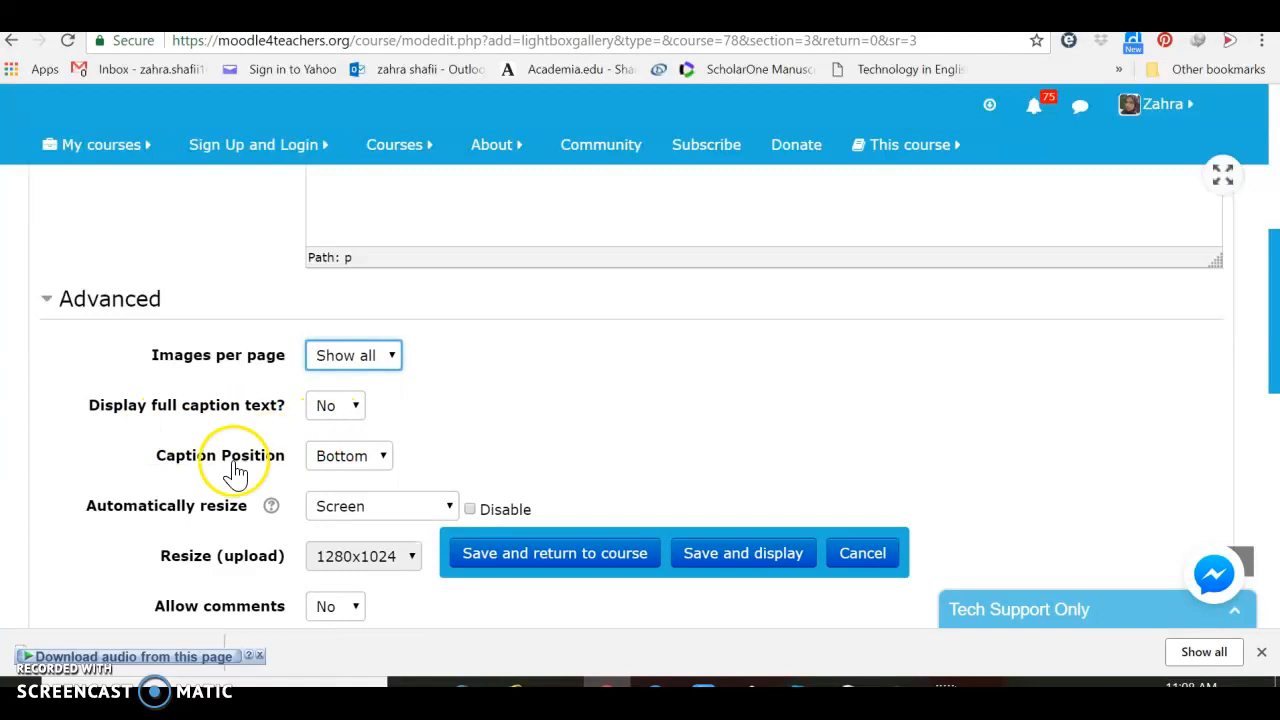
left_click(385, 460)
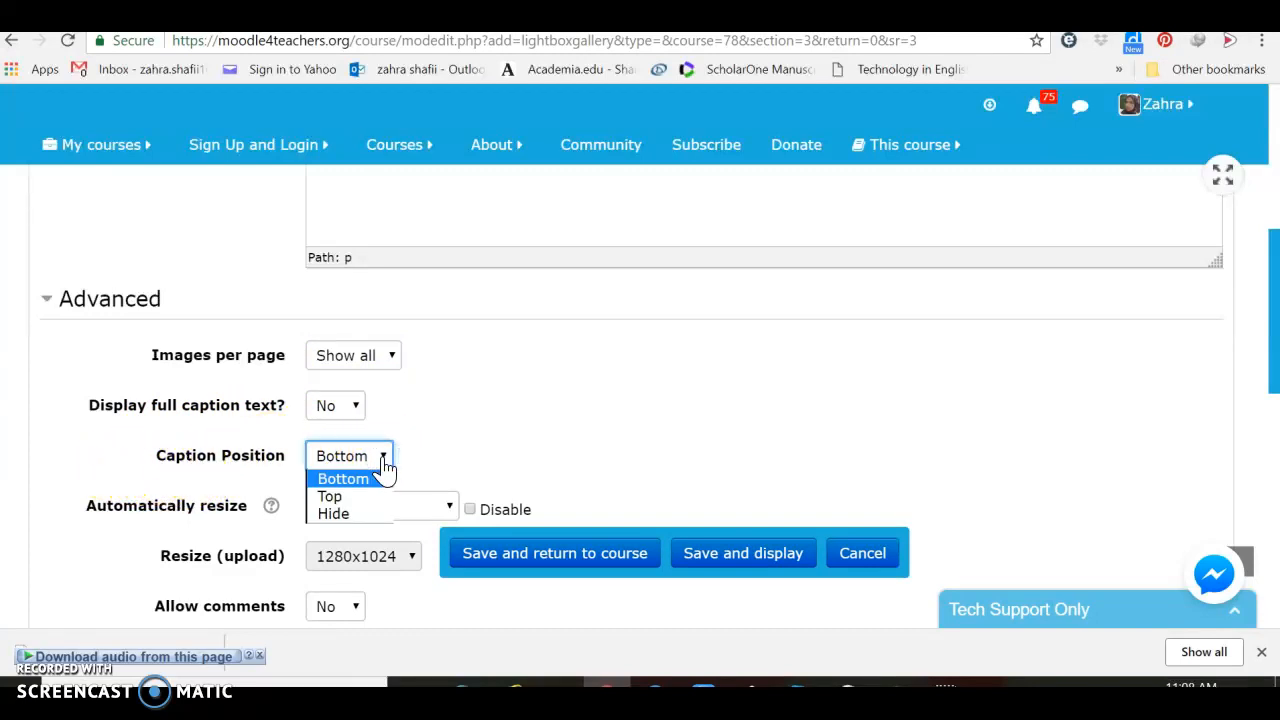
left_click(385, 465)
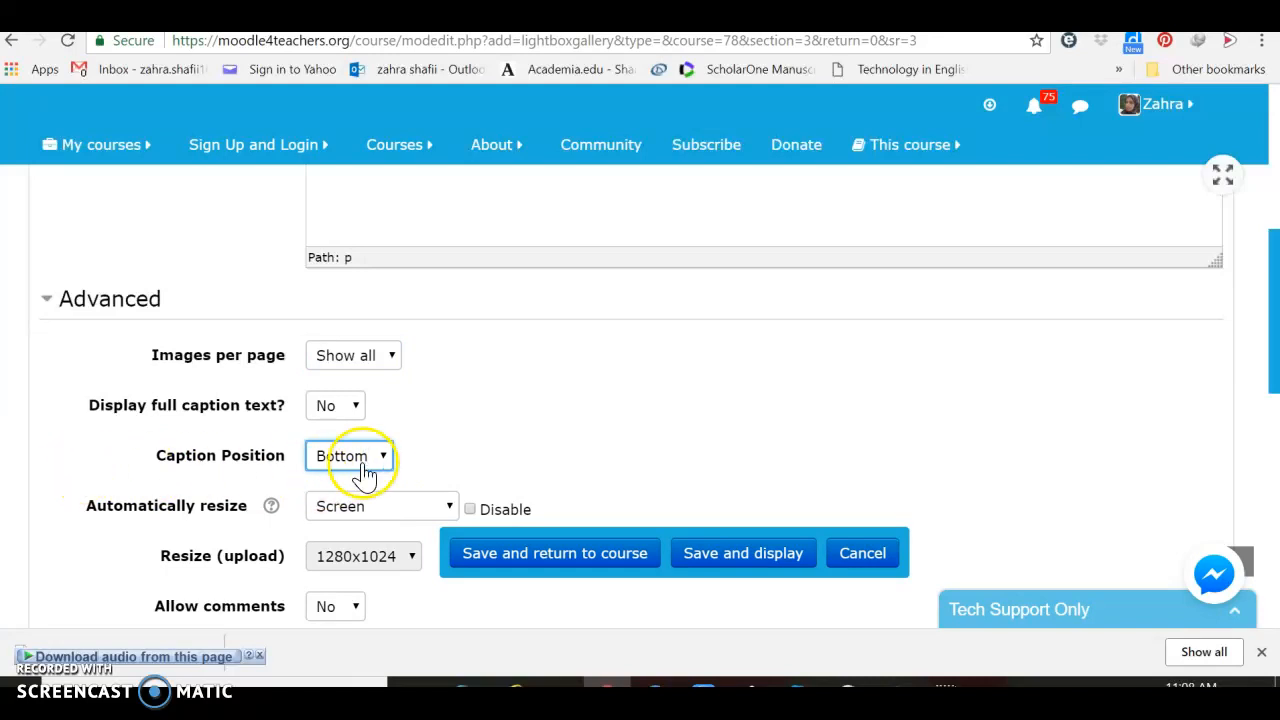
left_click(383, 460)
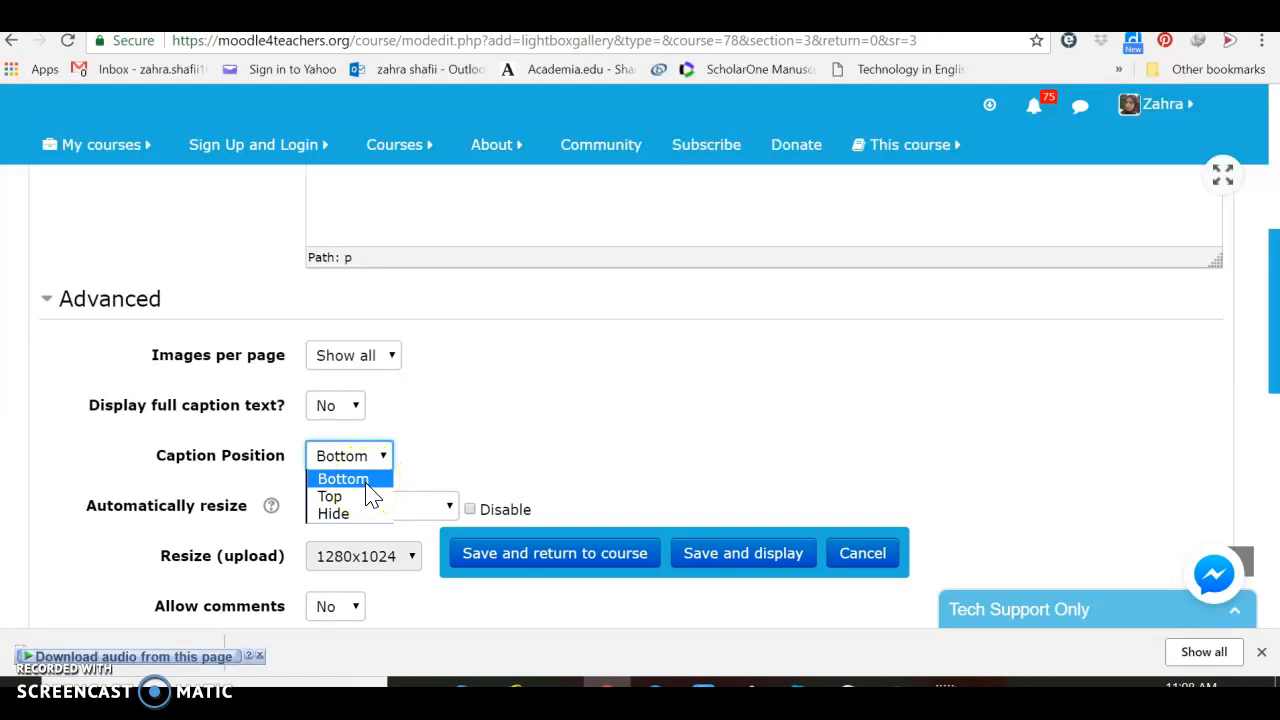
left_click(85, 482)
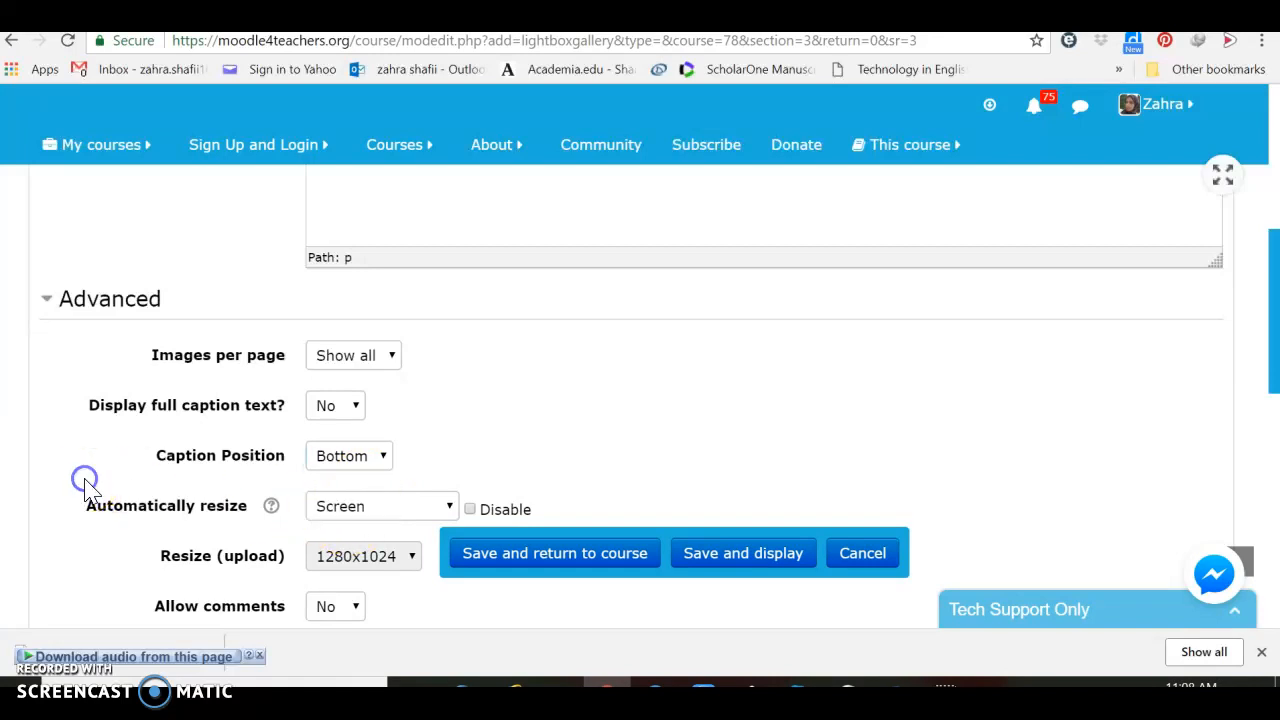
- Set both Allow comments and Make public to Yes in the gallery's advanced settings
scroll(57, 505, "down", 5)
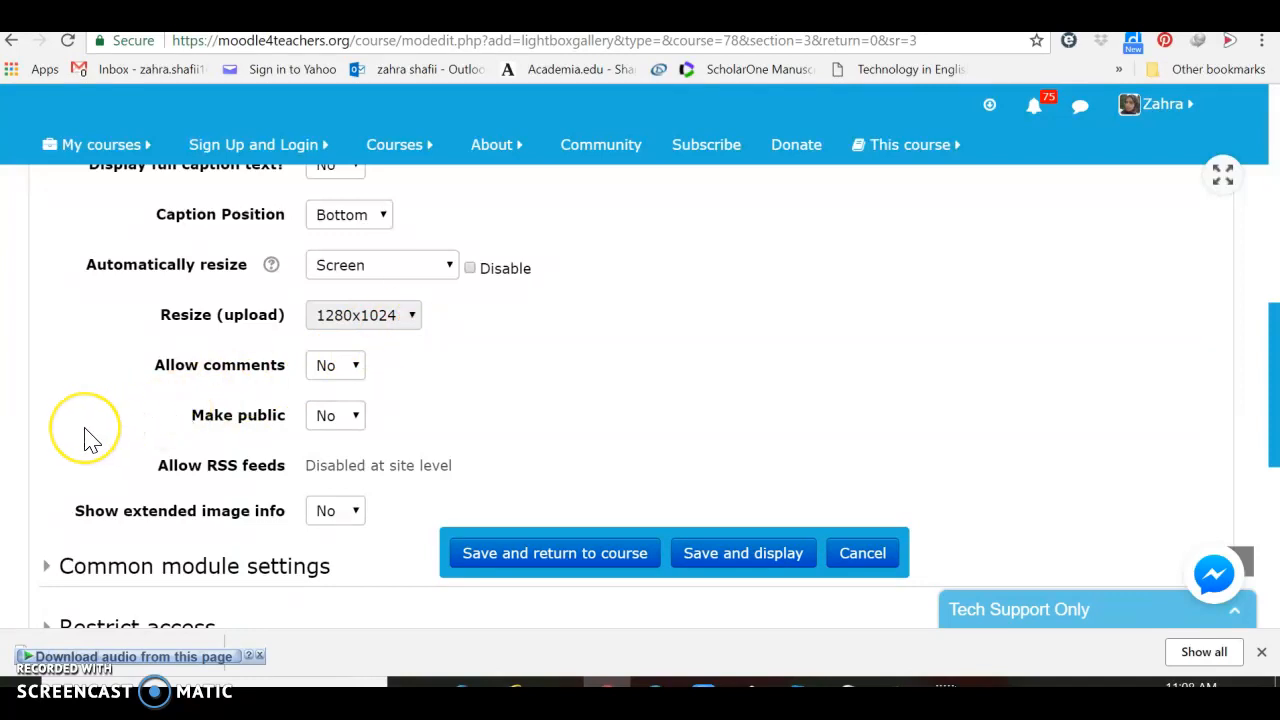
scroll(86, 437, "down", 1)
scroll(86, 440, "down", 1)
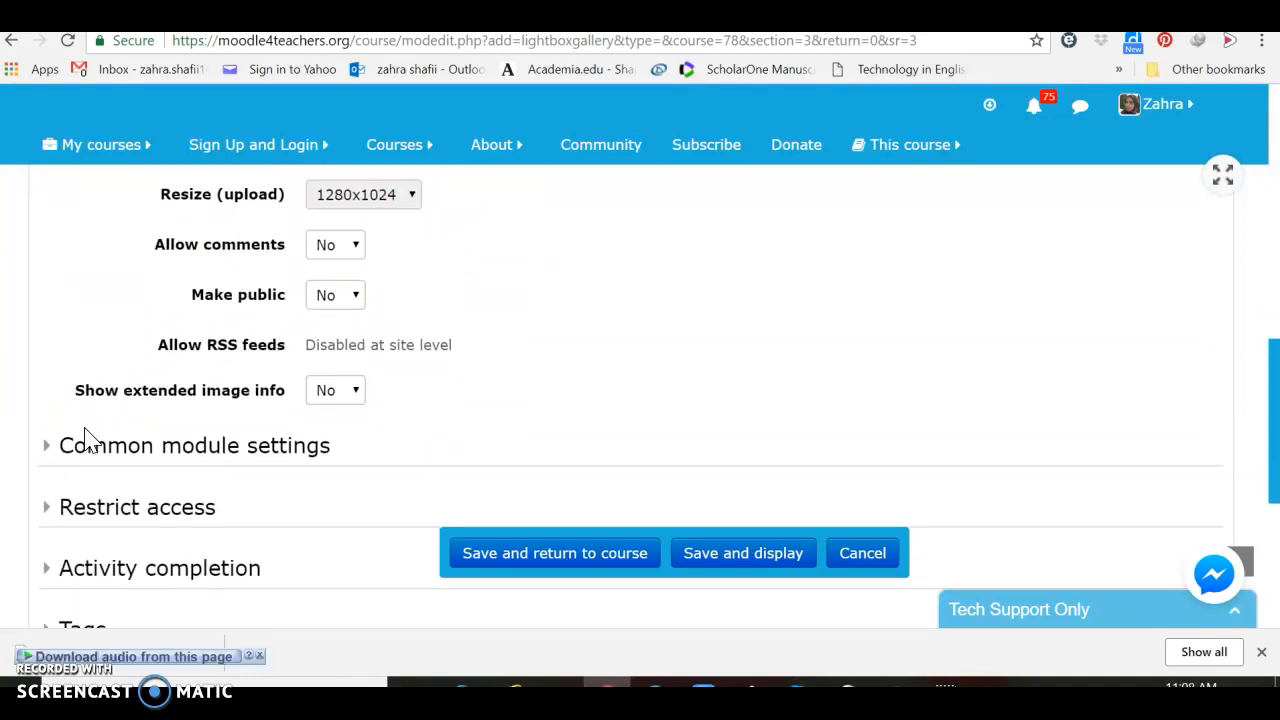
left_click(356, 247)
left_click(338, 286)
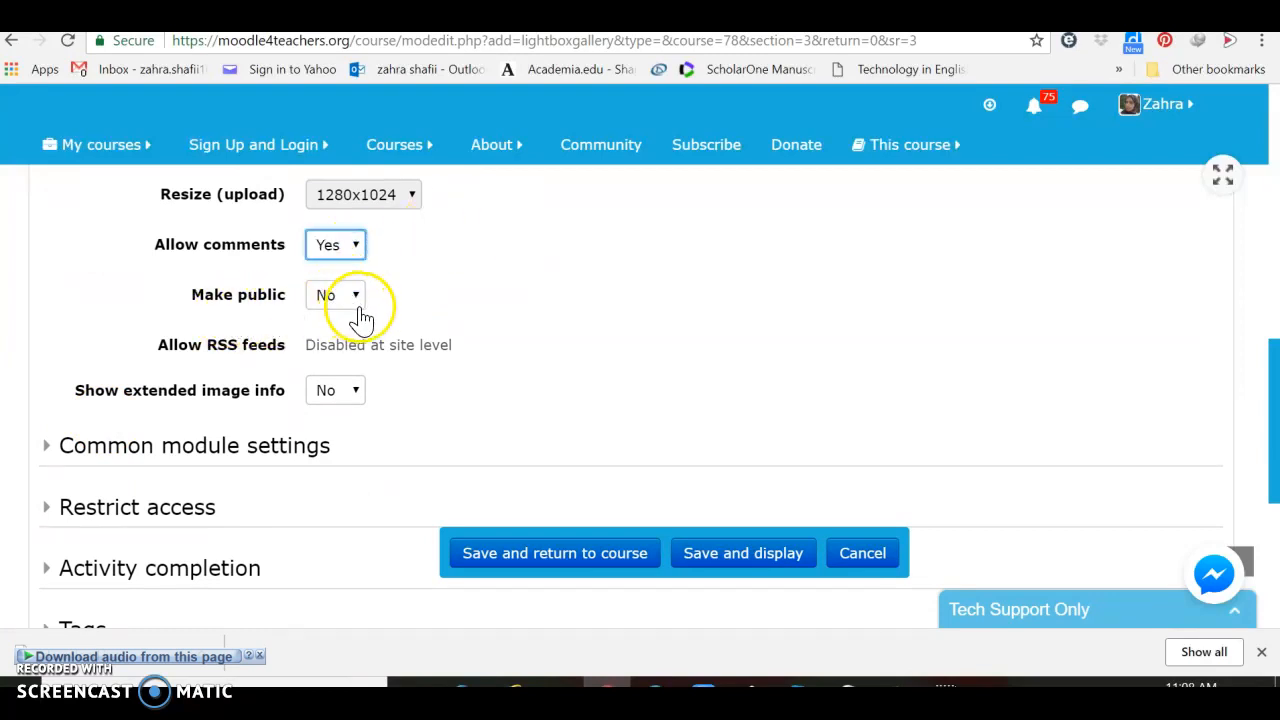
left_click(362, 299)
left_click(364, 301)
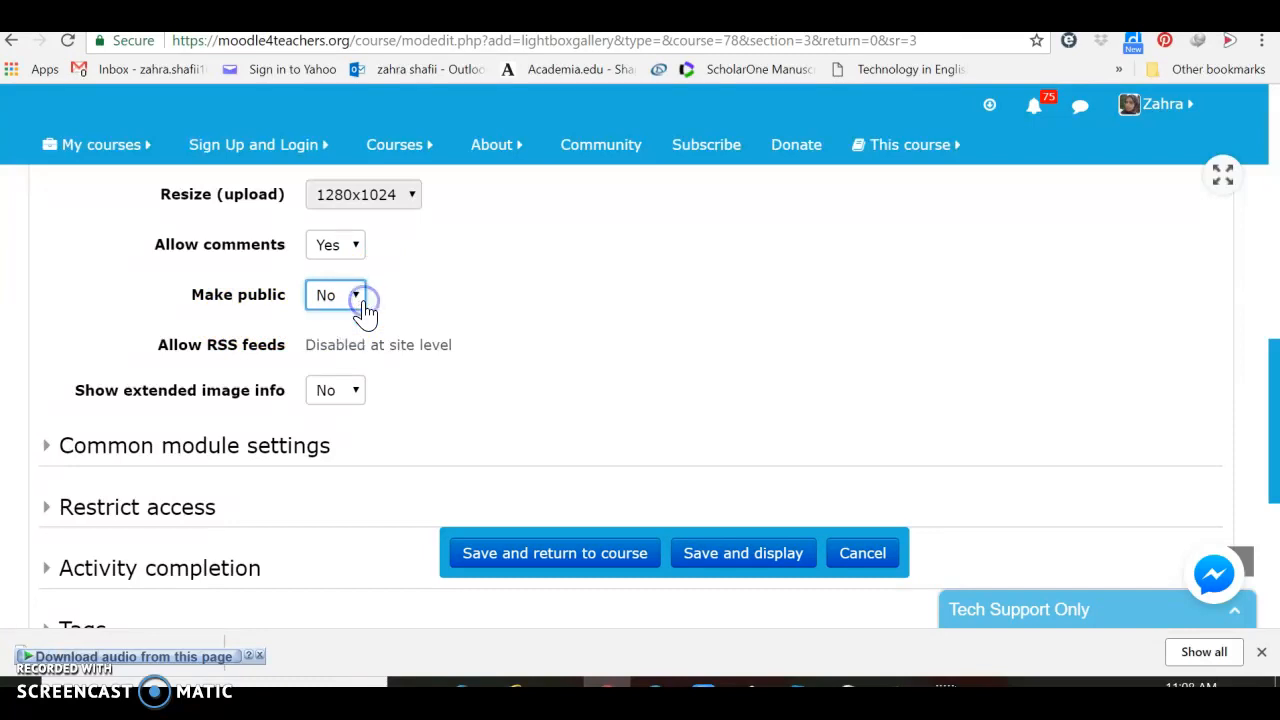
left_click(523, 318)
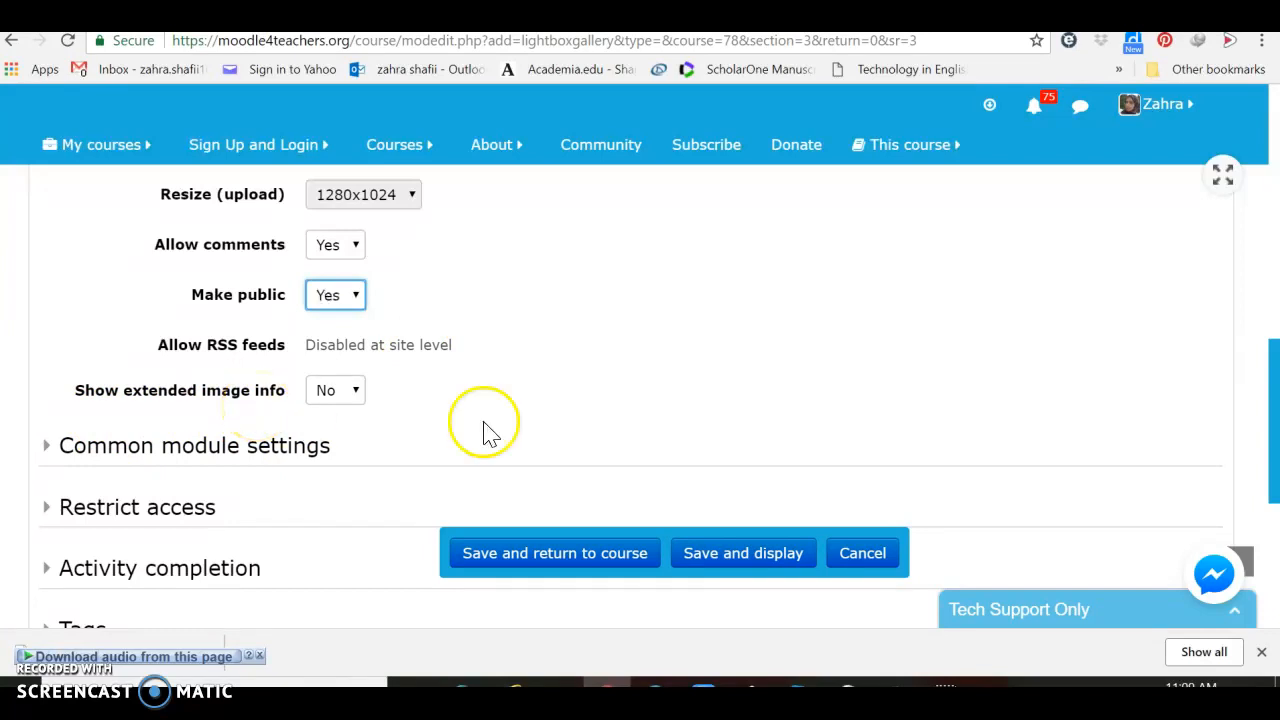
- Enable the expected completion date in the gallery's activity completion settings and set its day to 14
left_click_drag(1272, 368, 1251, 434)
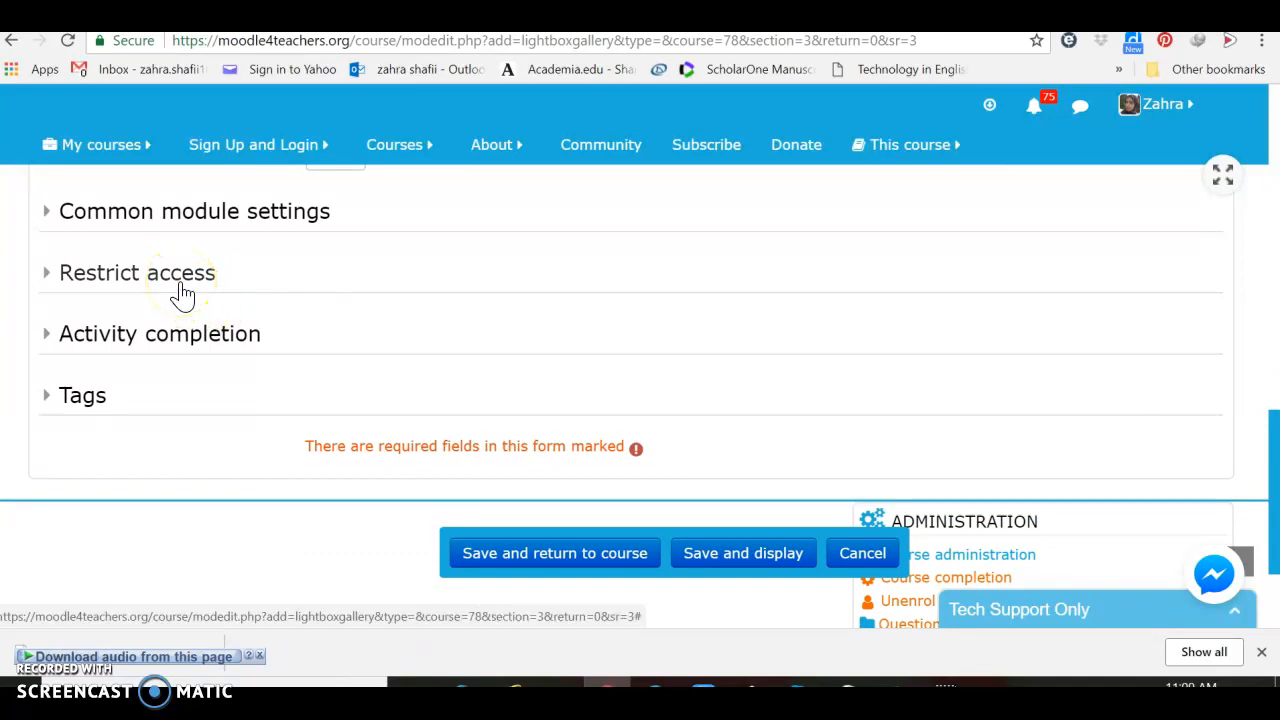
left_click(165, 345)
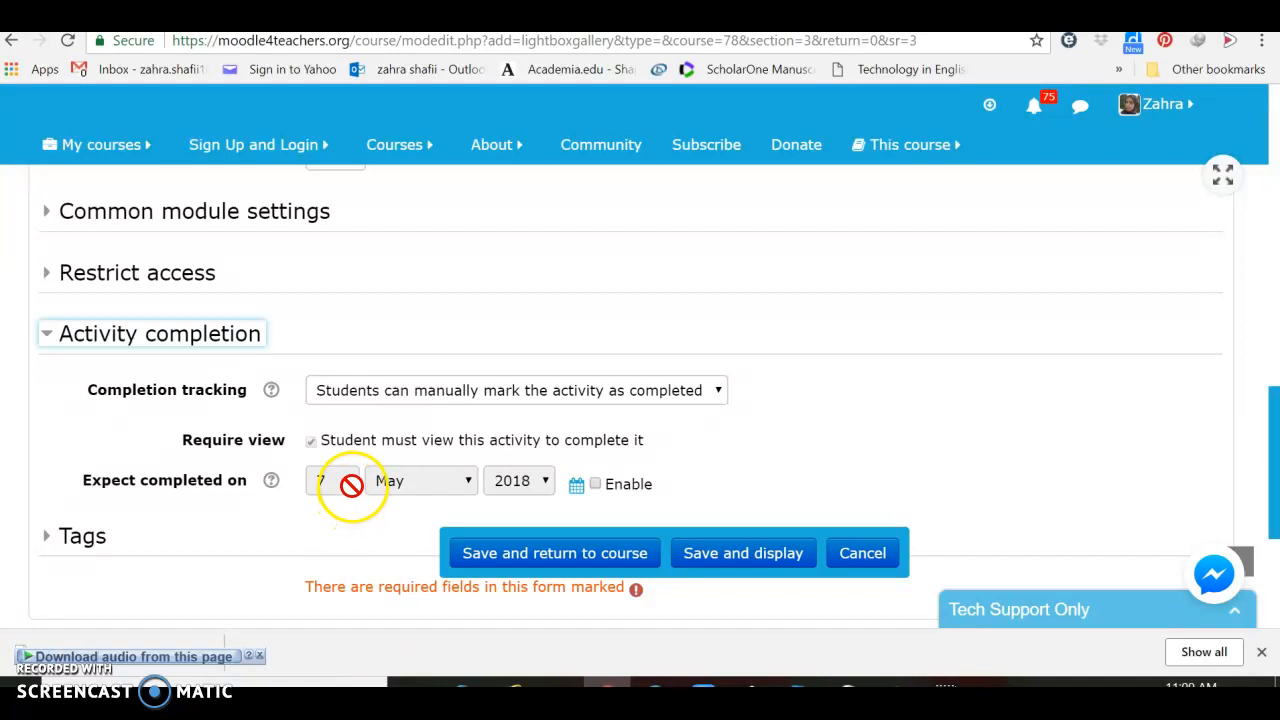
left_click(595, 485)
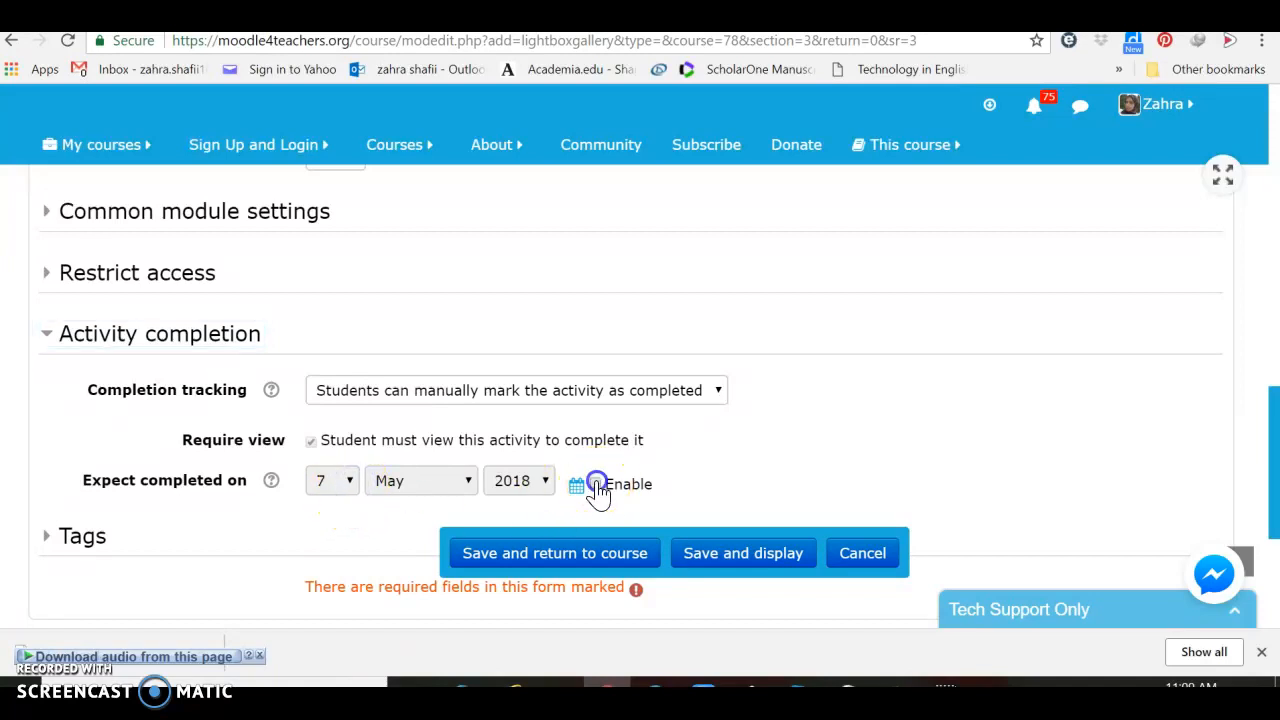
left_click(349, 483)
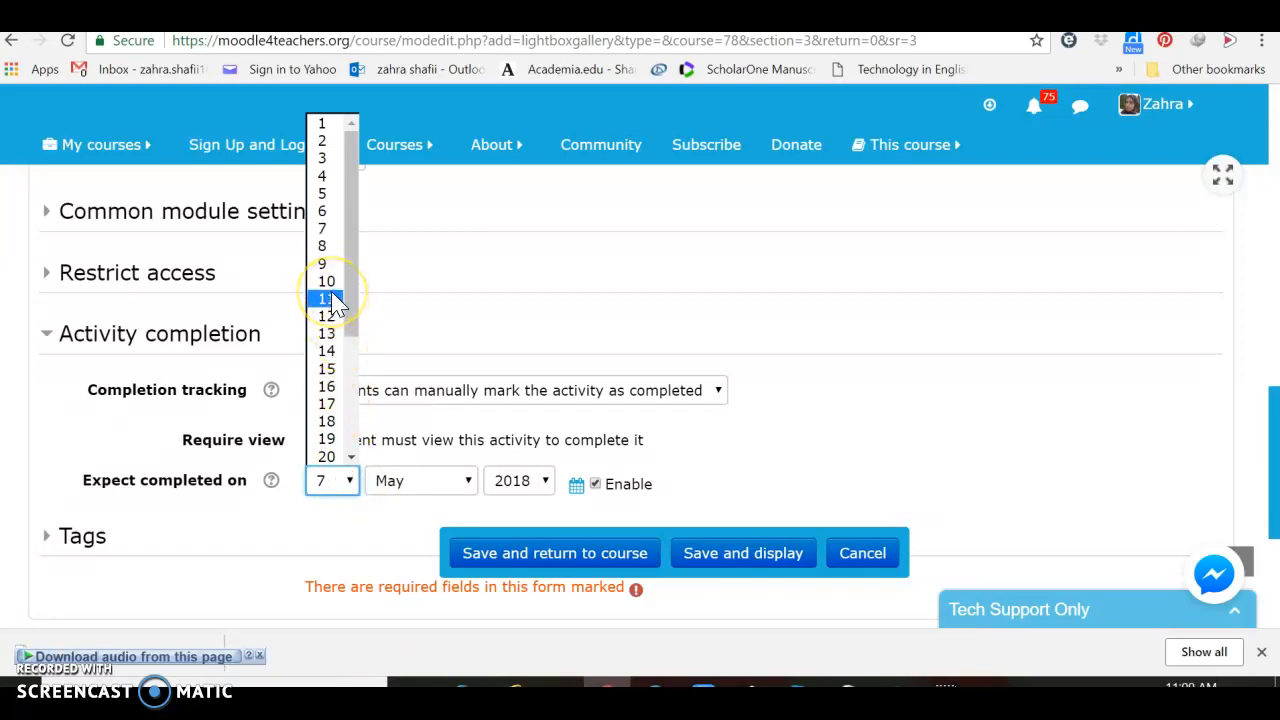
left_click(327, 352)
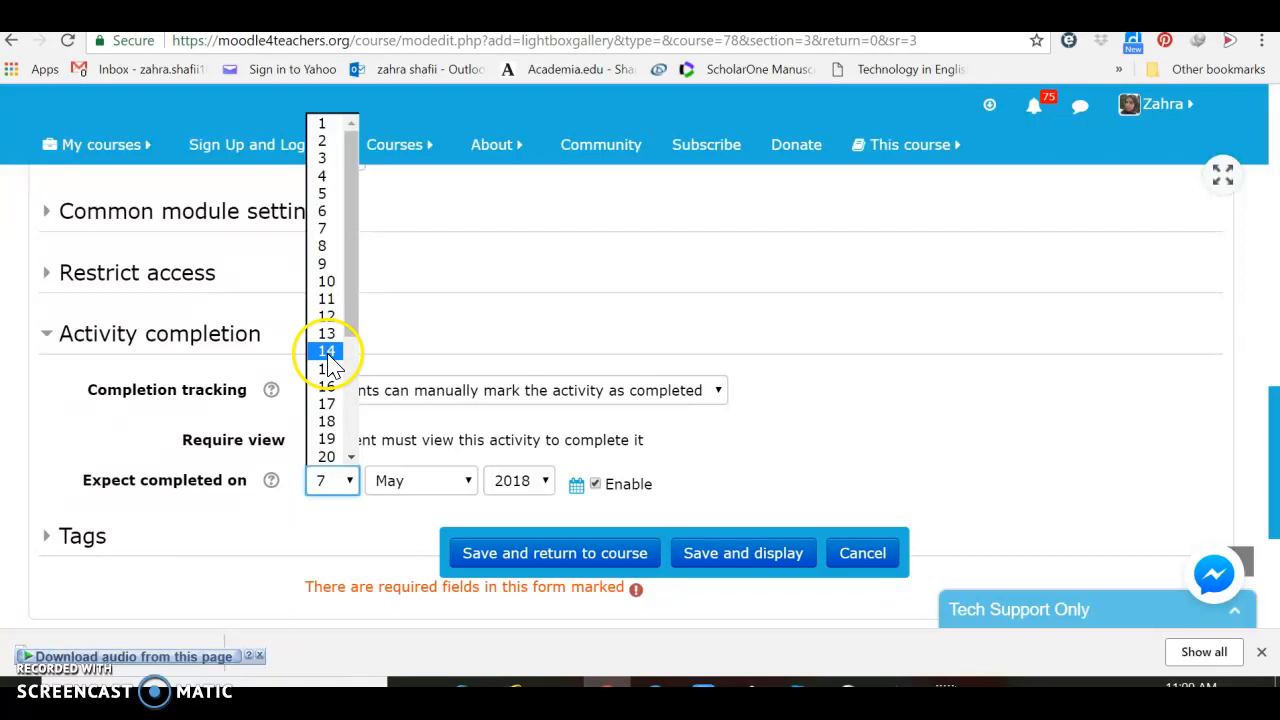
- Try to save the new gallery with its completion date and display it
left_click(367, 532)
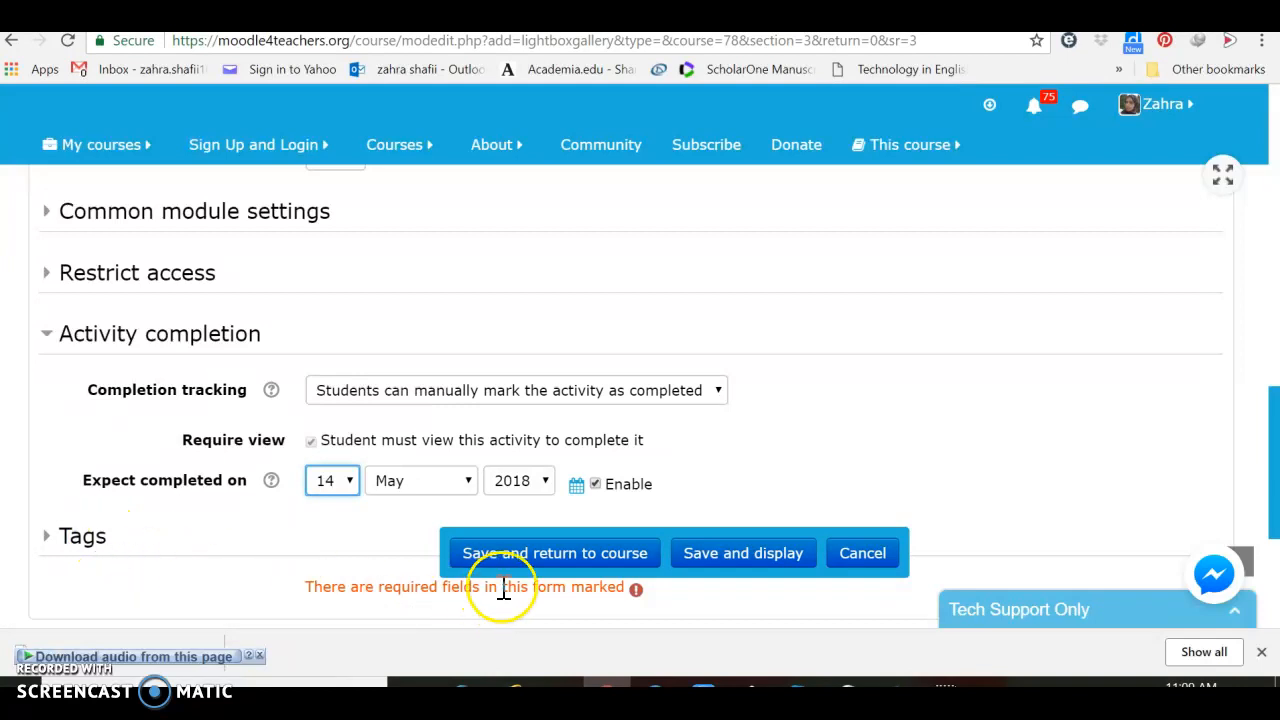
left_click(710, 562)
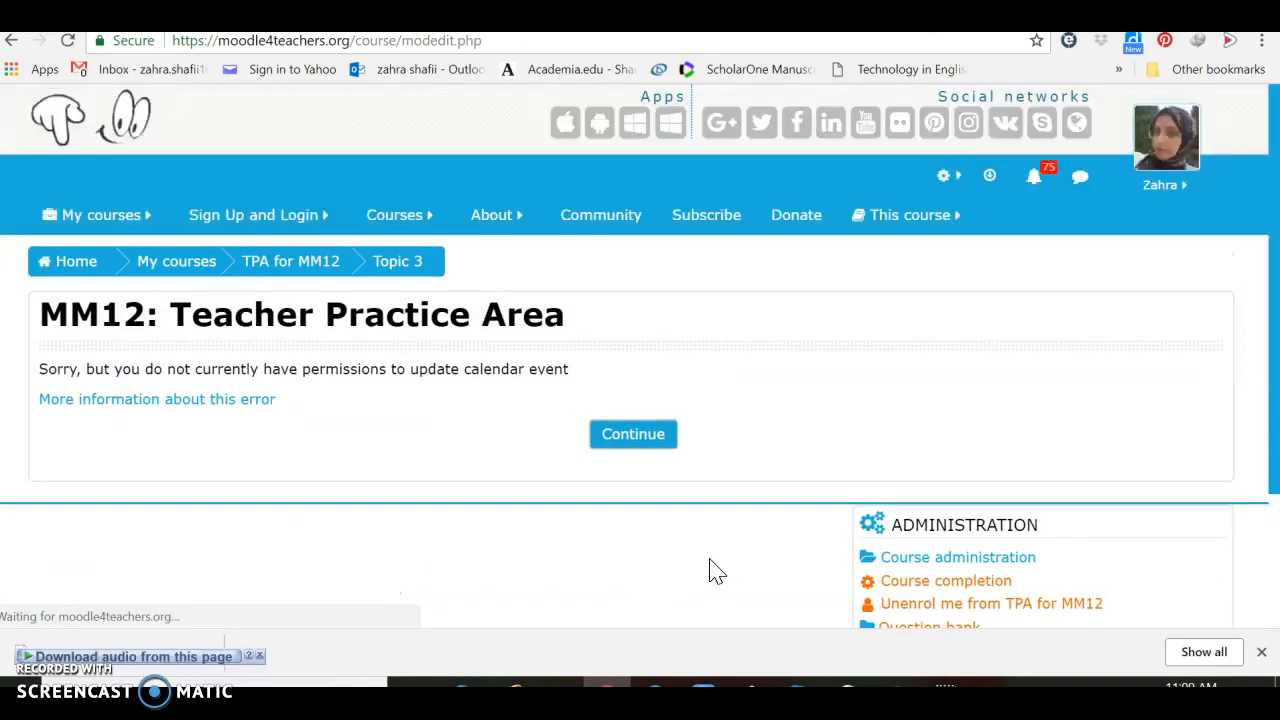
left_click(697, 567)
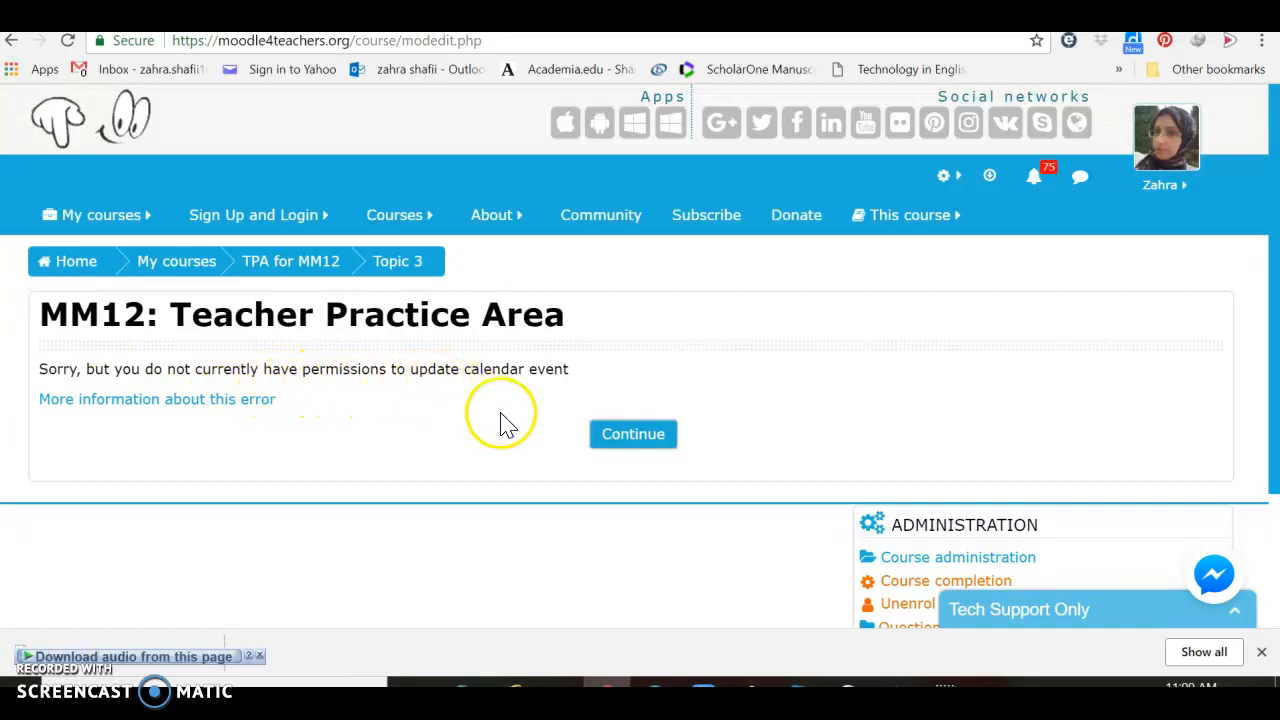
- Continue from the error page and return to the Topic 3 resources of the MM12: Teacher Practice Area course
left_click(611, 447)
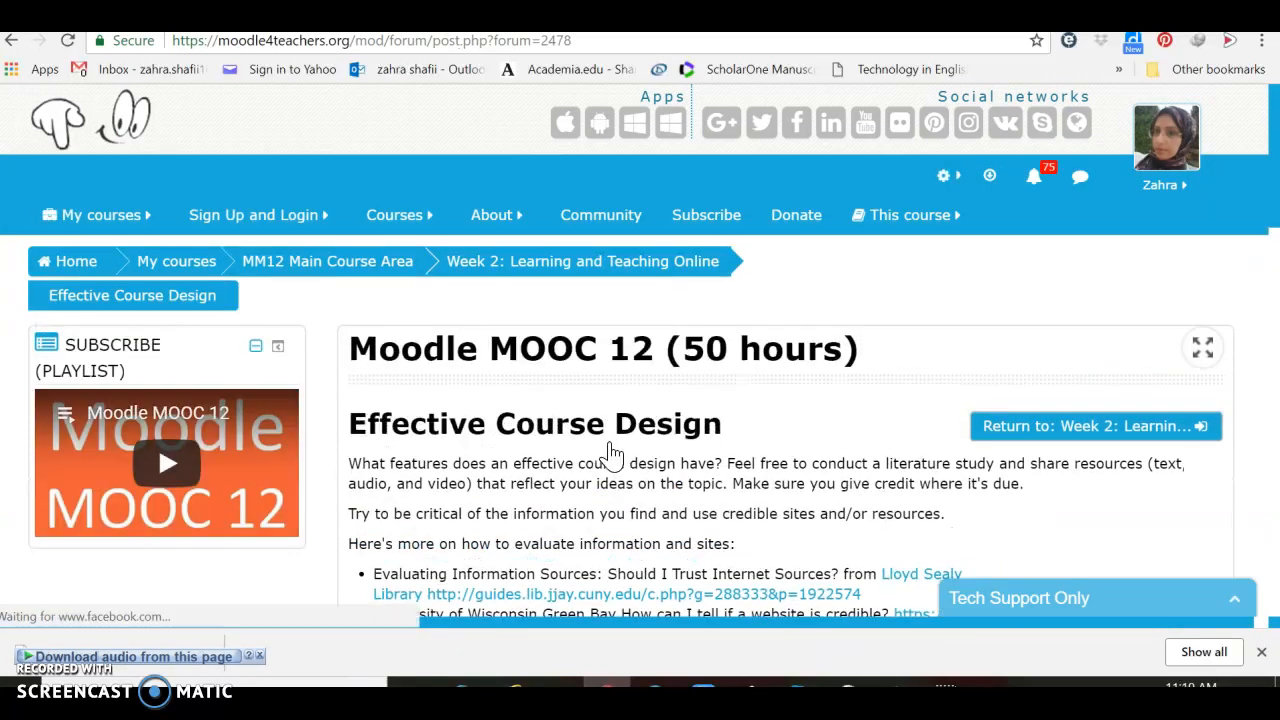
left_click(606, 467)
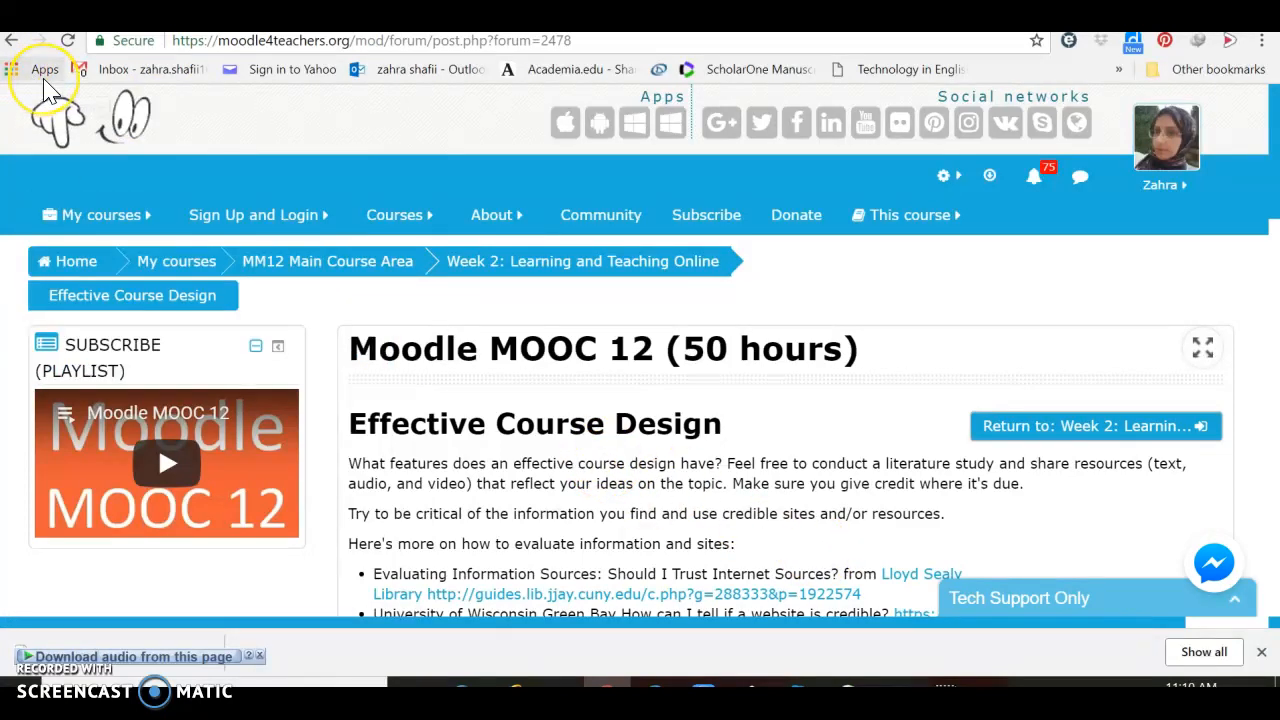
mouse_move(96, 219)
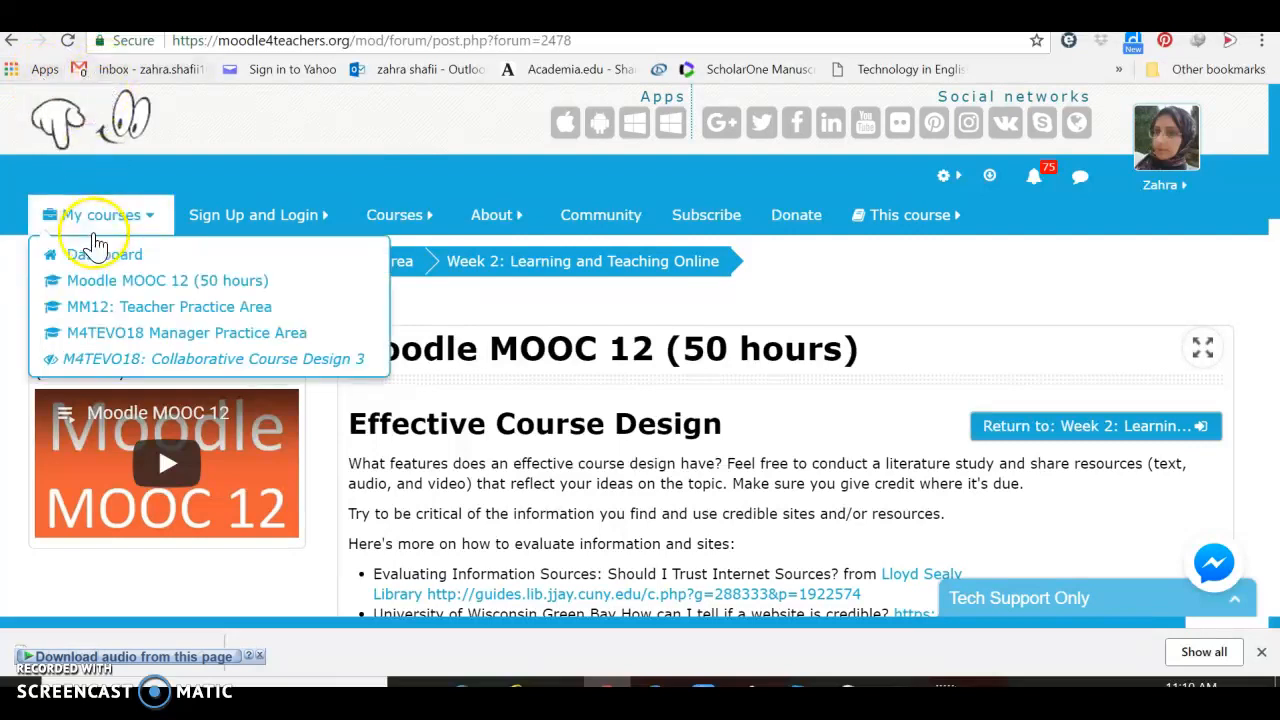
left_click(97, 309)
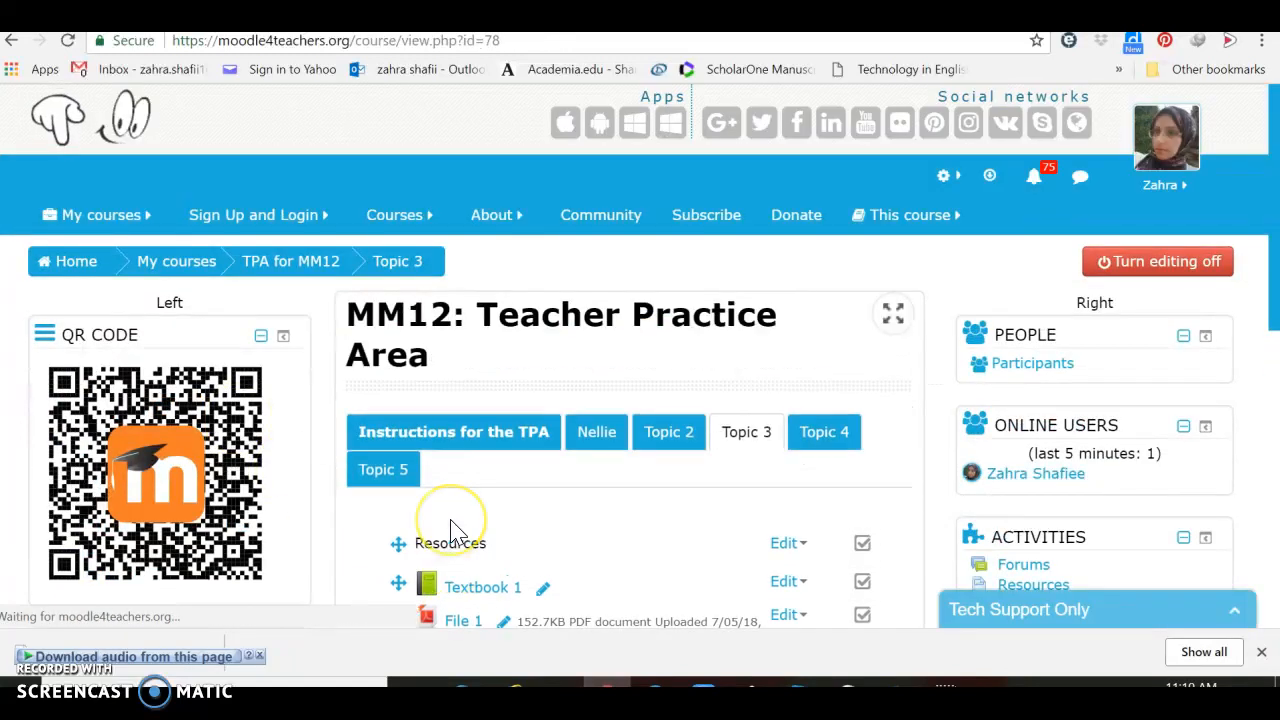
scroll(450, 530, "down", 3)
scroll(450, 530, "down", 1)
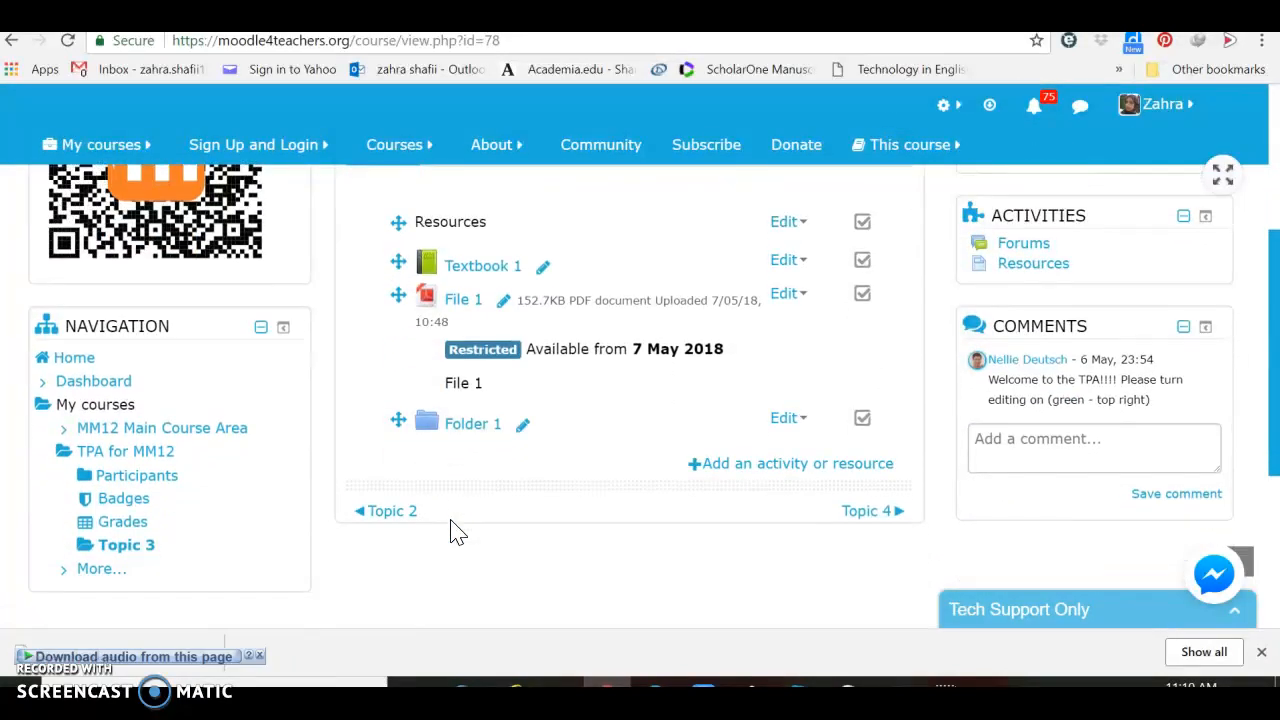
- Add a new Lightbox Gallery resource to Topic 3
left_click(775, 466)
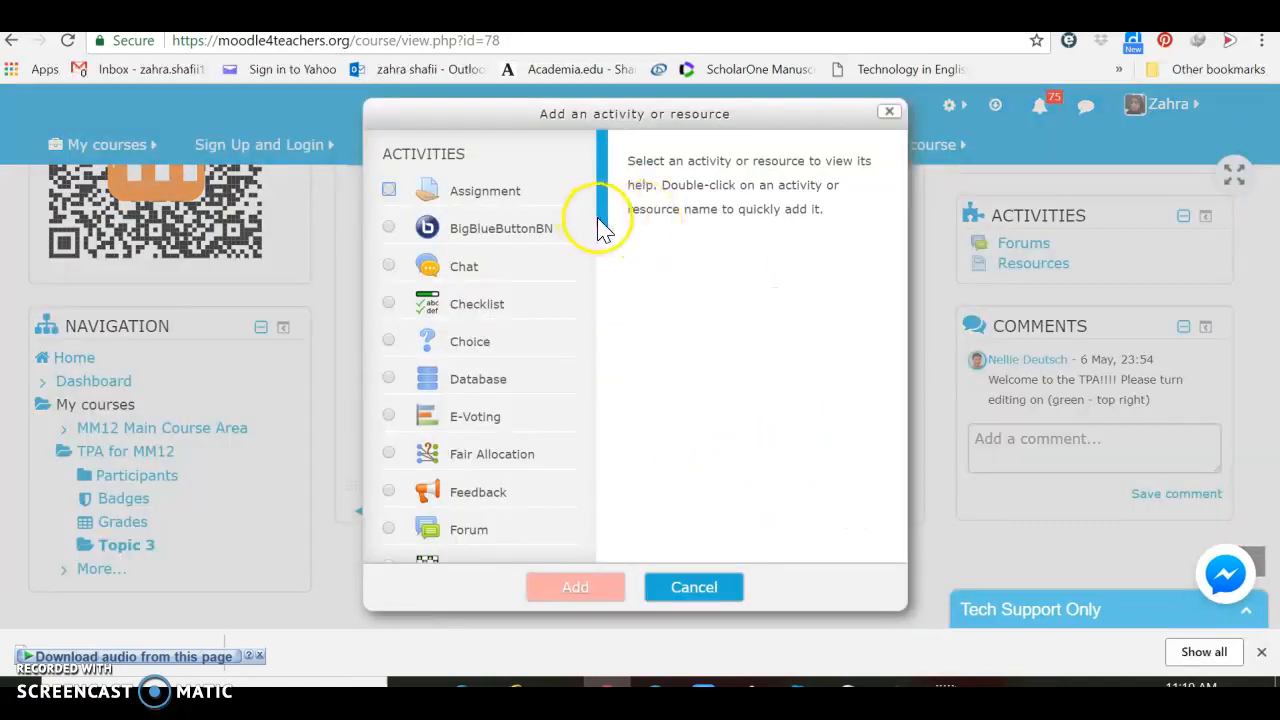
left_click_drag(605, 228, 626, 563)
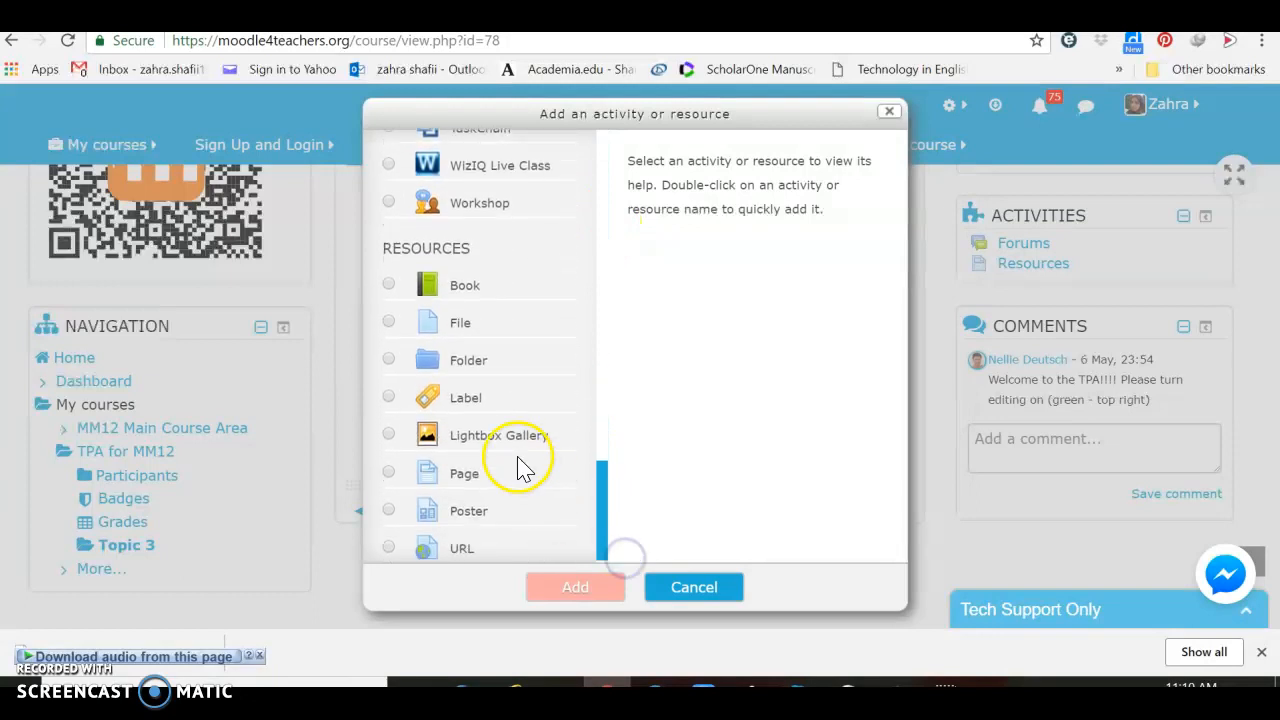
left_click(503, 437)
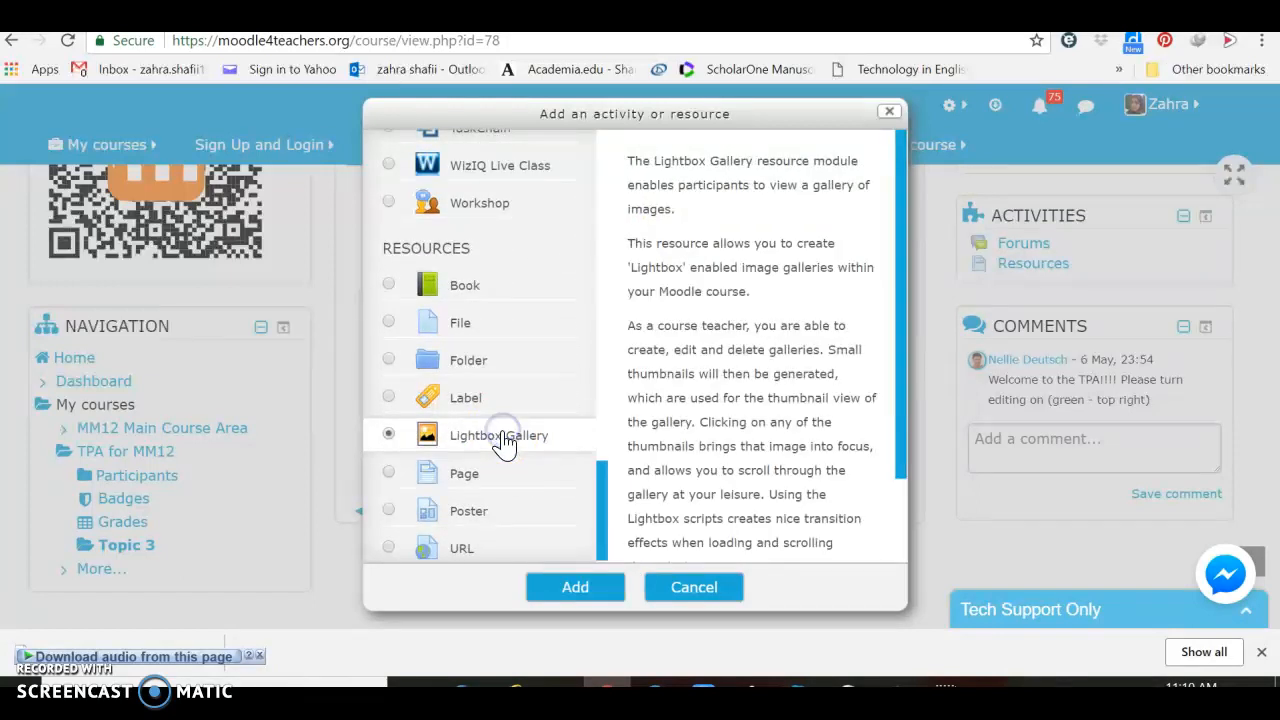
left_click(578, 590)
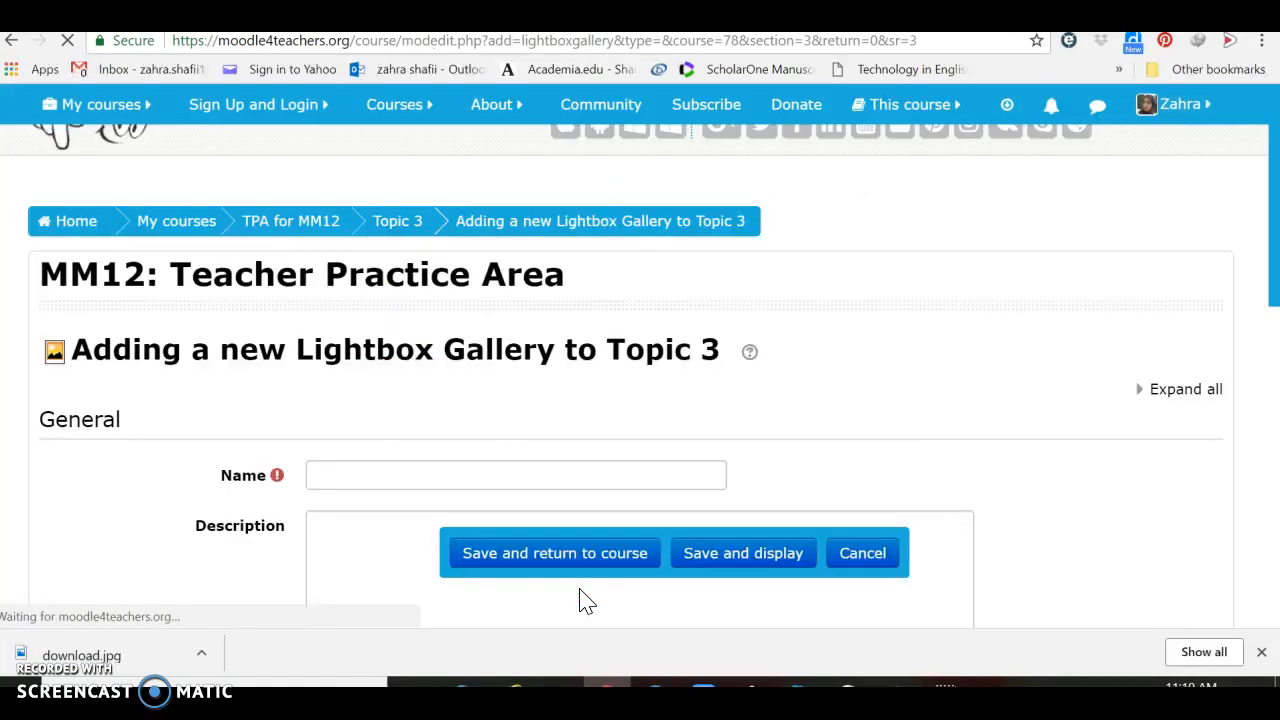
- Name the gallery "Lightbox1", keep its other settings at their defaults, and save it, returning to the course
left_click(357, 468)
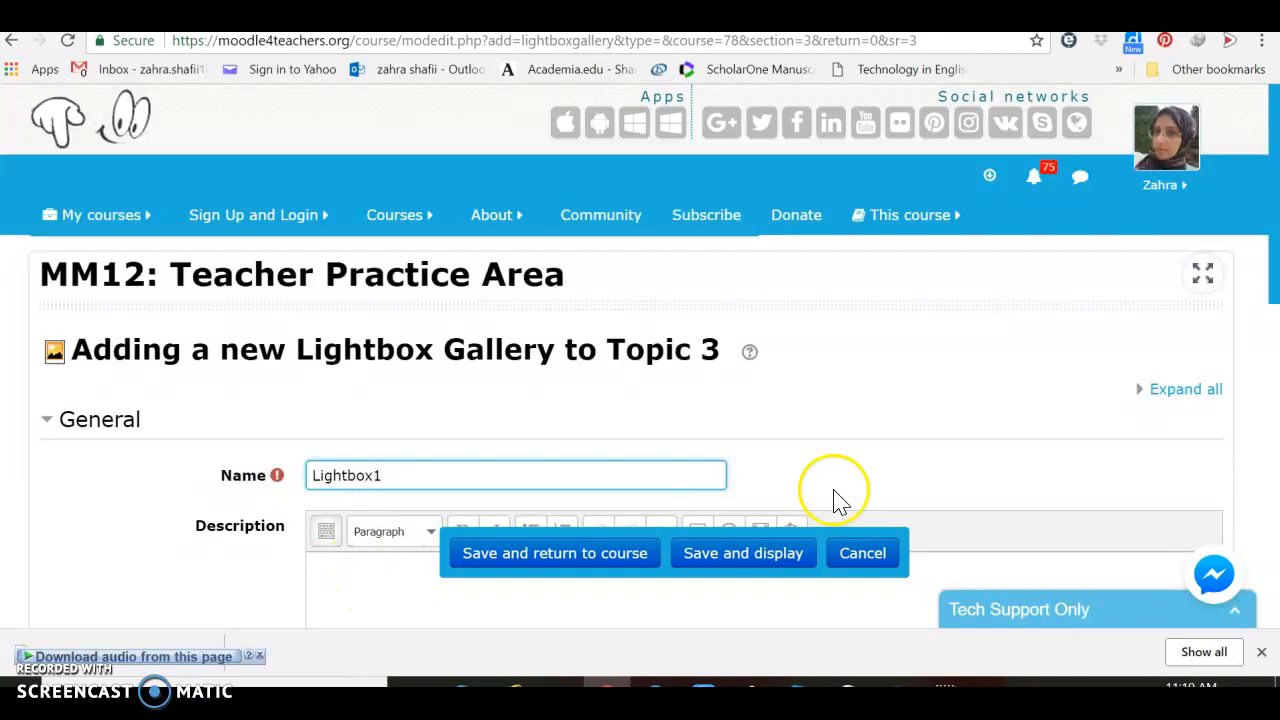
left_click_drag(1275, 275, 1276, 517)
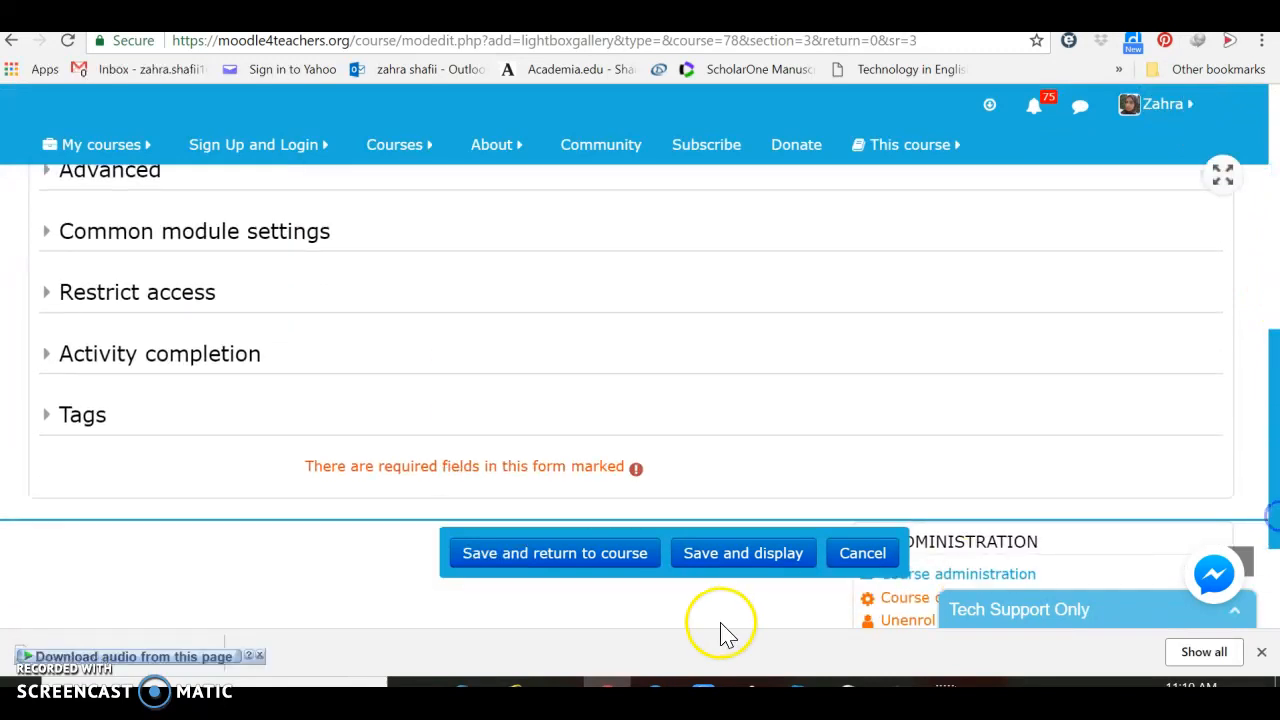
left_click(606, 567)
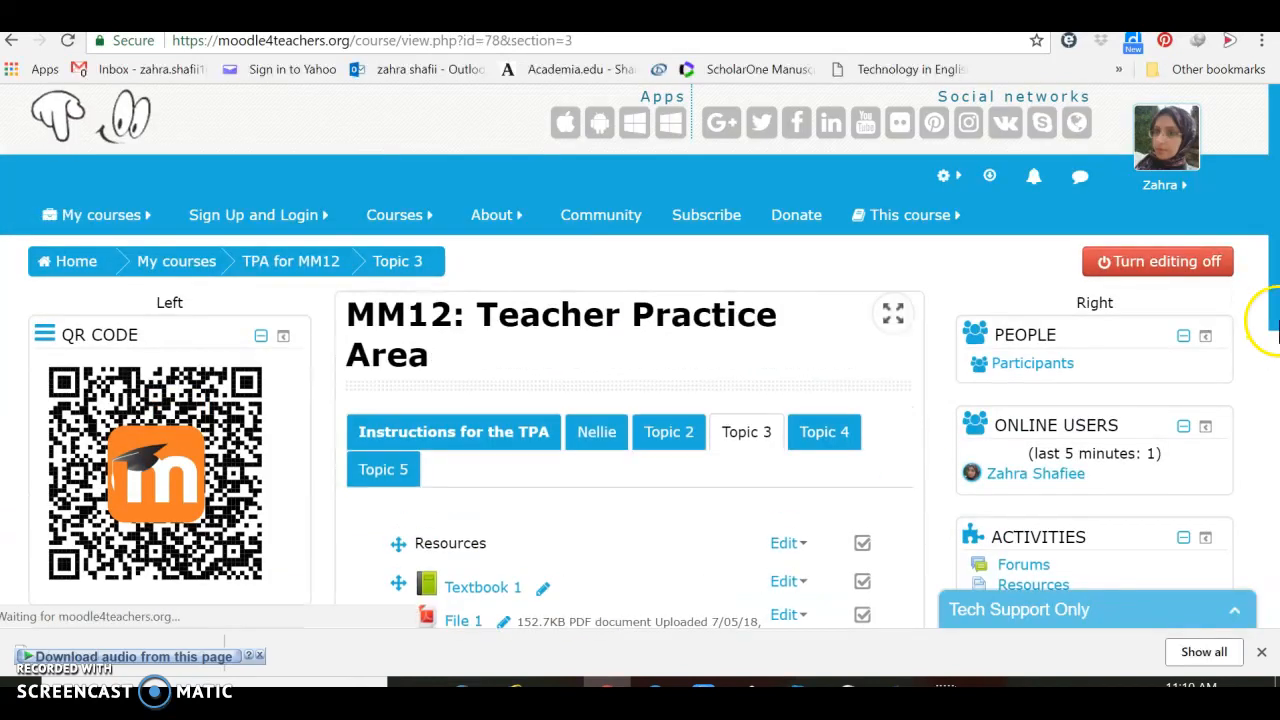
- Open the Lightbox1 gallery from Topic 3 and go to its form for adding images
left_click_drag(1274, 330, 1274, 492)
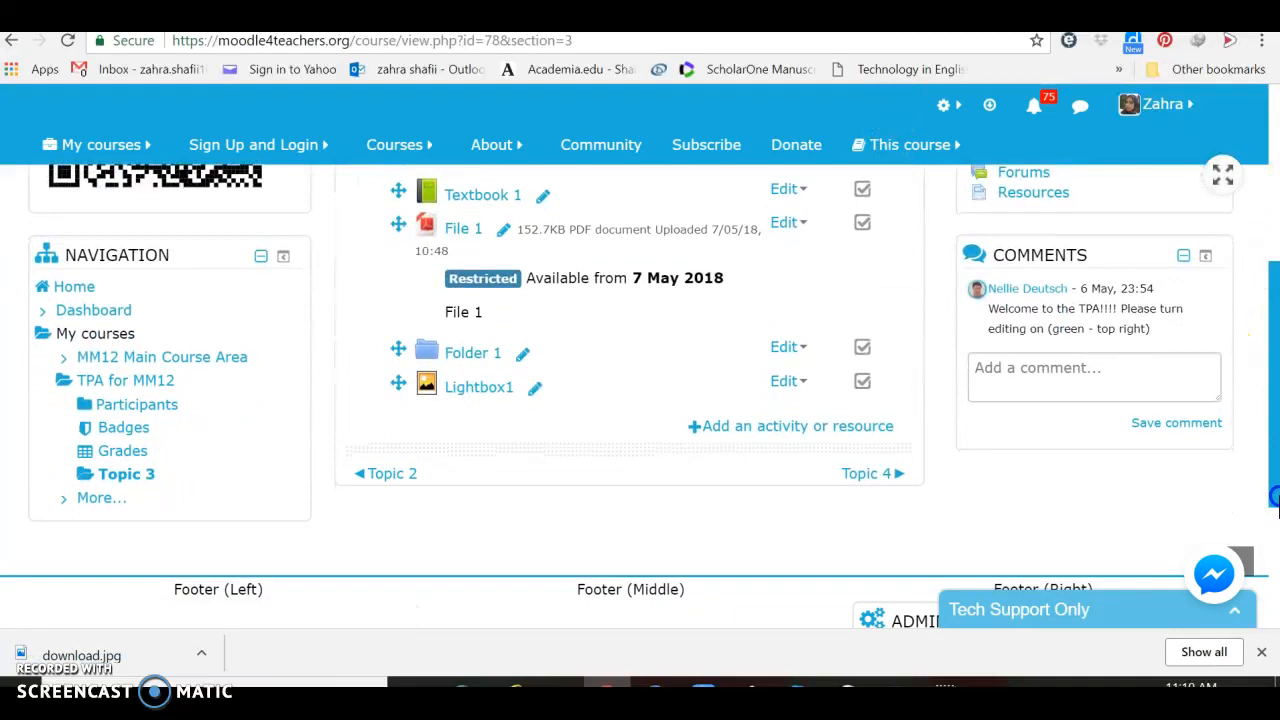
left_click(474, 394)
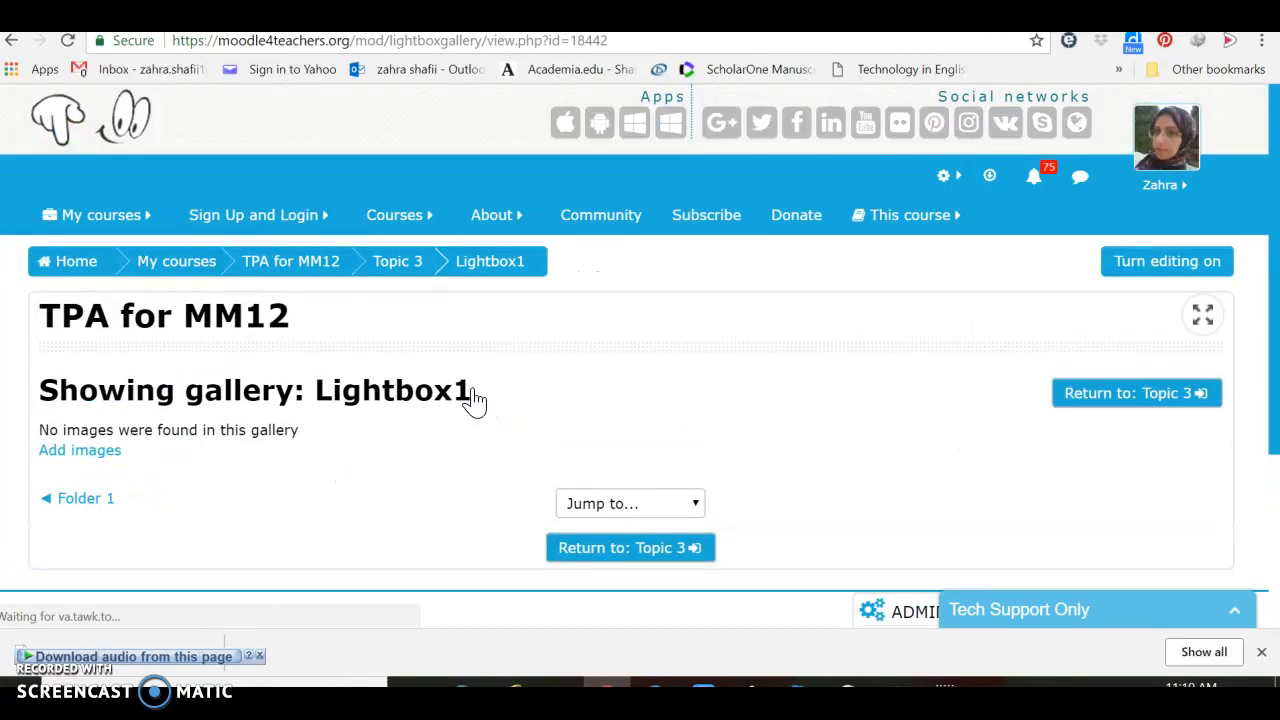
left_click(94, 450)
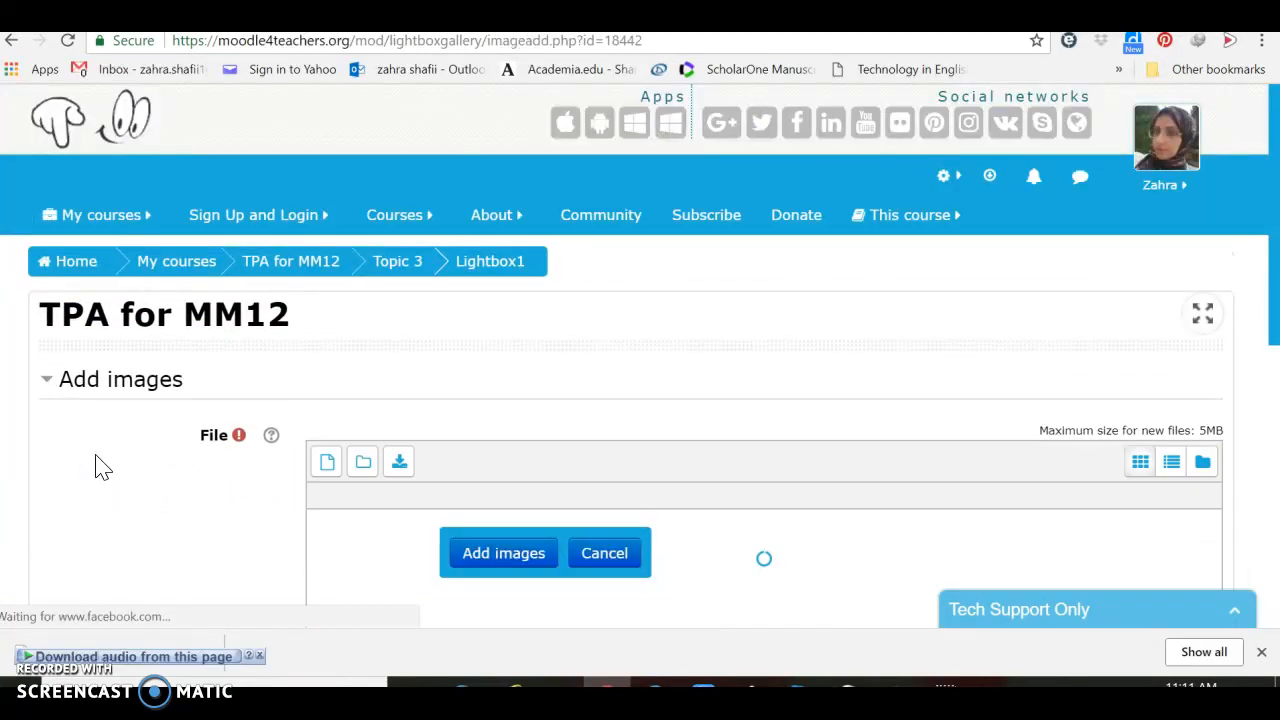
left_click(217, 526)
scroll(210, 530, "down", 1)
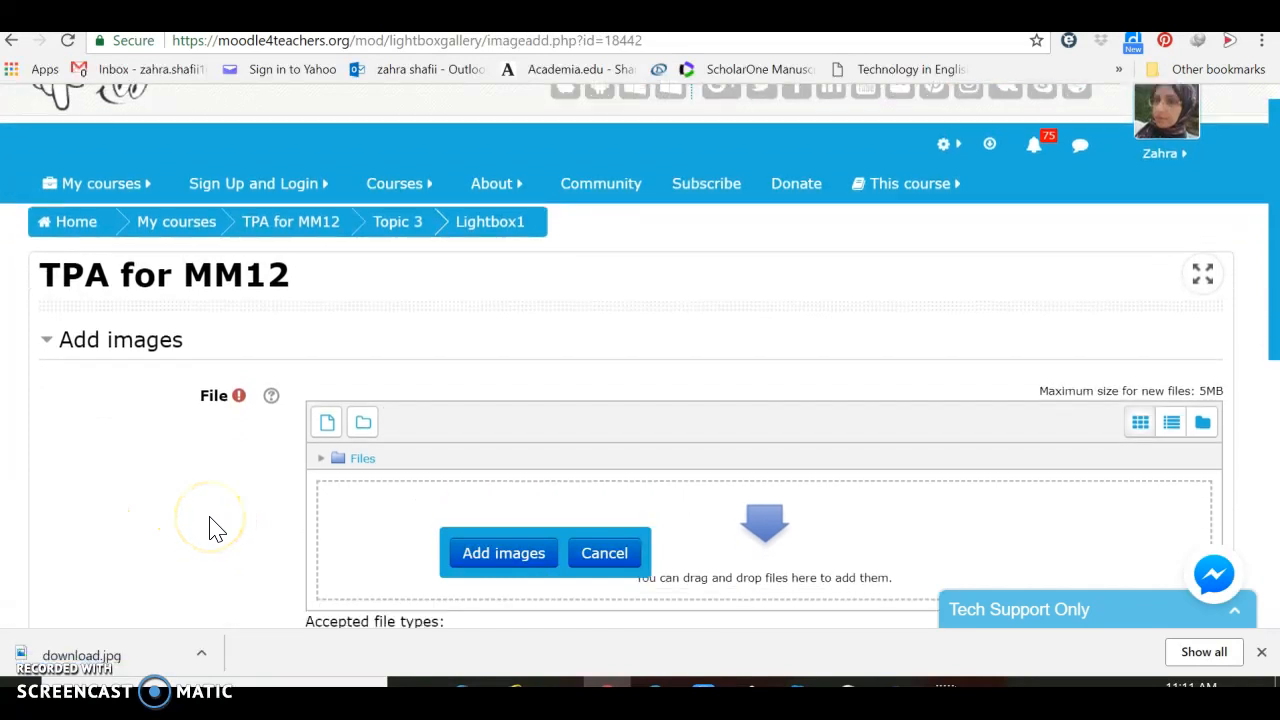
scroll(210, 530, "down", 3)
left_click(490, 515)
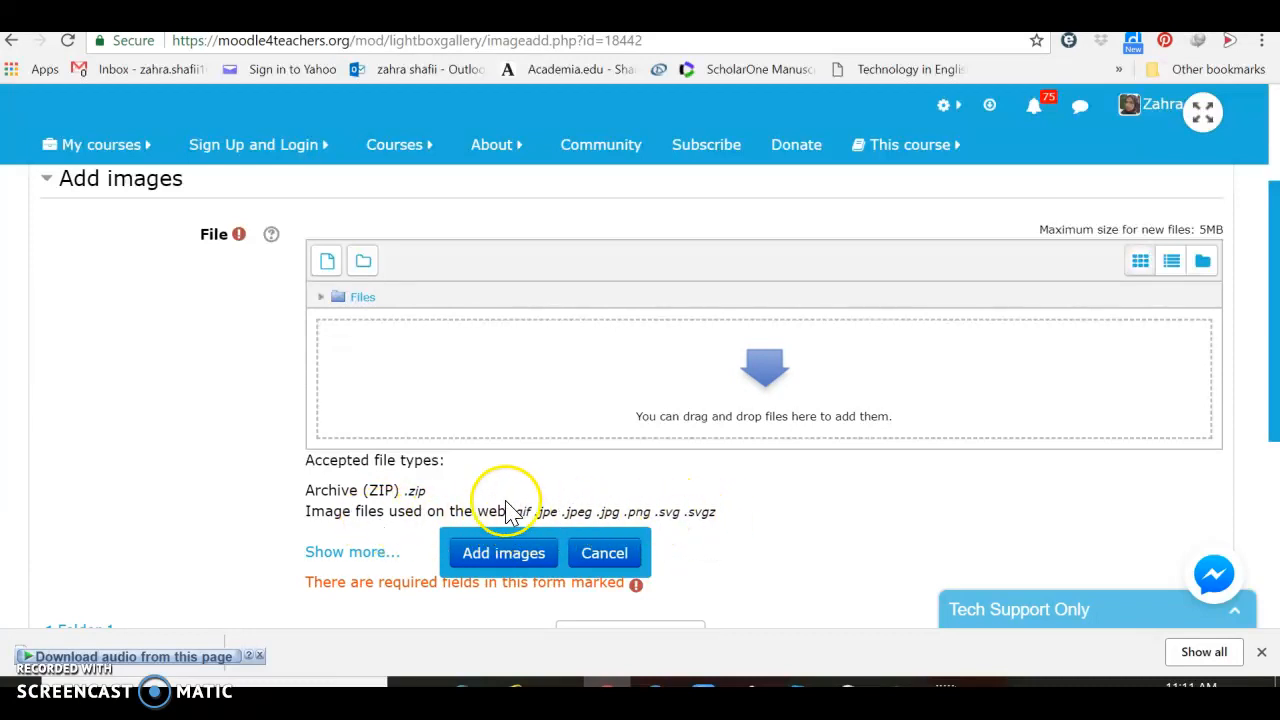
- Upload 32.jpg from the Pictures folder in WEEK 2, Resources to the gallery's image files
left_click(325, 265)
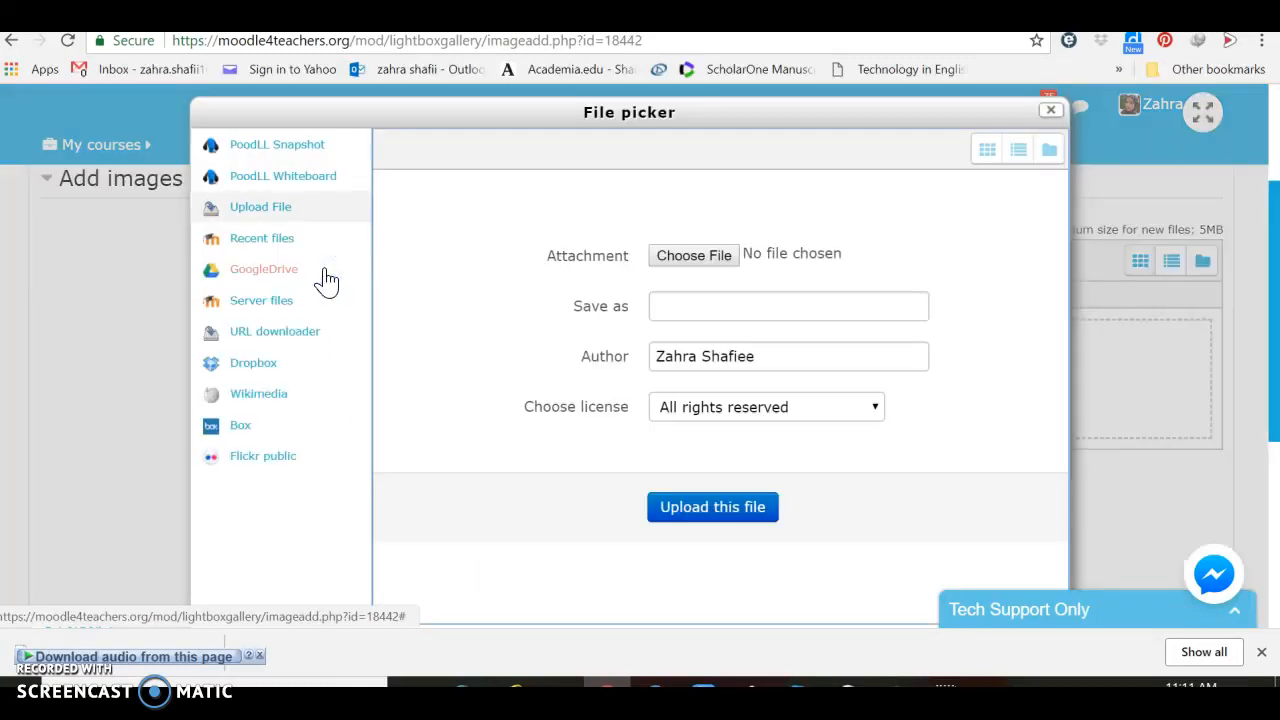
left_click(690, 258)
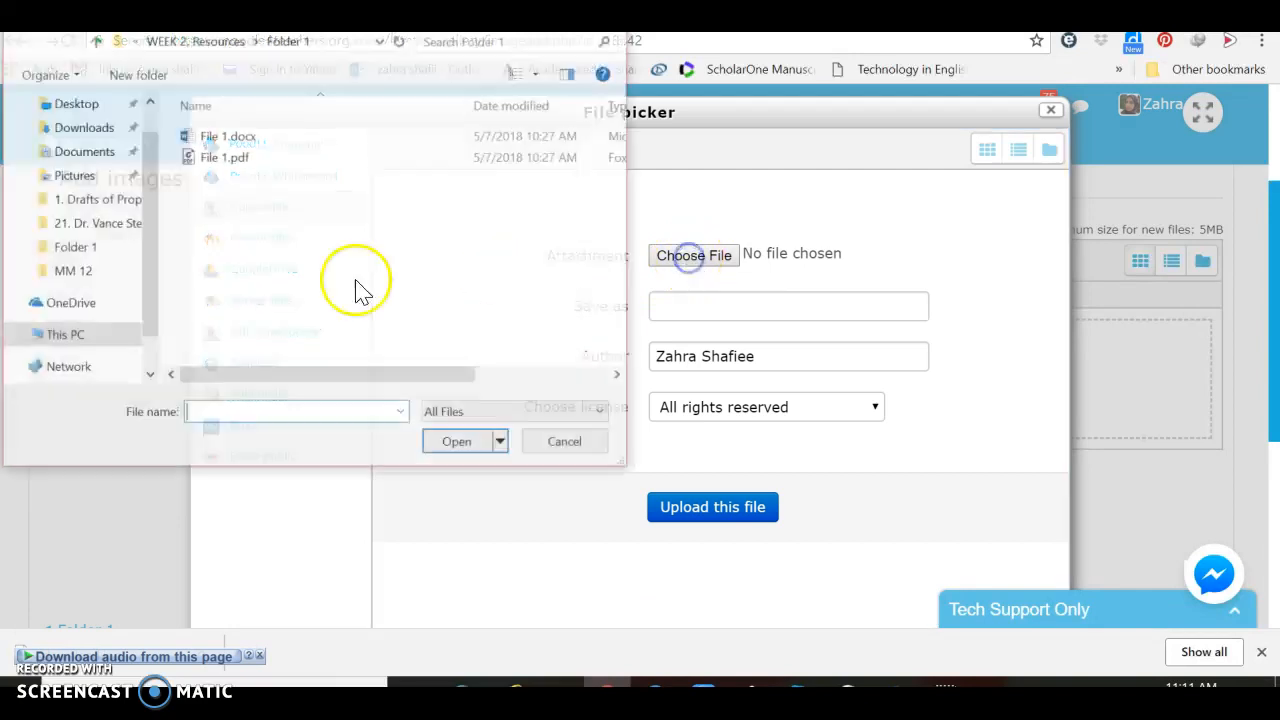
left_click(212, 46)
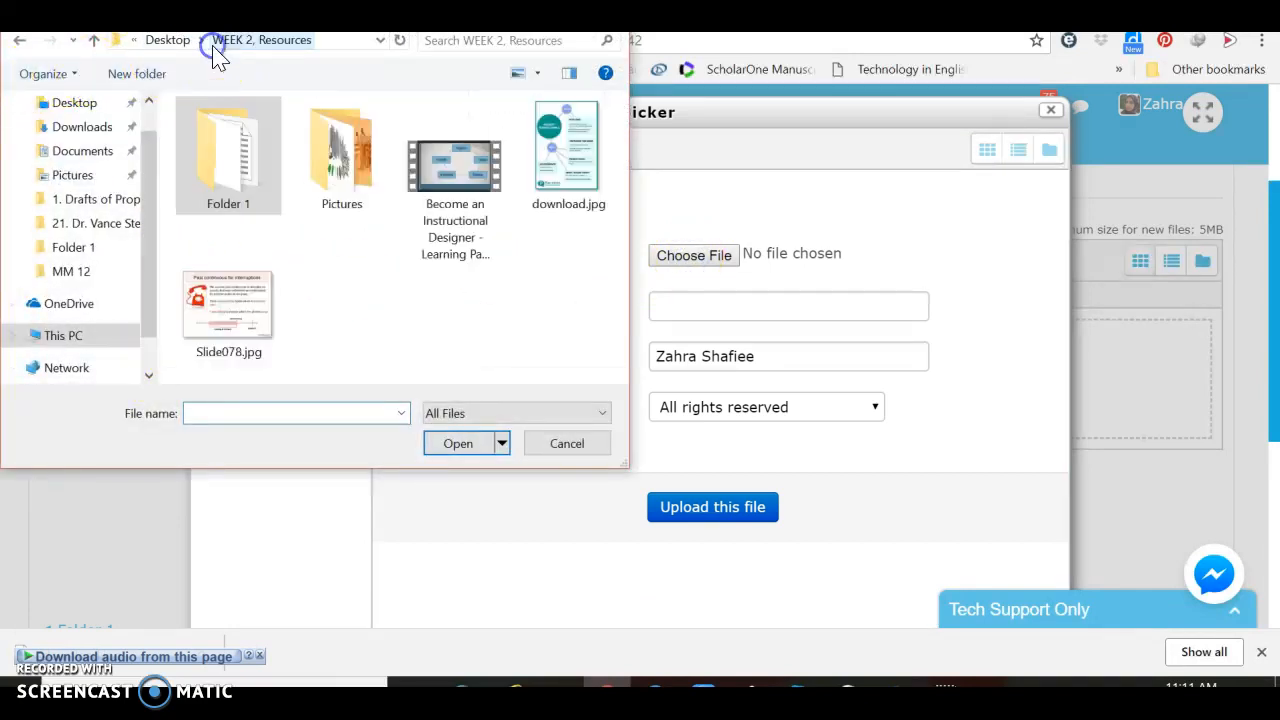
left_click(338, 208)
double_click(340, 210)
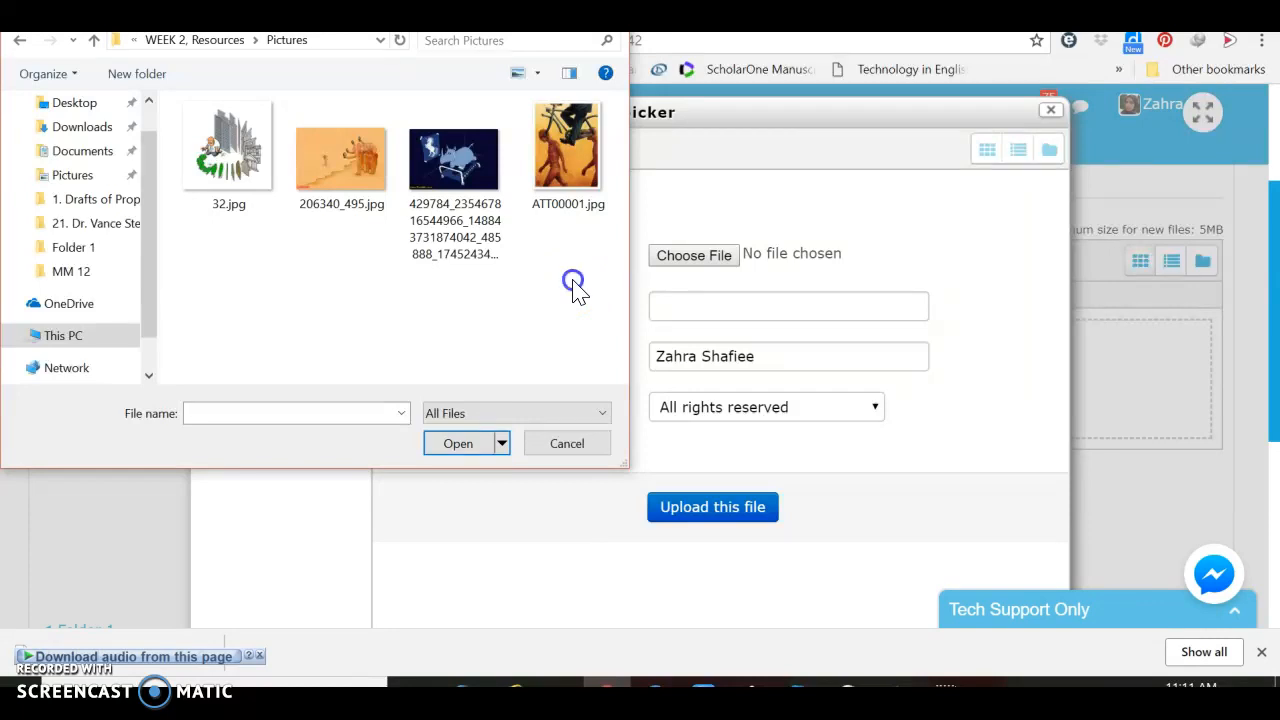
left_click(255, 205)
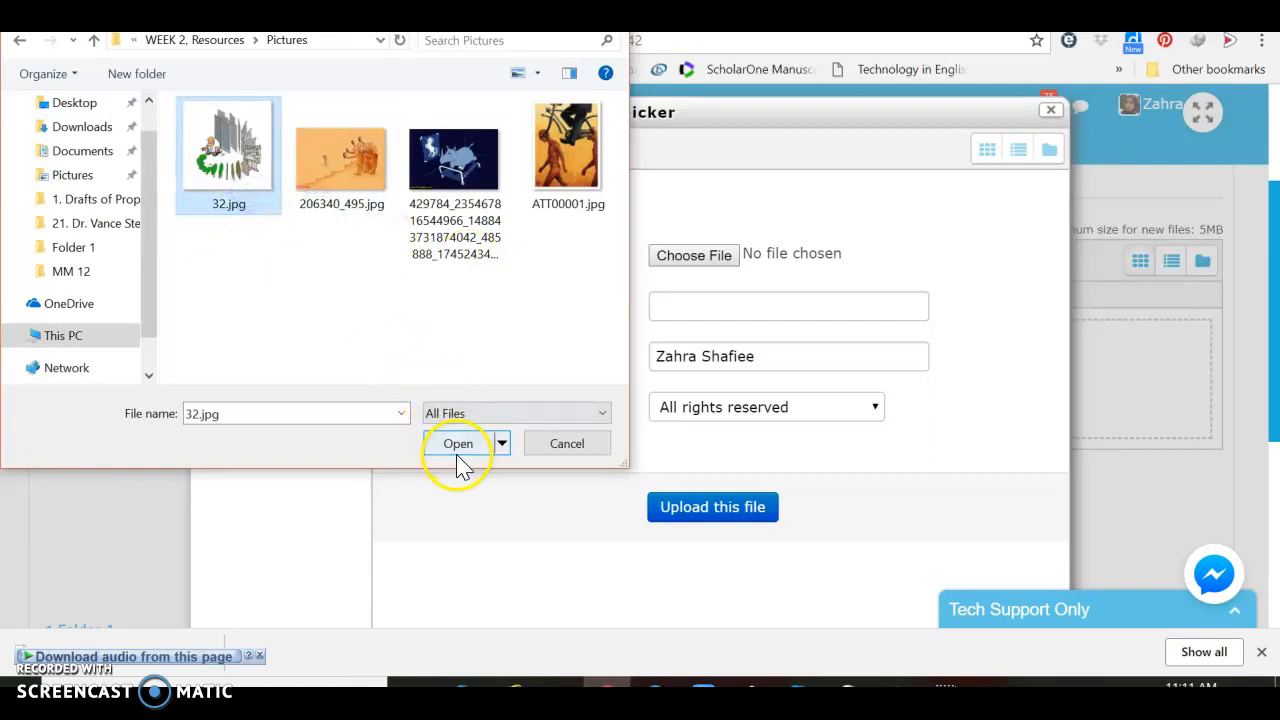
left_click(347, 204)
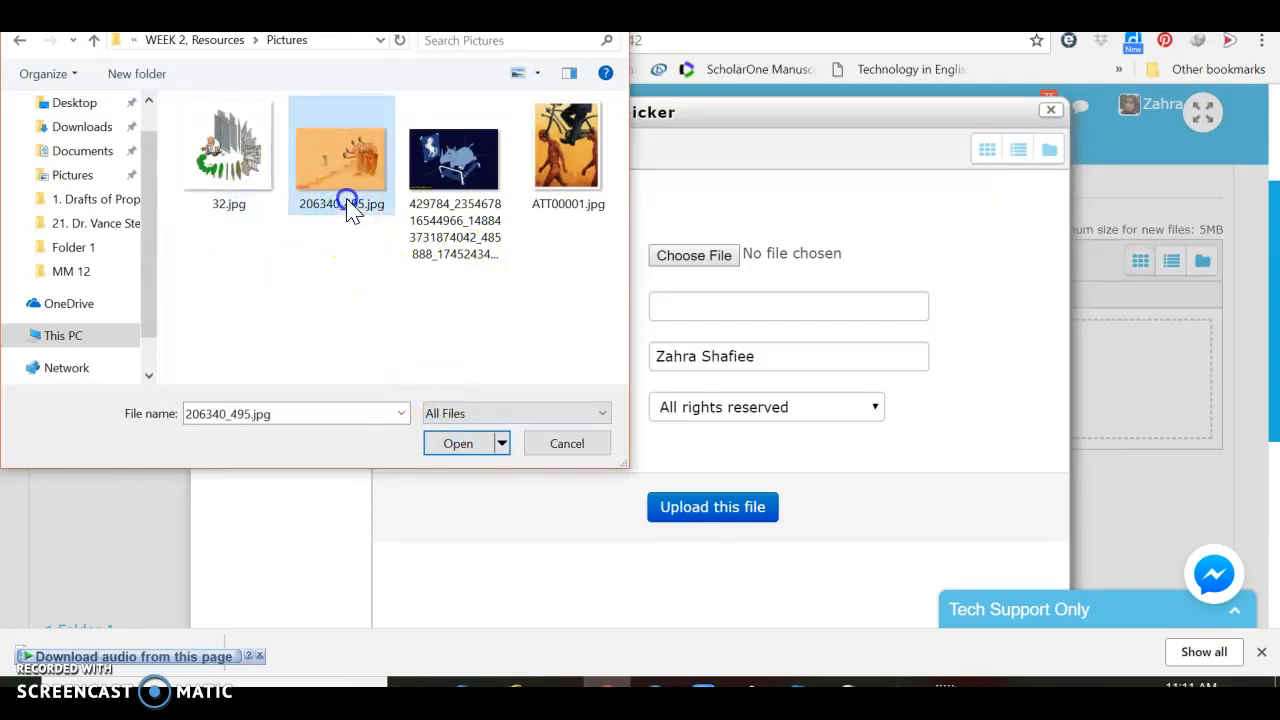
left_click(240, 195)
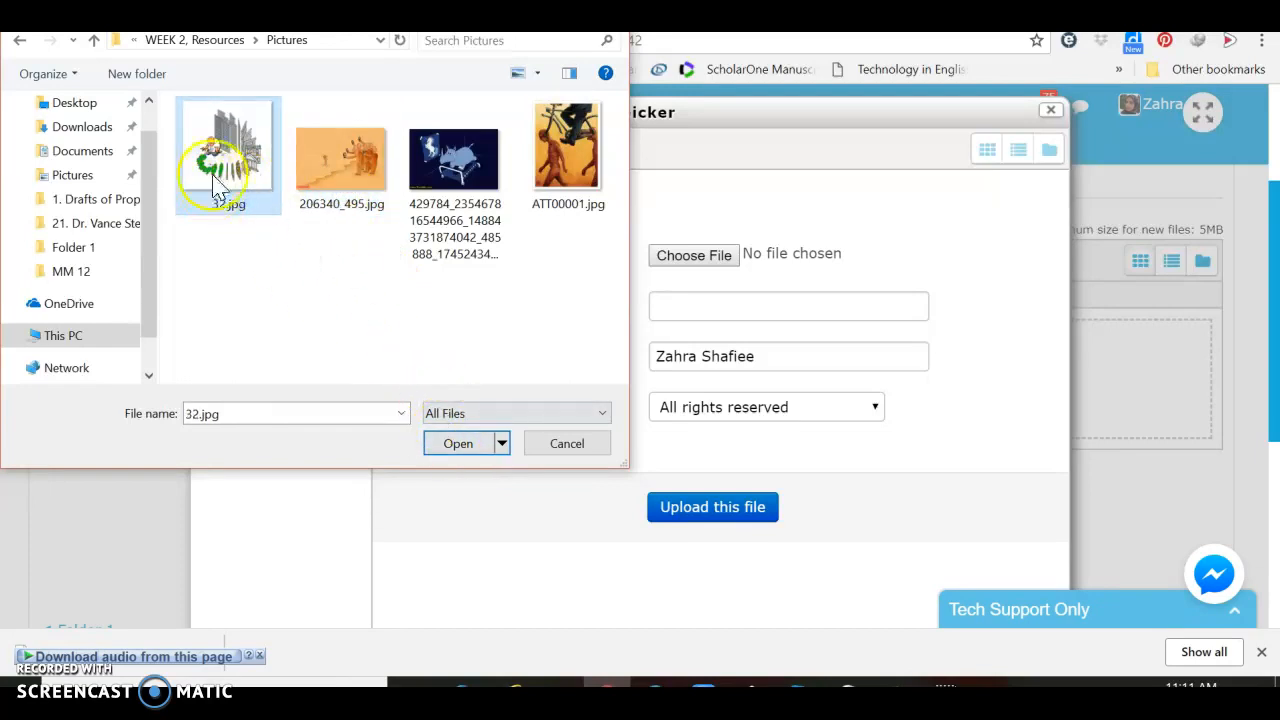
left_click(457, 446)
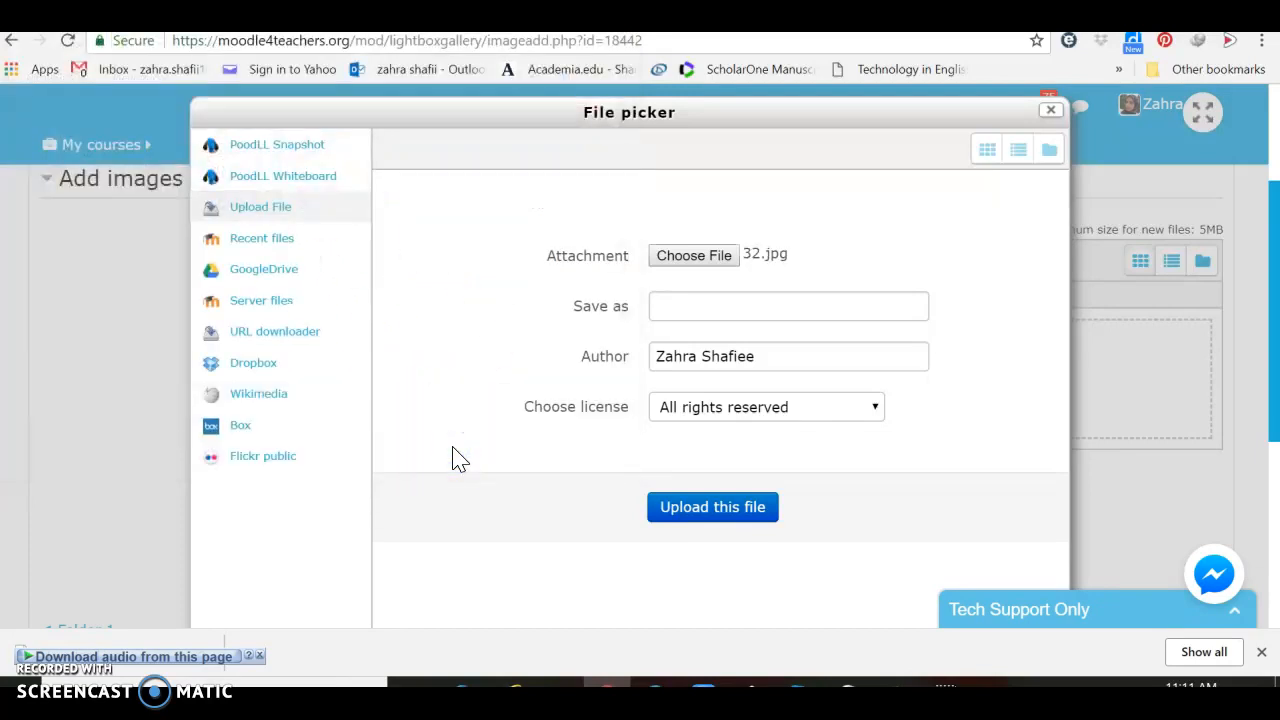
left_click(710, 512)
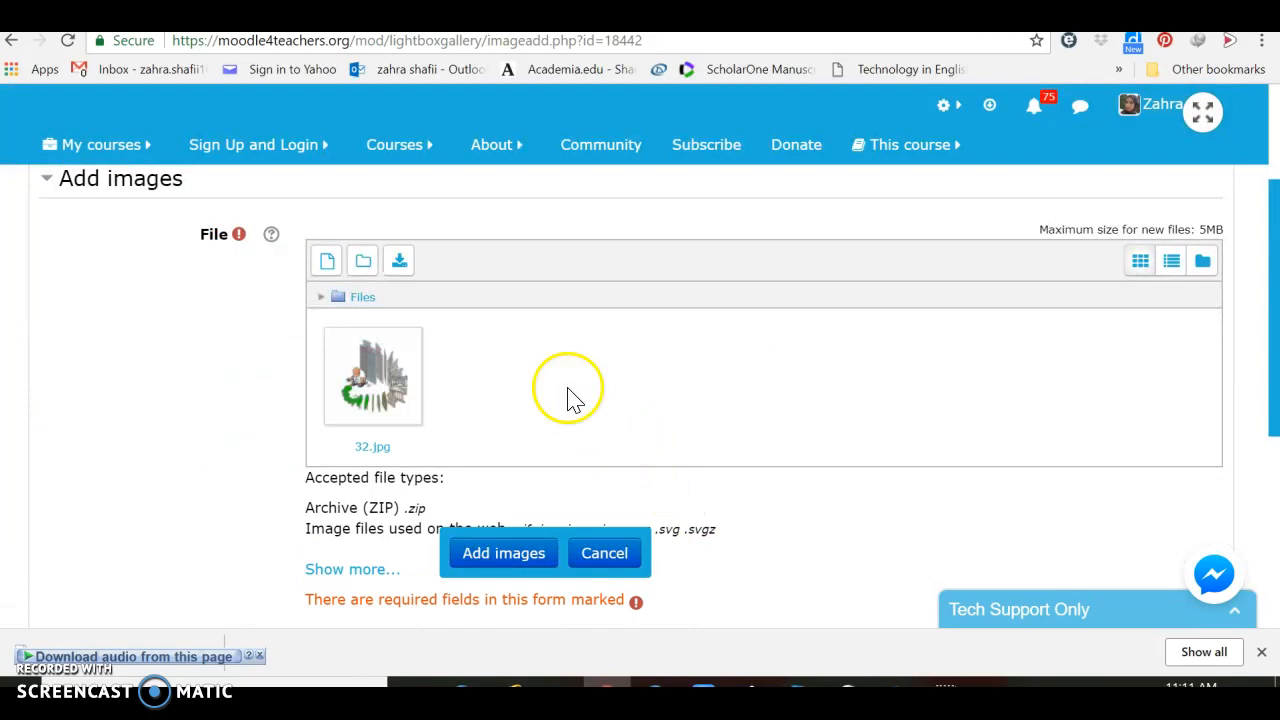
- Upload 206340_495.jpg from the Pictures folder to the gallery's image files
left_click(326, 262)
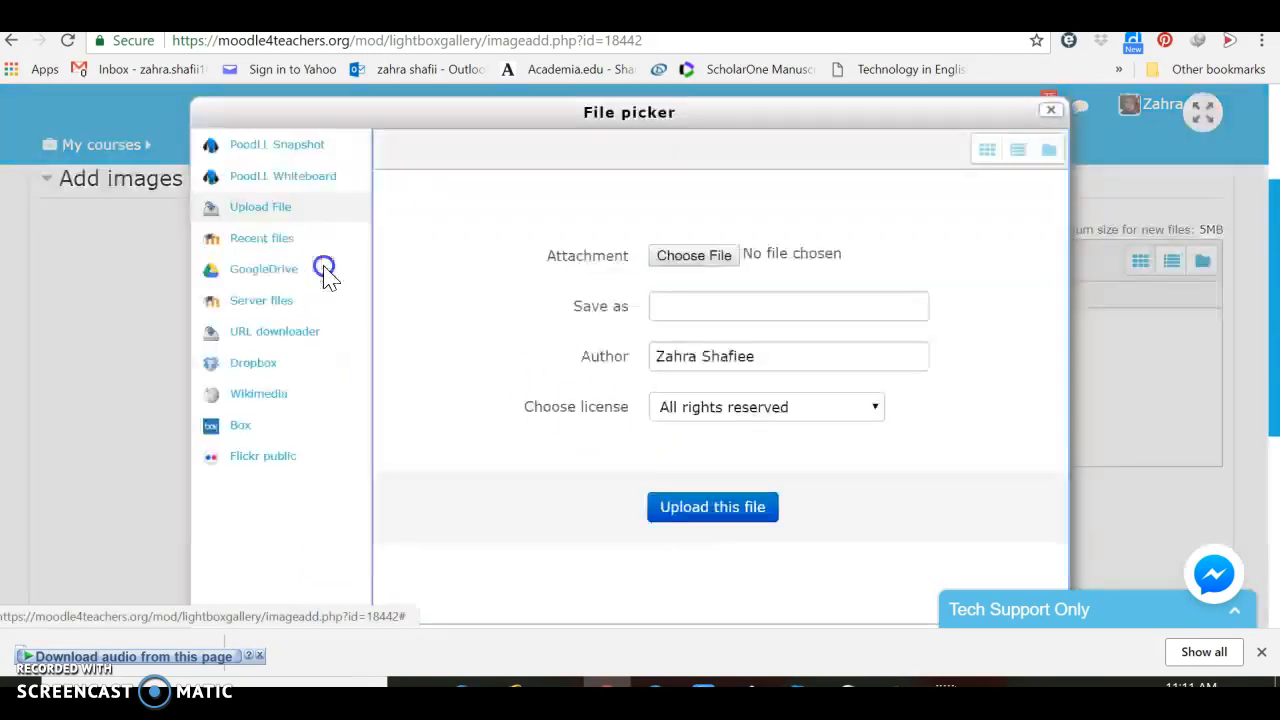
left_click(694, 255)
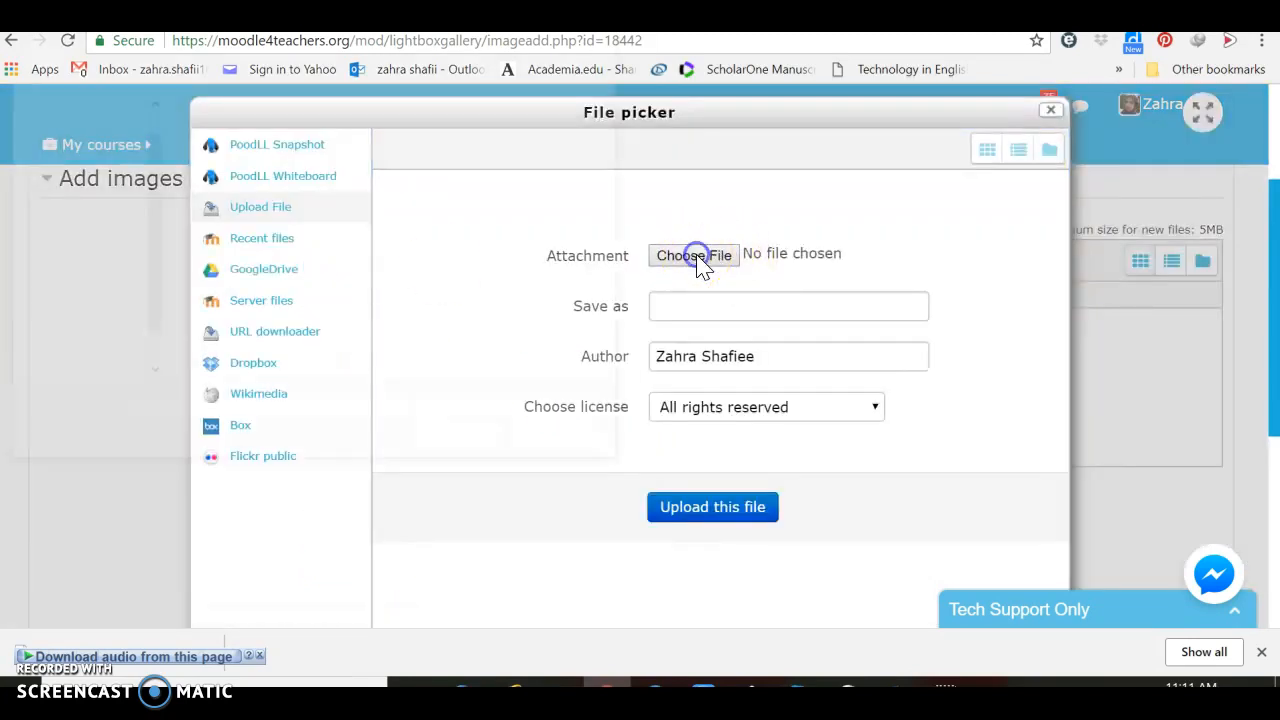
left_click(335, 220)
left_click(452, 445)
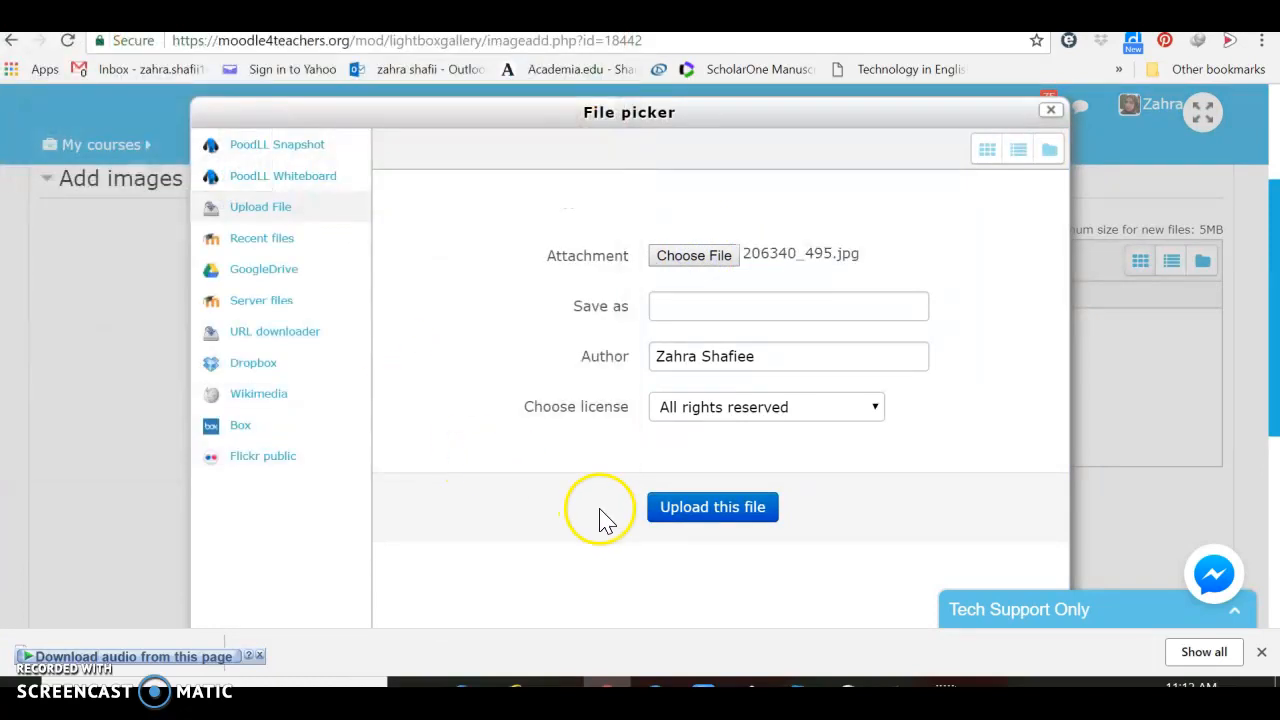
left_click(684, 526)
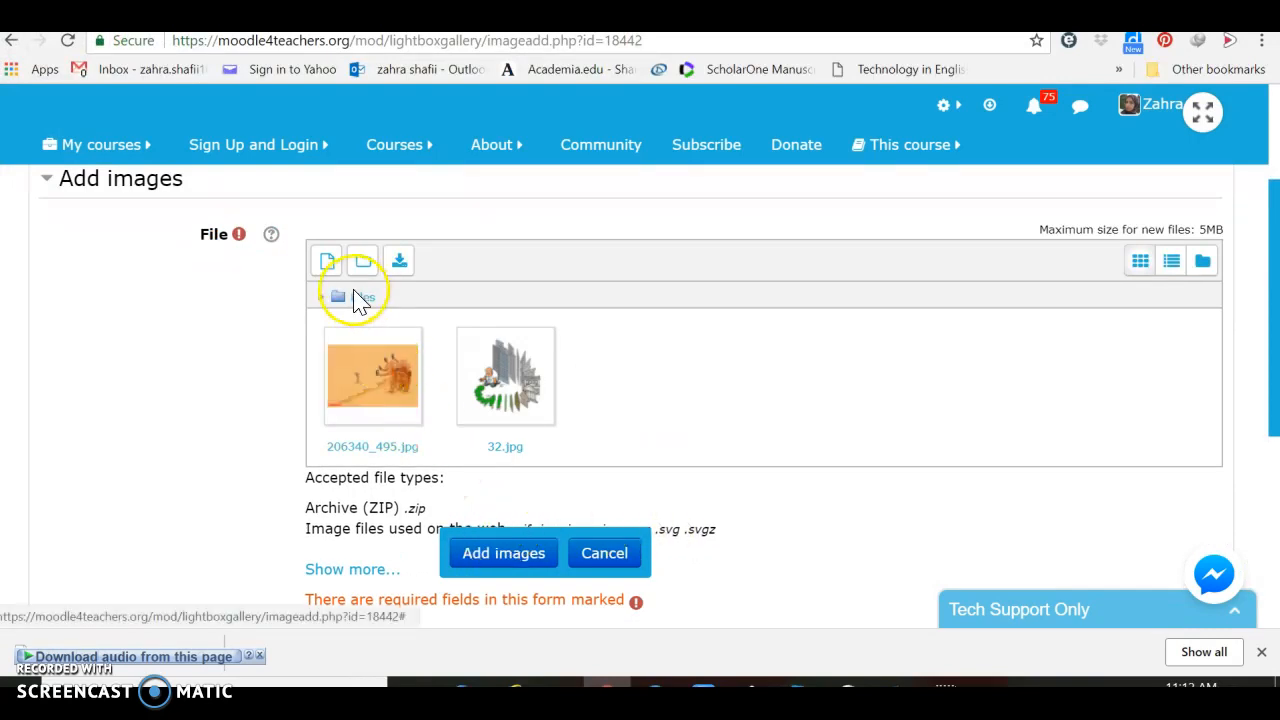
- Upload the dark blue rhino picture, whose name starts with 429784_, from the Pictures folder and add the uploaded images to the gallery
left_click(325, 259)
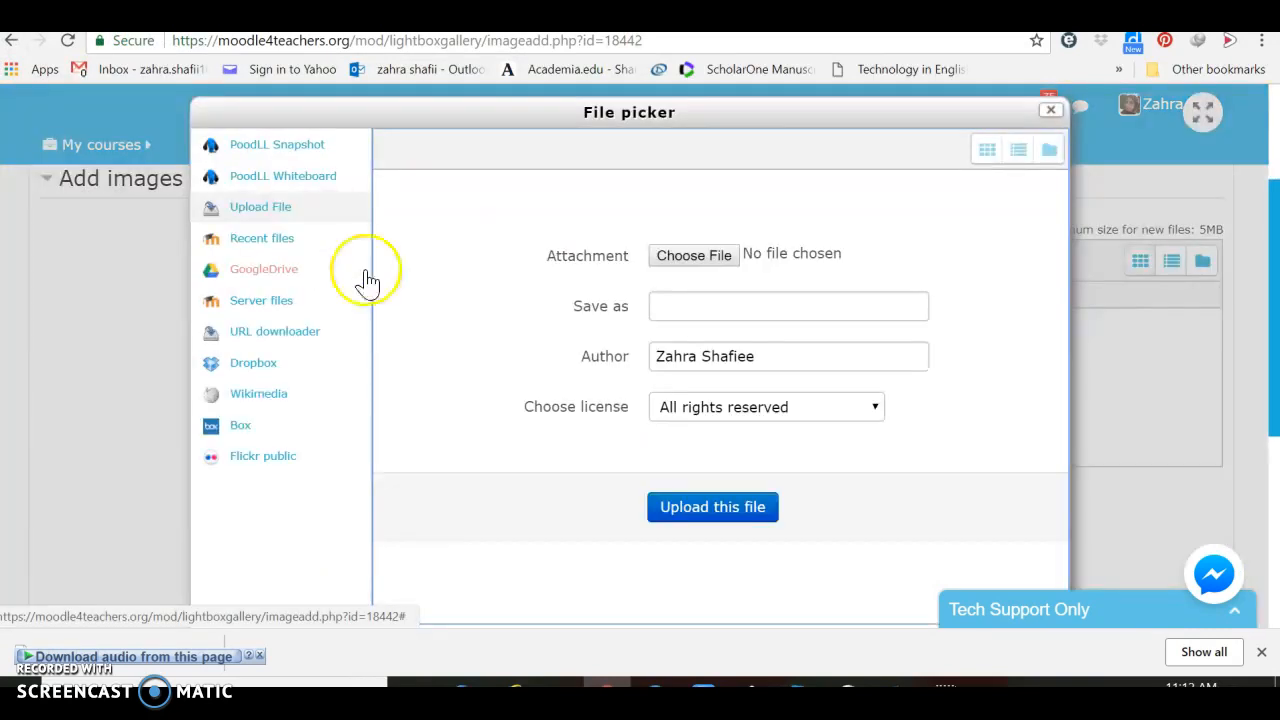
left_click(709, 256)
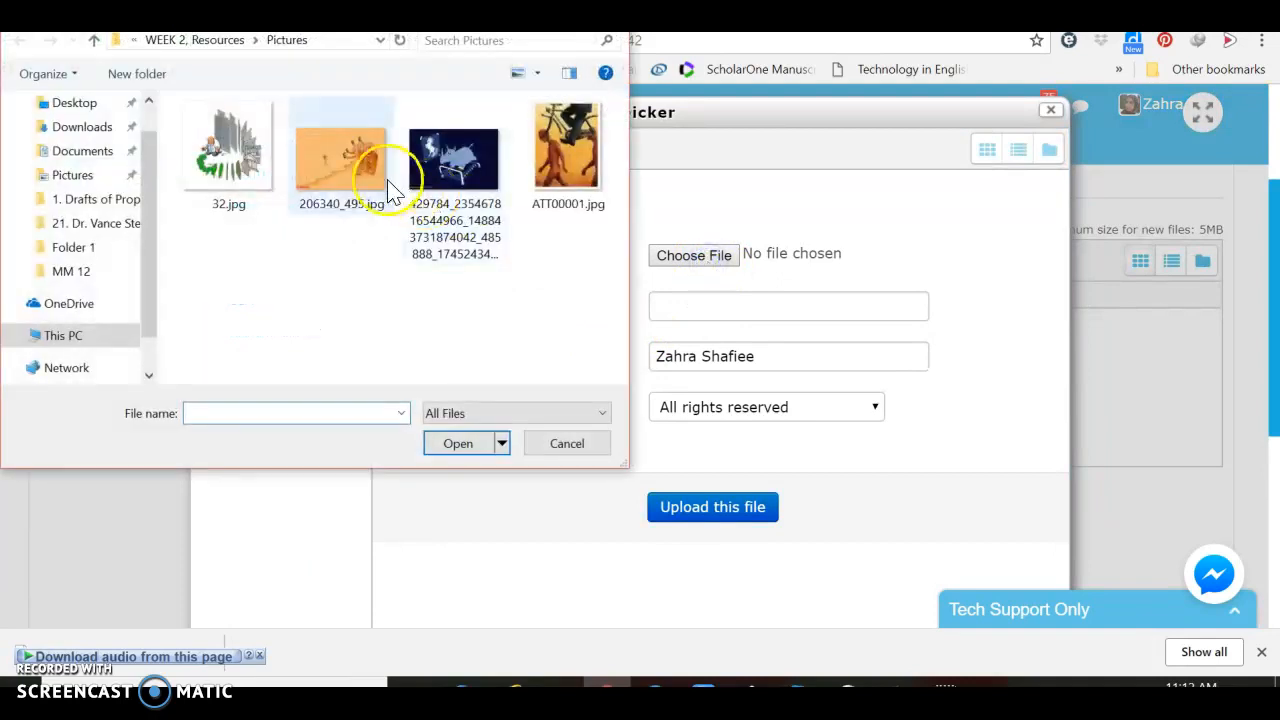
left_click(449, 200)
left_click(457, 446)
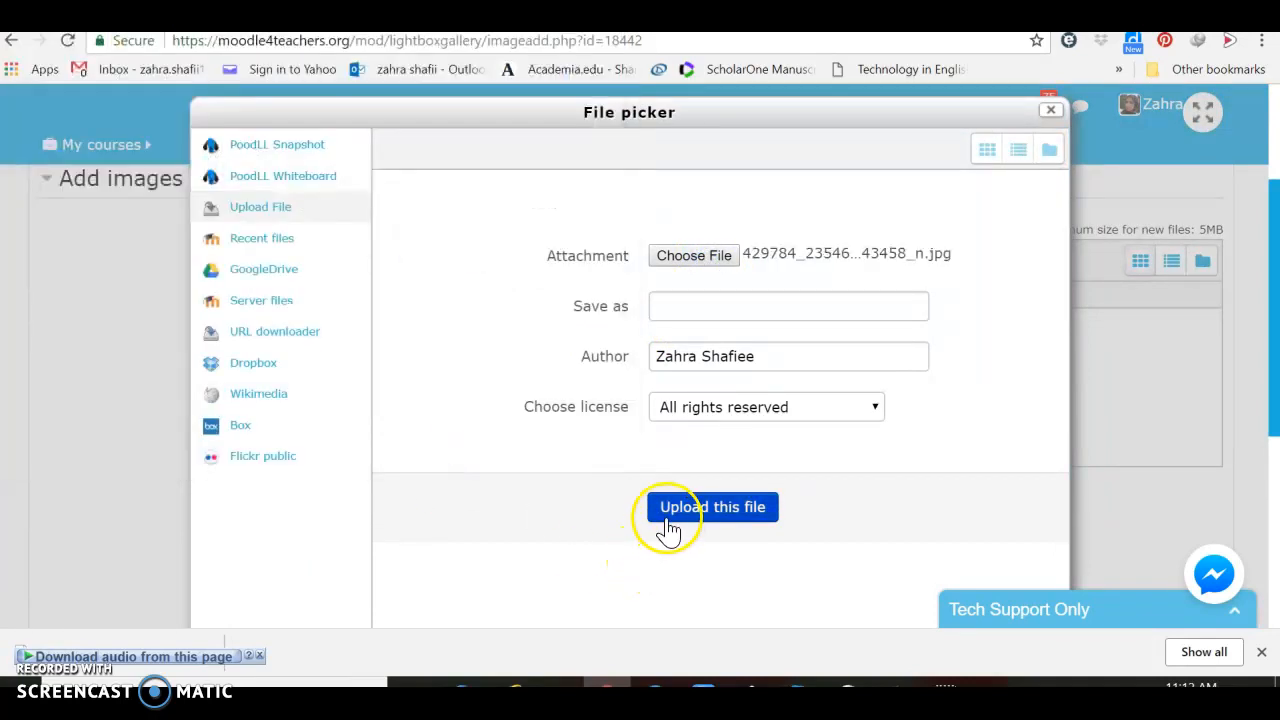
left_click(668, 520)
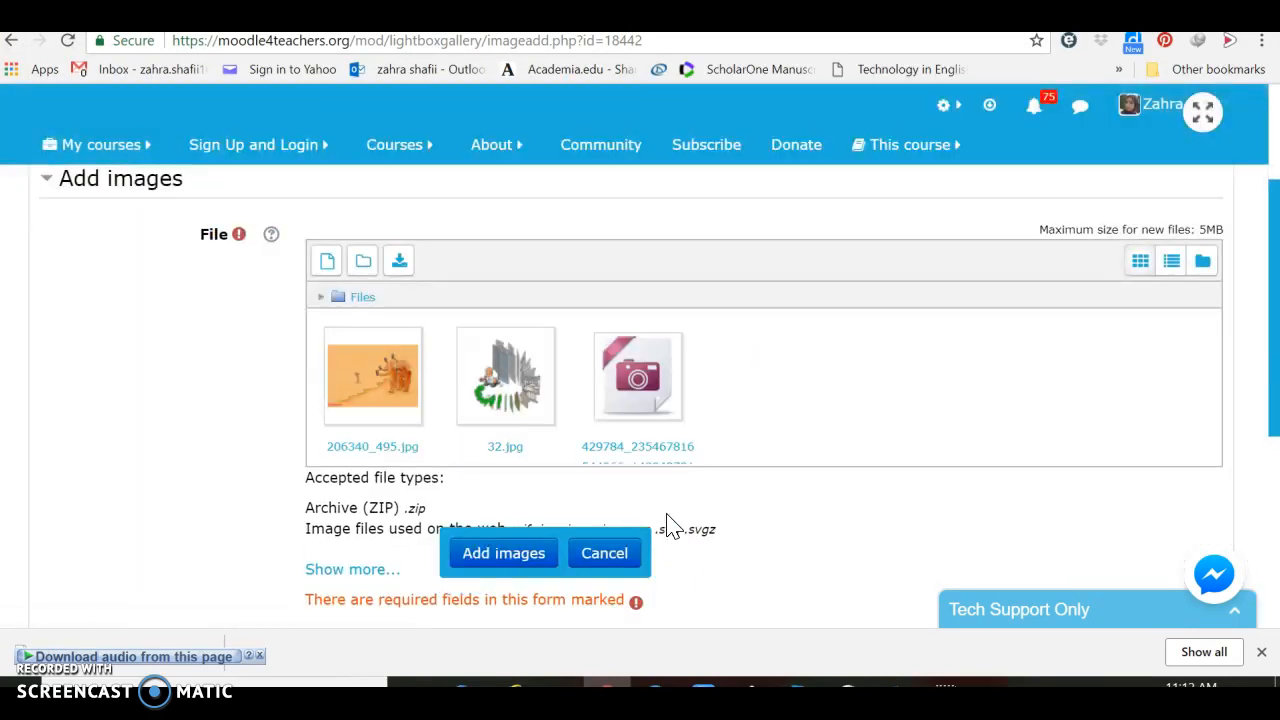
left_click(517, 569)
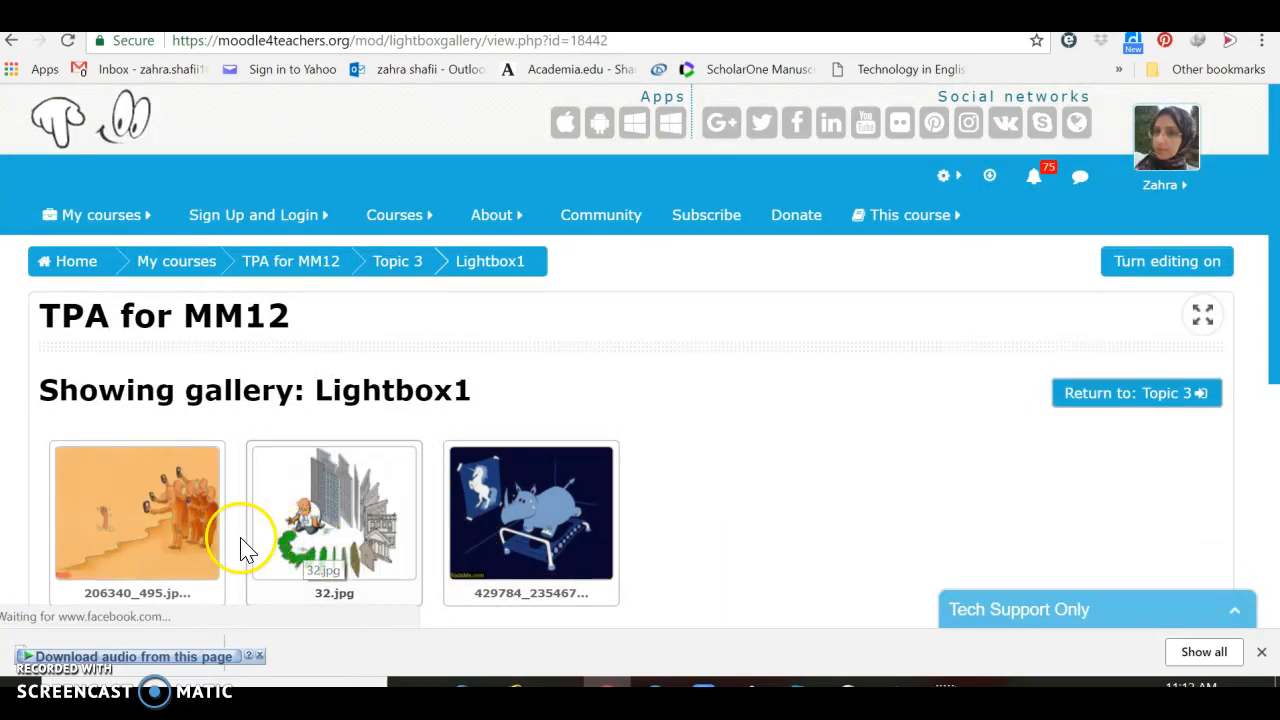
- Reopen the gallery's form for adding images, upload ATT00001.jpg from the Pictures folder, and add it to the gallery
scroll(746, 443, "down", 1)
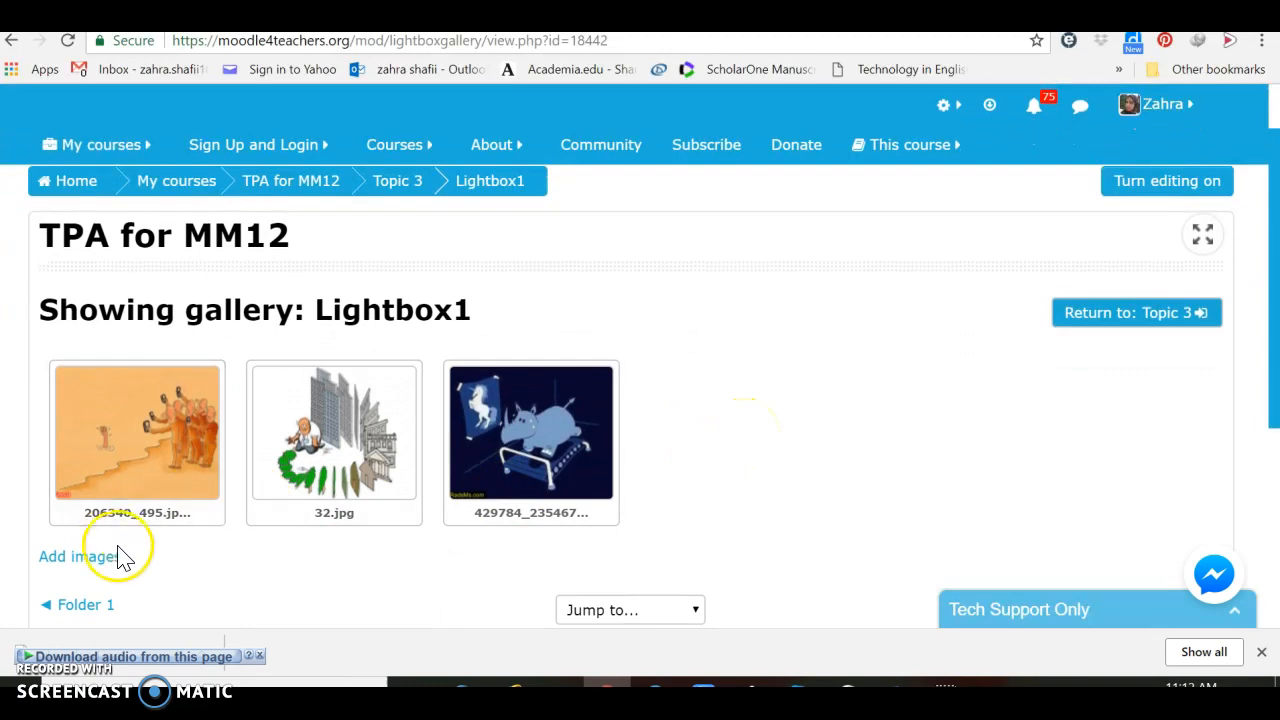
left_click(90, 566)
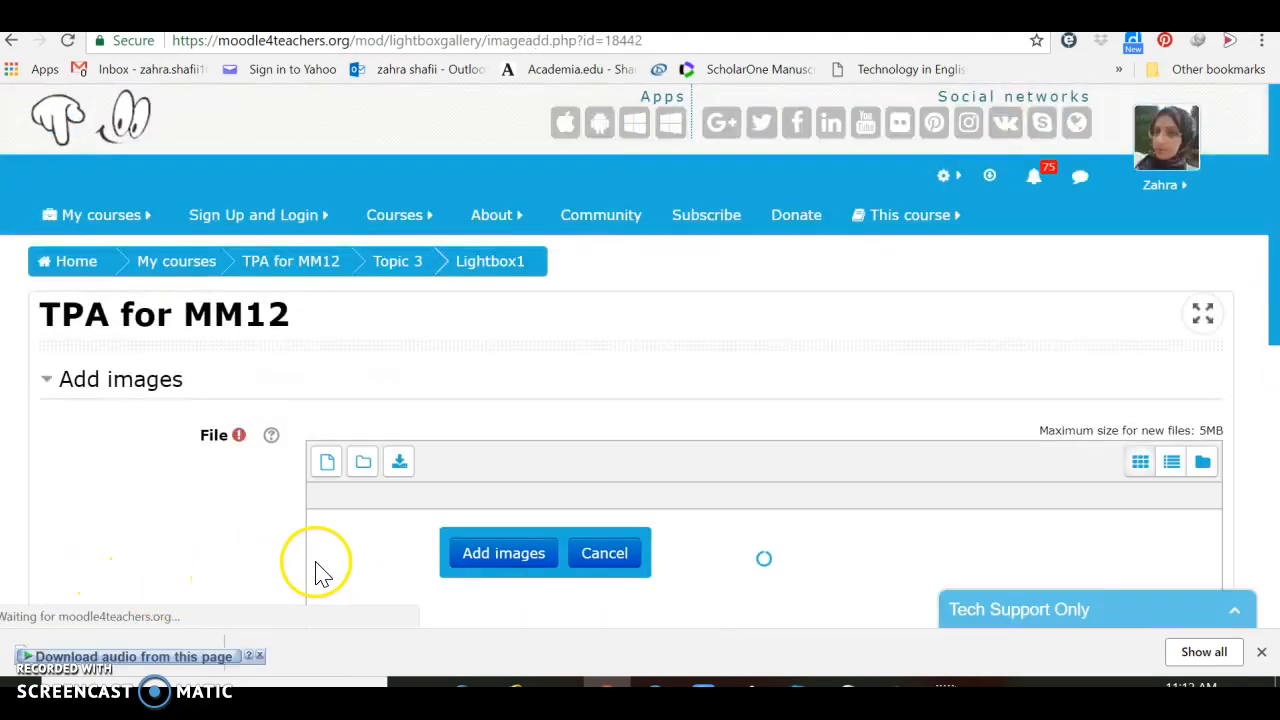
left_click(330, 465)
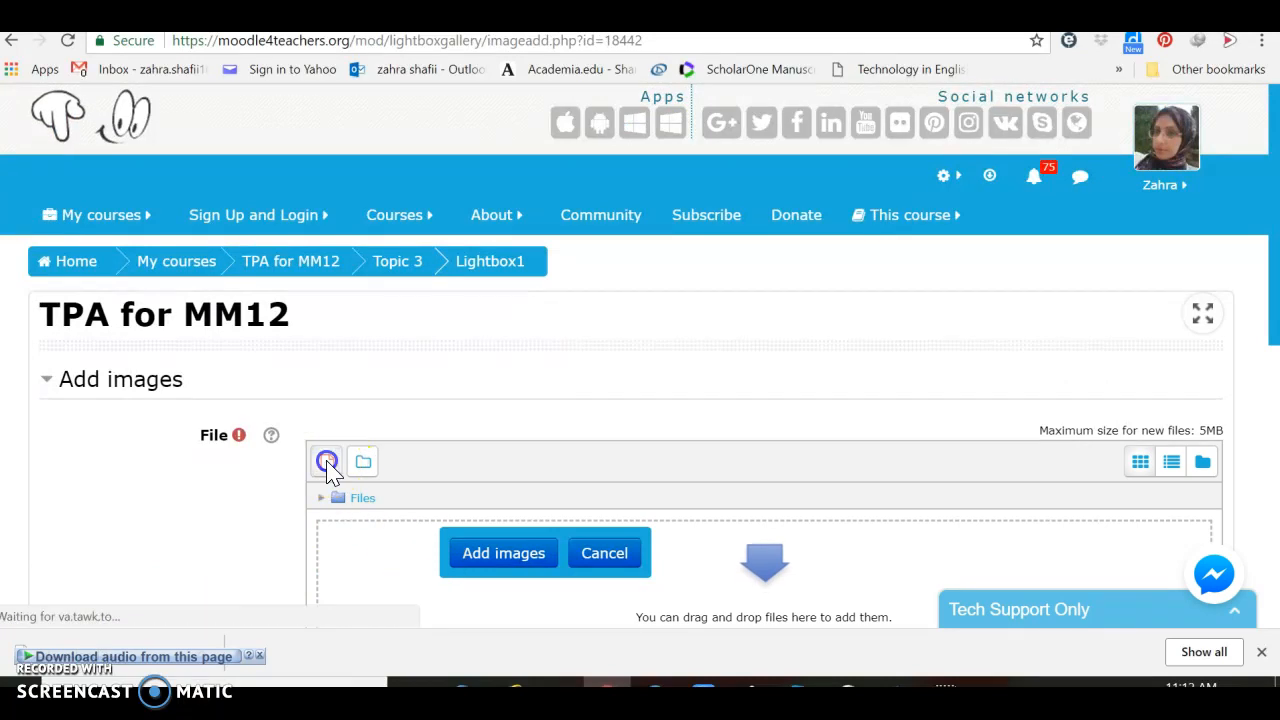
left_click(703, 260)
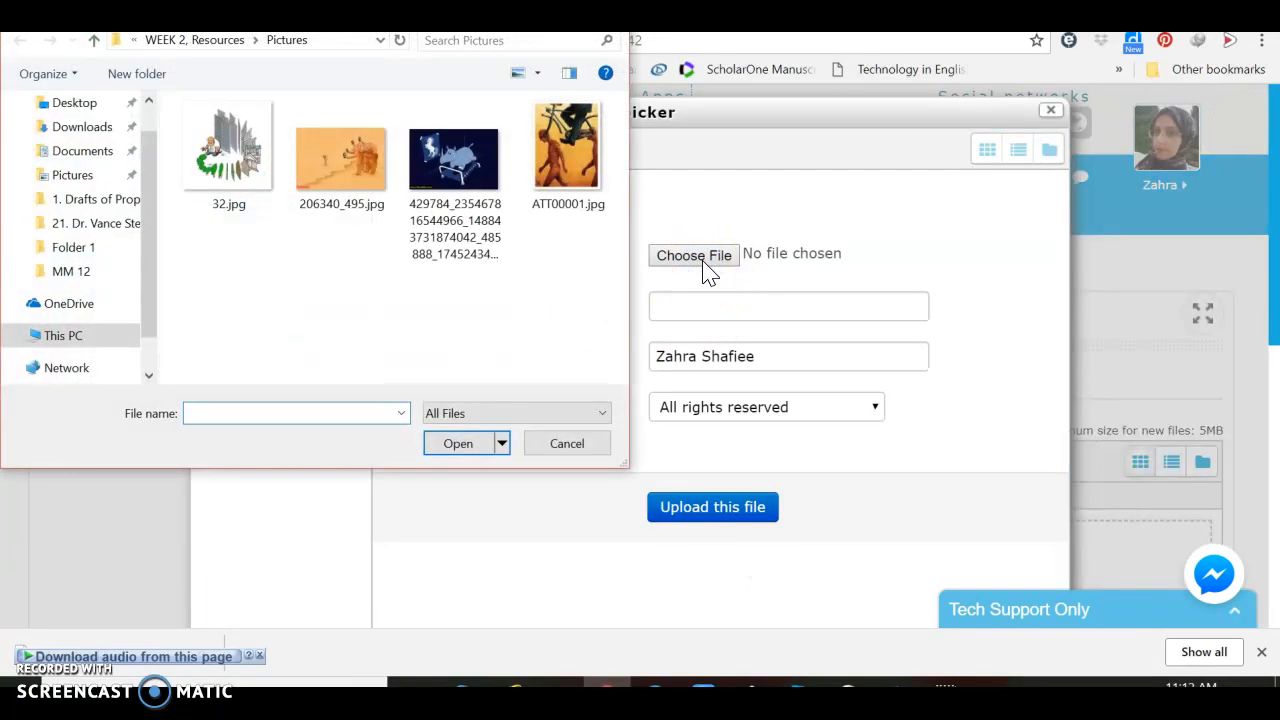
left_click(585, 200)
left_click(474, 447)
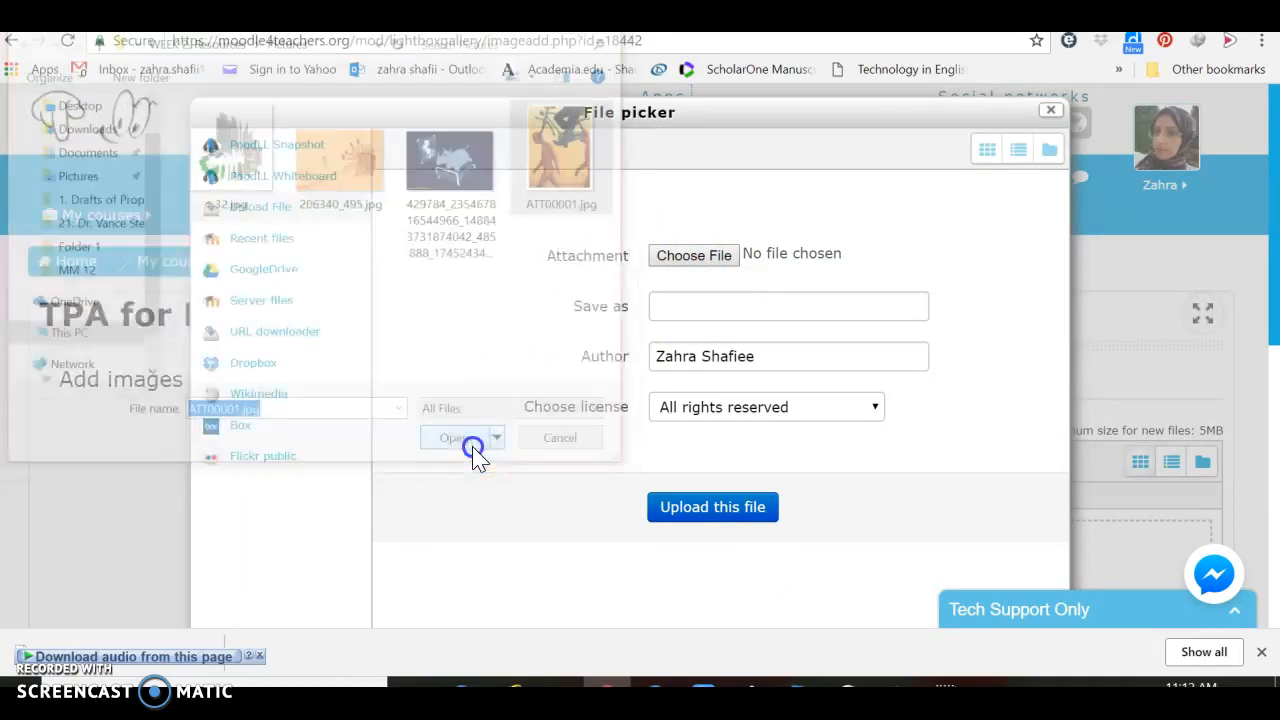
left_click(673, 512)
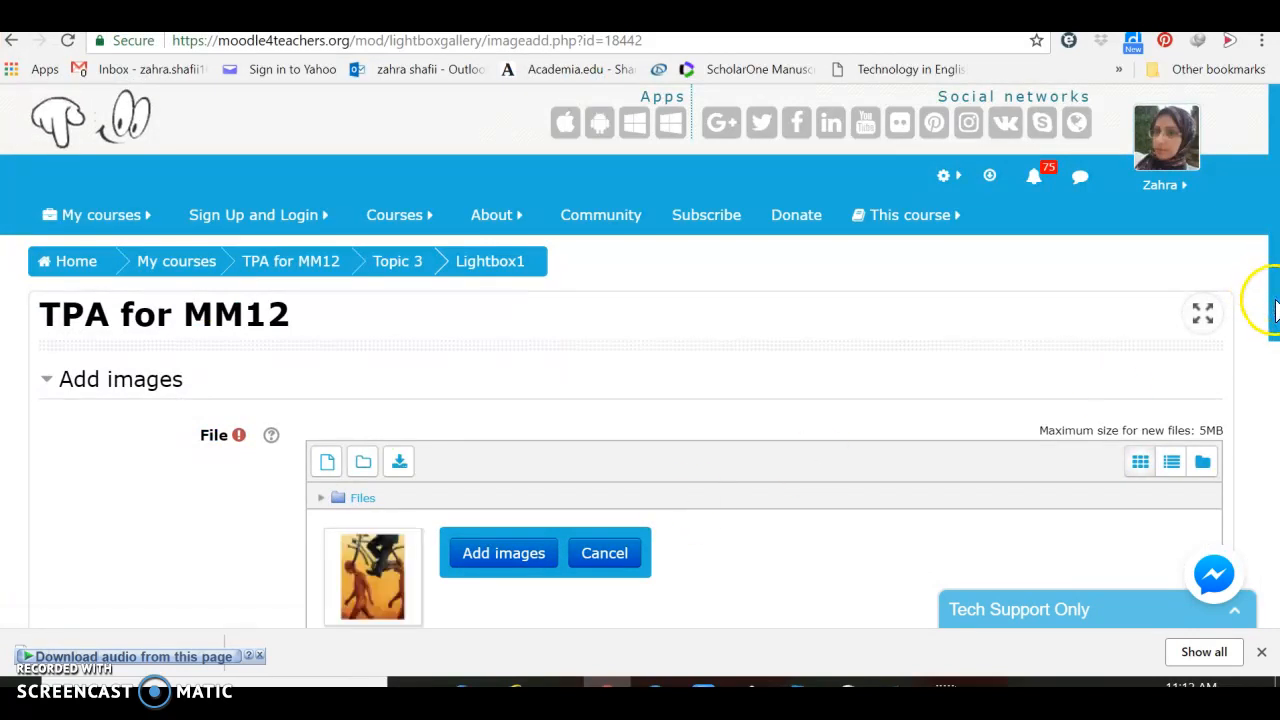
scroll(1276, 310, "down", 2)
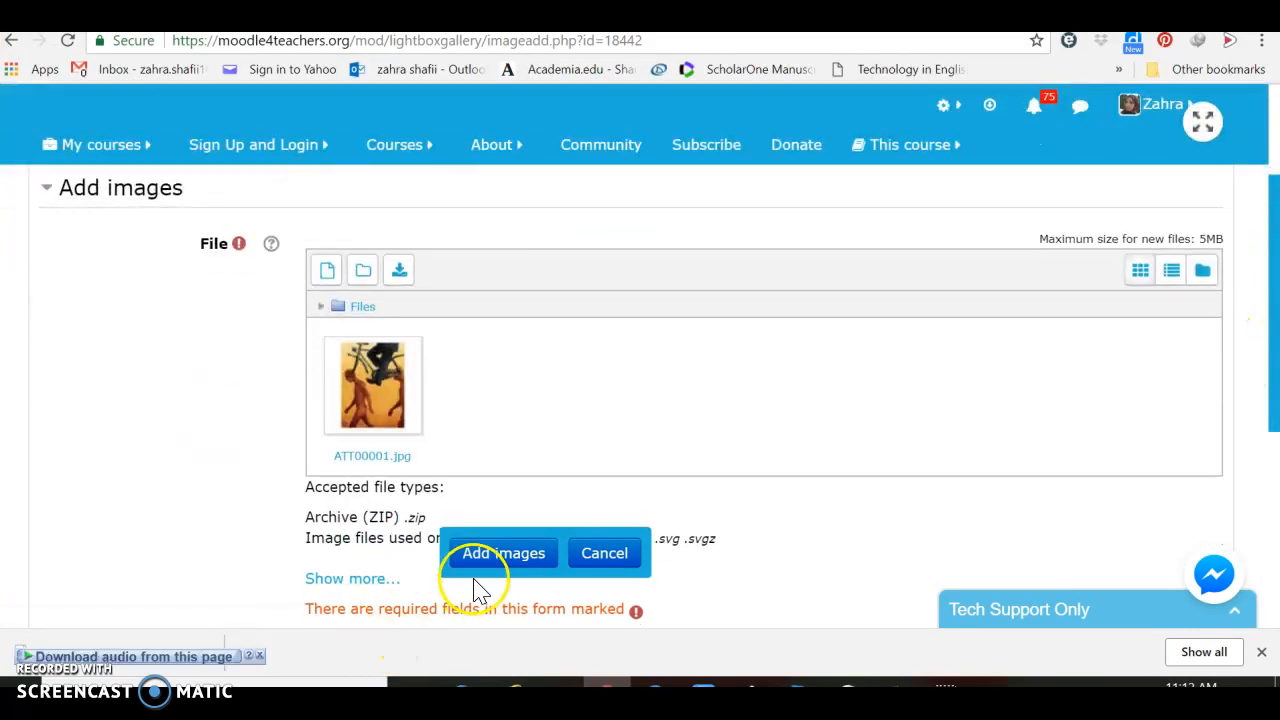
left_click(533, 558)
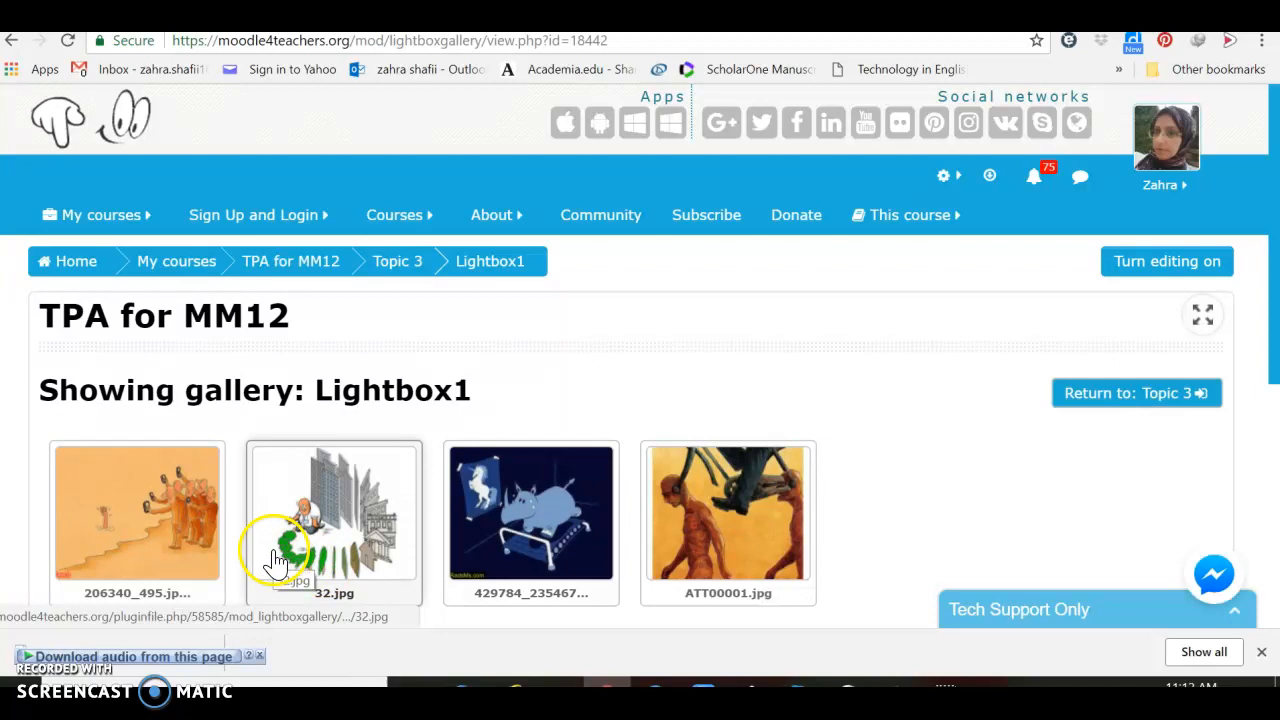
- Return from the Lightbox1 gallery to Topic 3 of the course
scroll(278, 562, "down", 1)
scroll(278, 562, "down", 3)
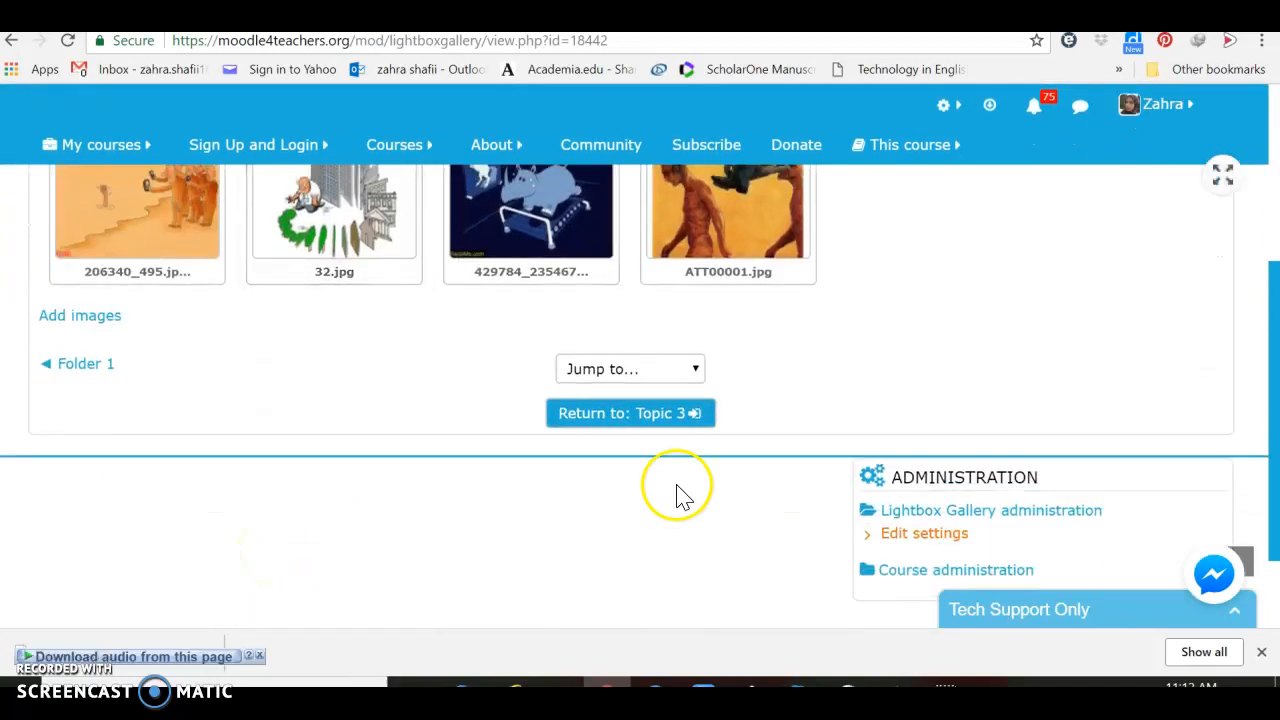
left_click(621, 412)
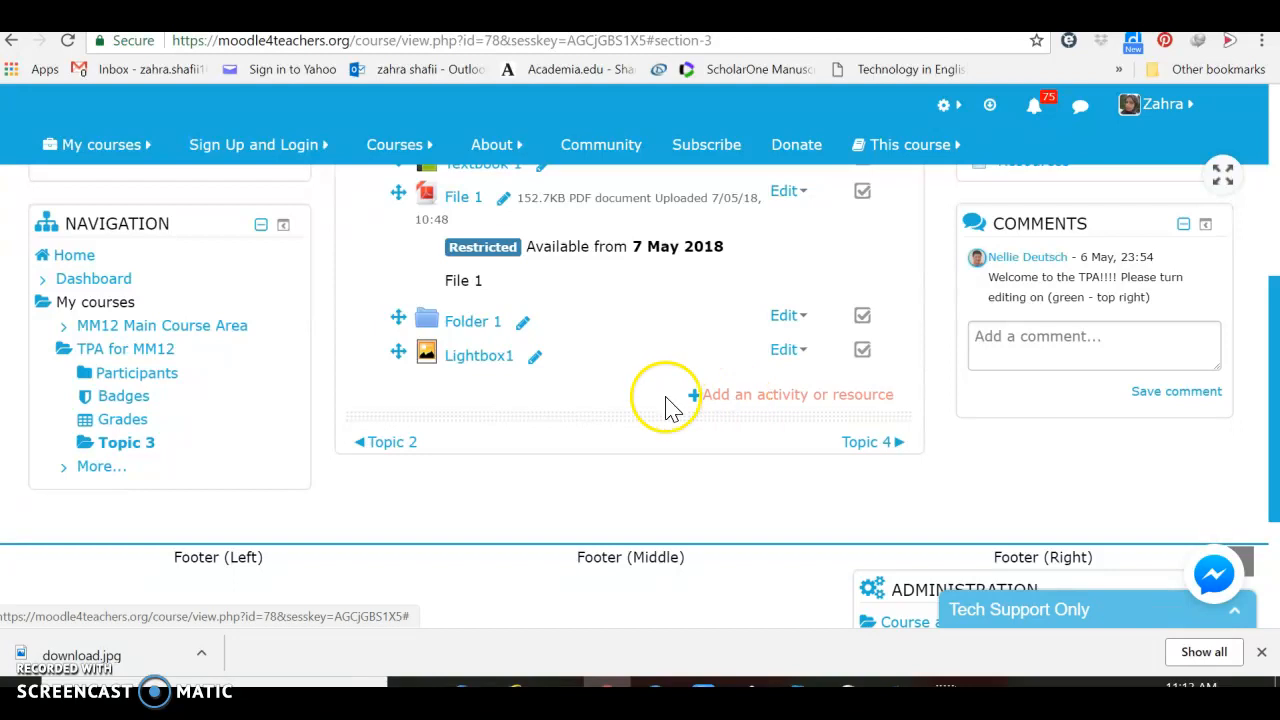
- Open Lightbox1 from Topic 3 to check its pictures, and go back to the topic
left_click(481, 358)
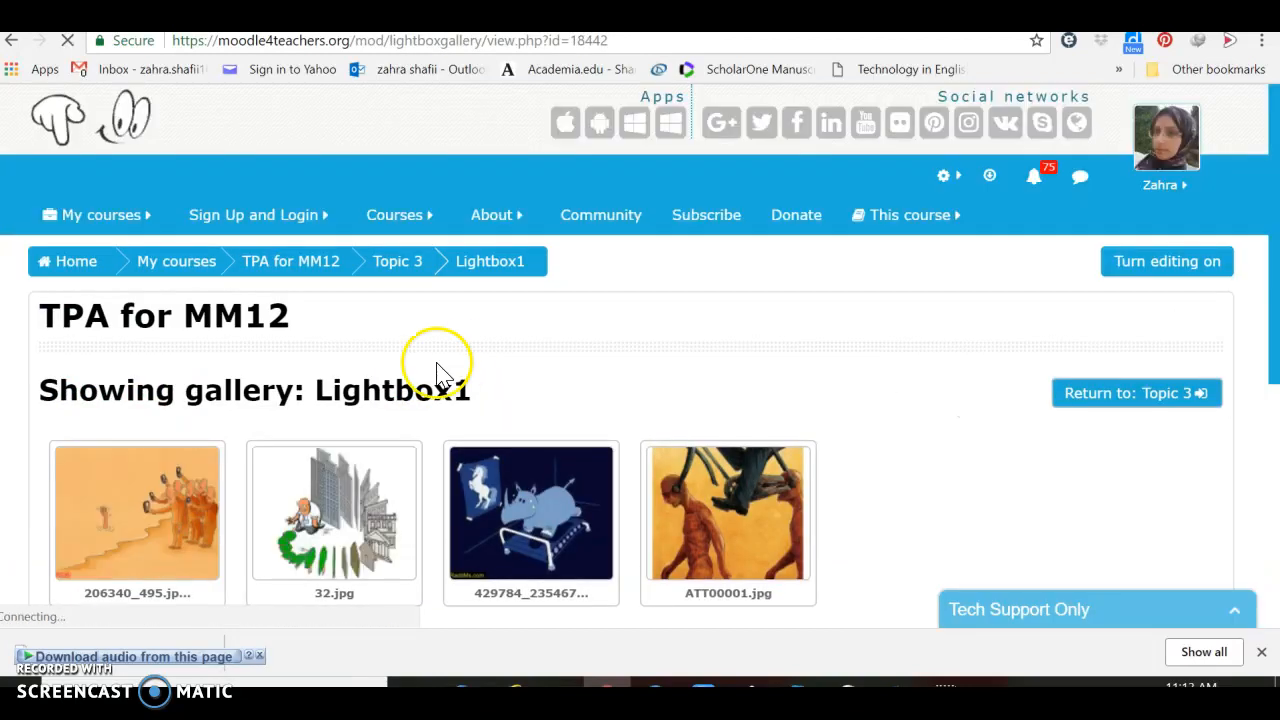
mouse_move(64, 233)
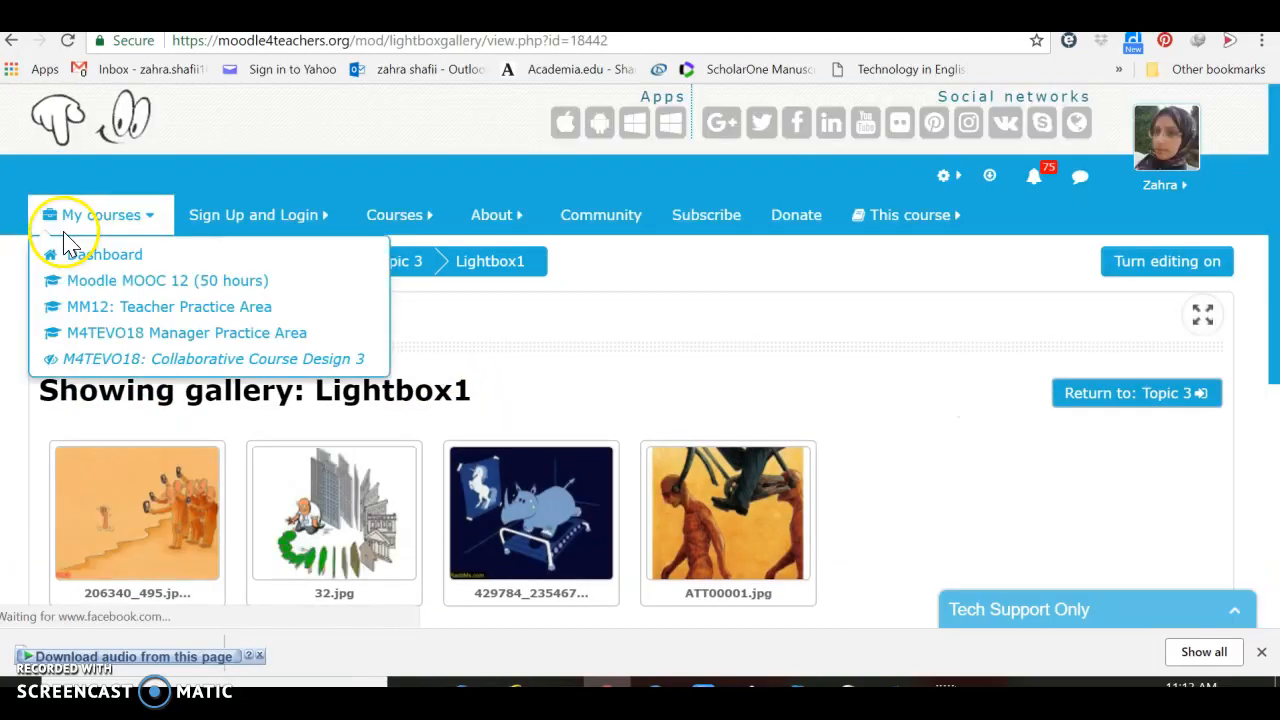
left_click(1190, 398)
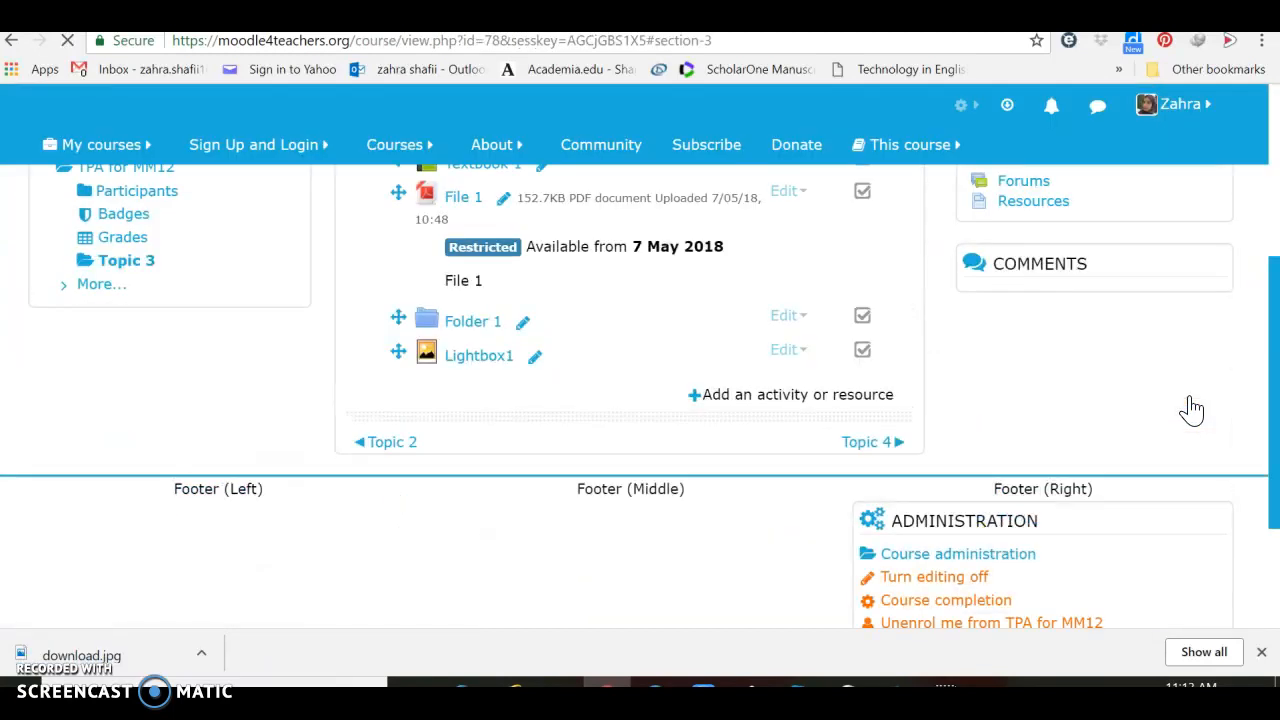
- Start adding a URL resource to Topic 3 and name it "British Council"
left_click(755, 405)
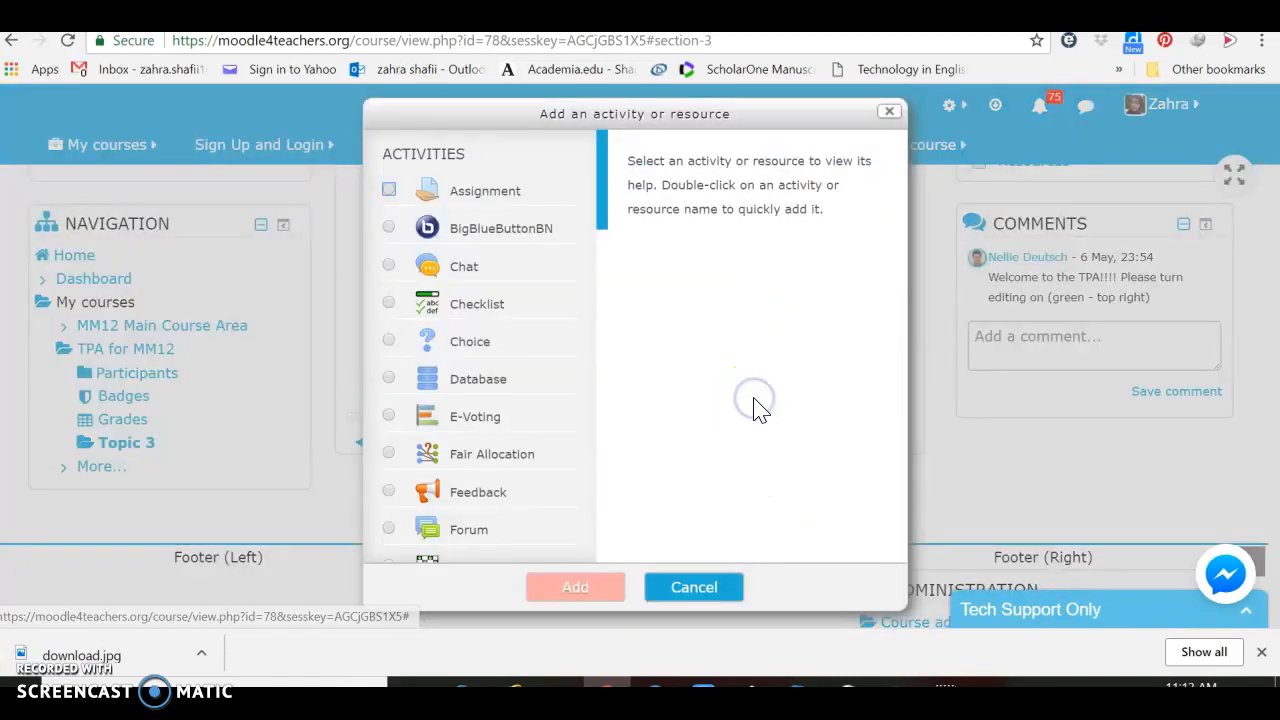
left_click_drag(608, 228, 620, 566)
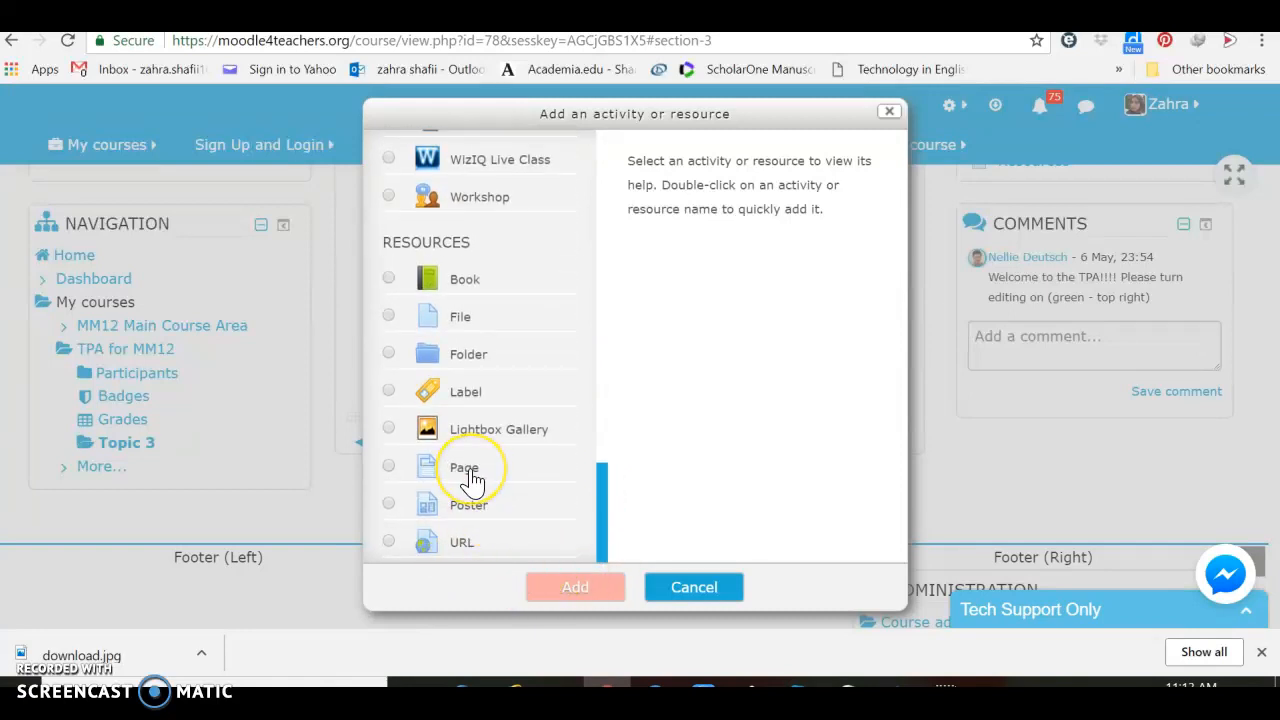
left_click(459, 545)
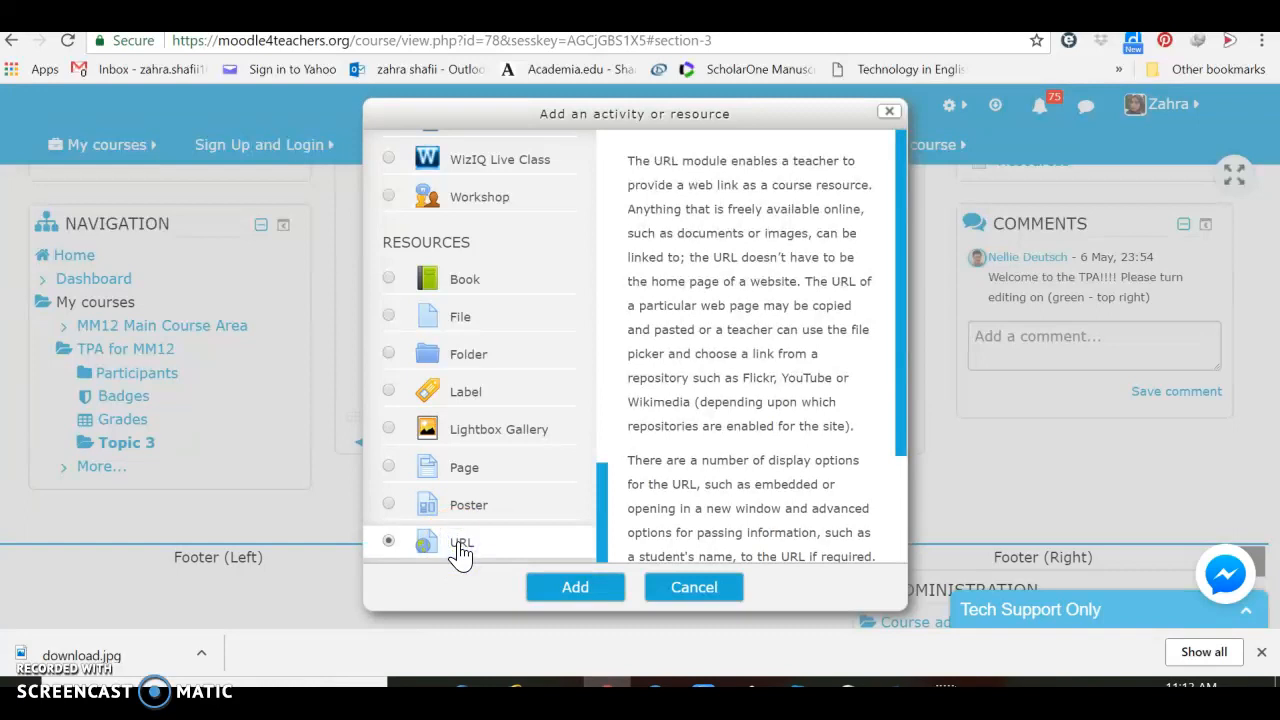
left_click(566, 592)
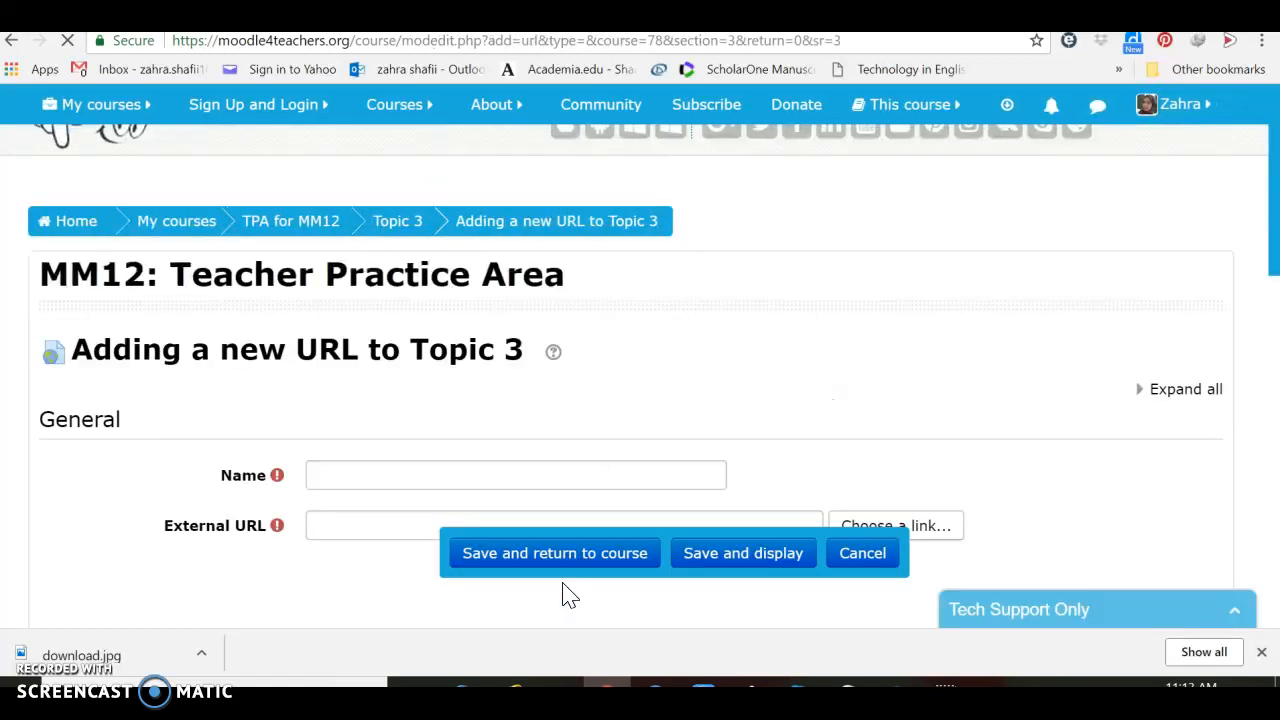
left_click(414, 477)
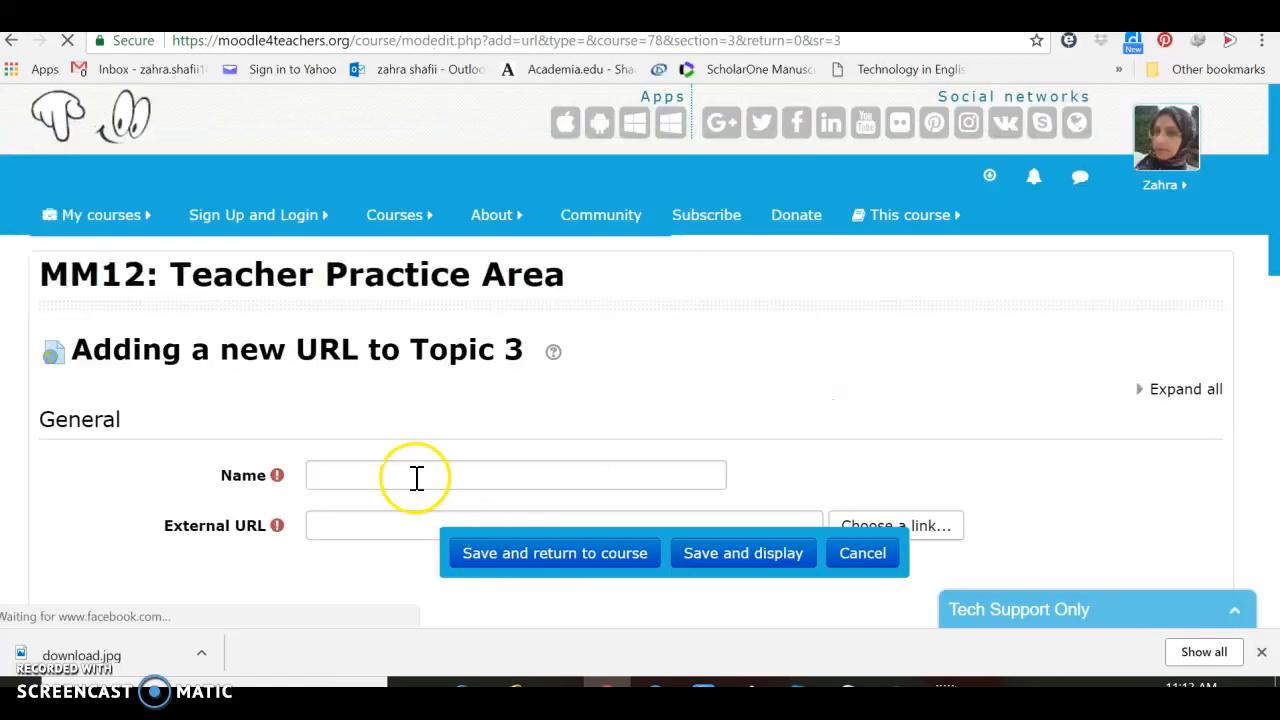
type("British Council")
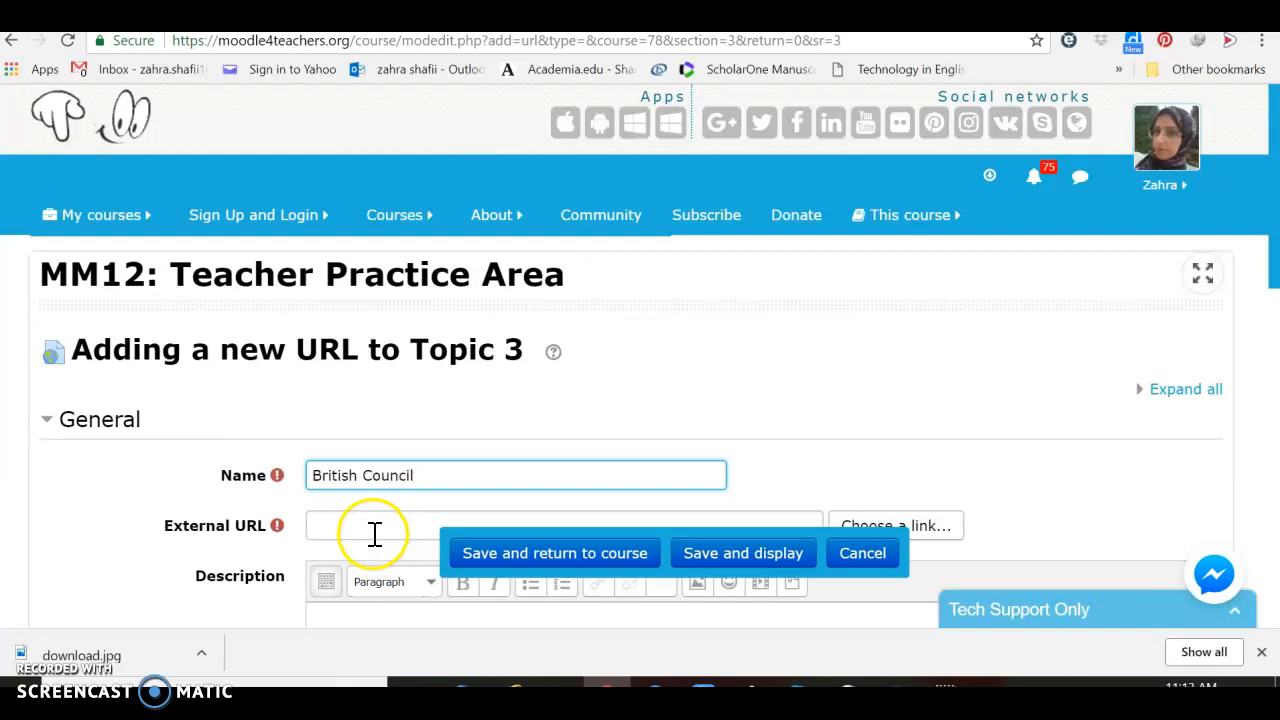
left_click(905, 18)
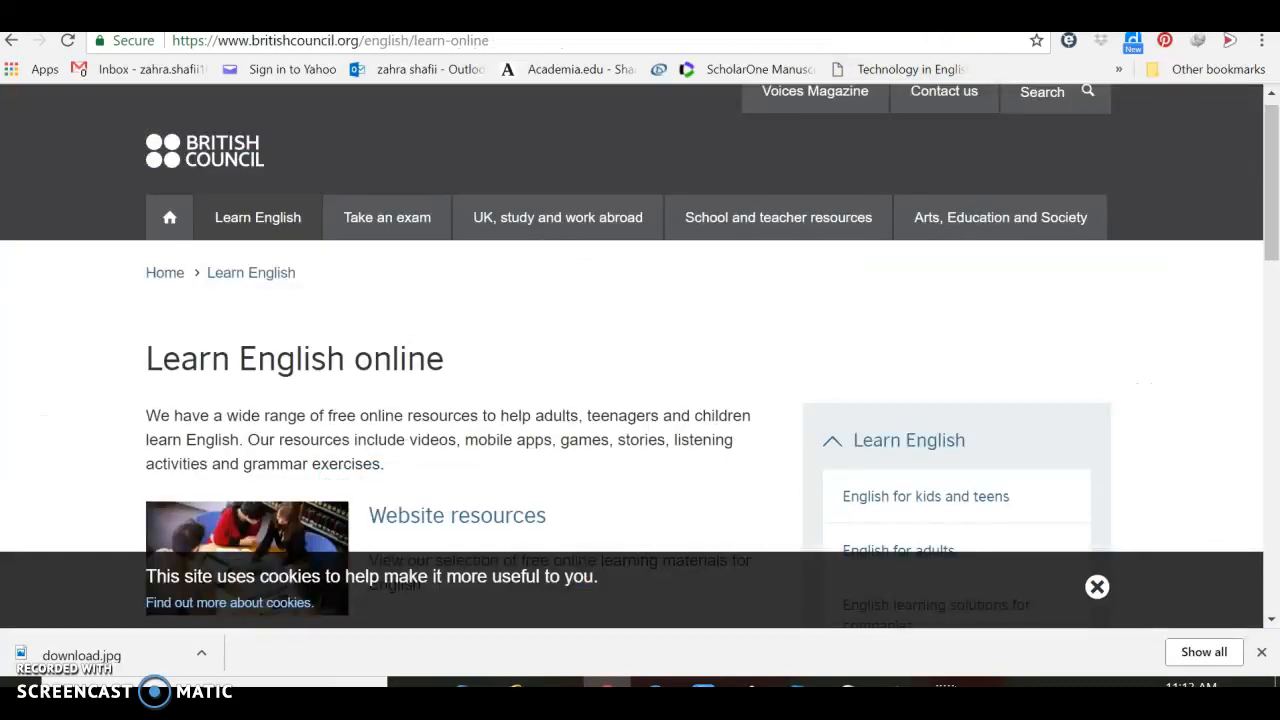
left_click(298, 43)
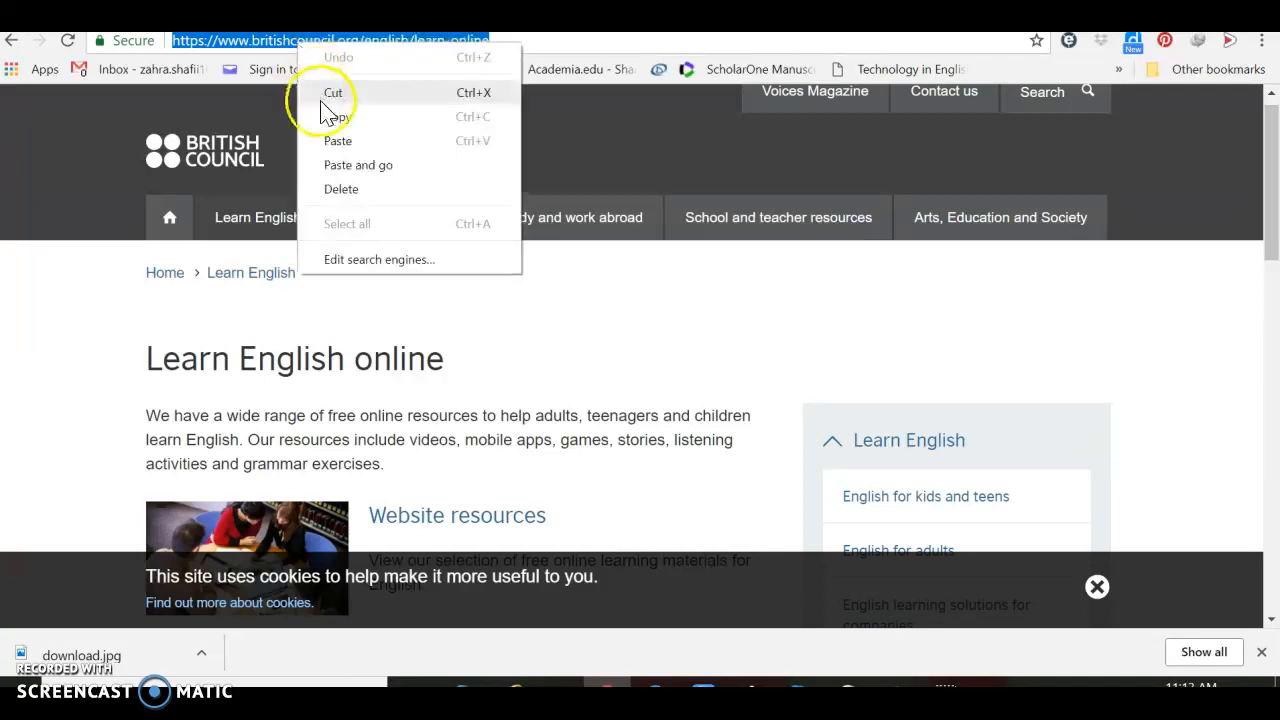
left_click(336, 120)
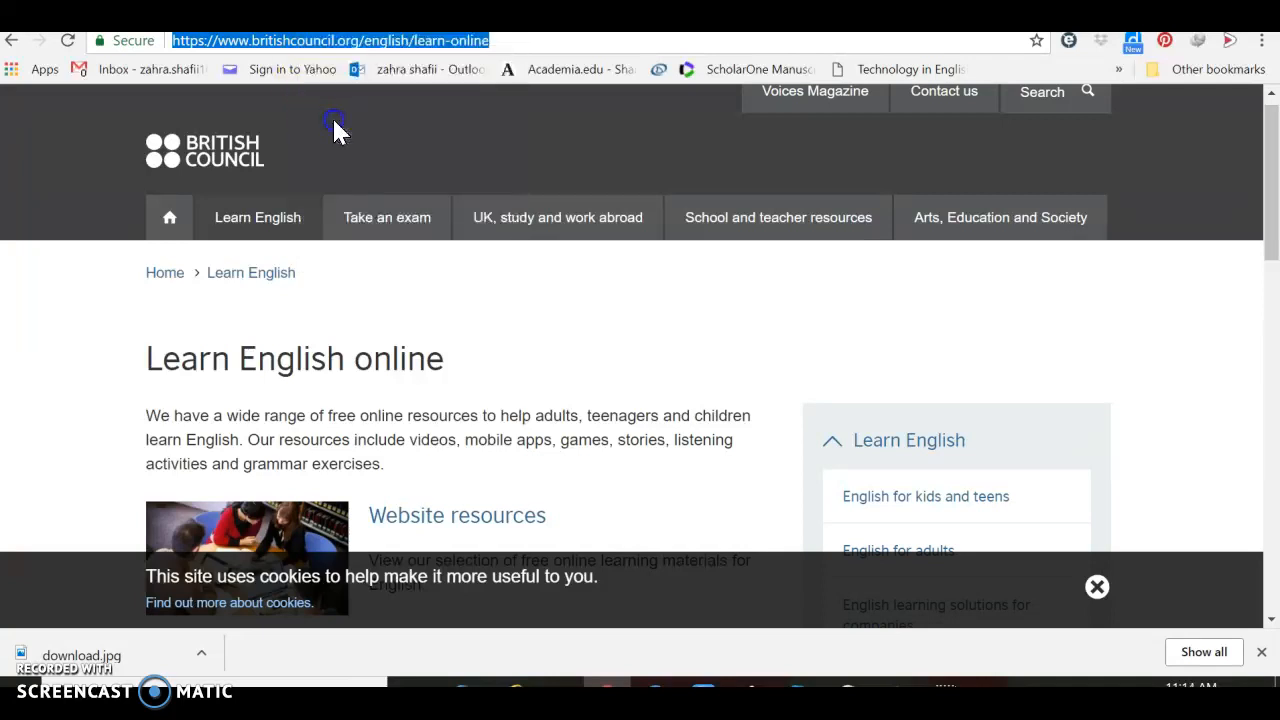
left_click(234, 22)
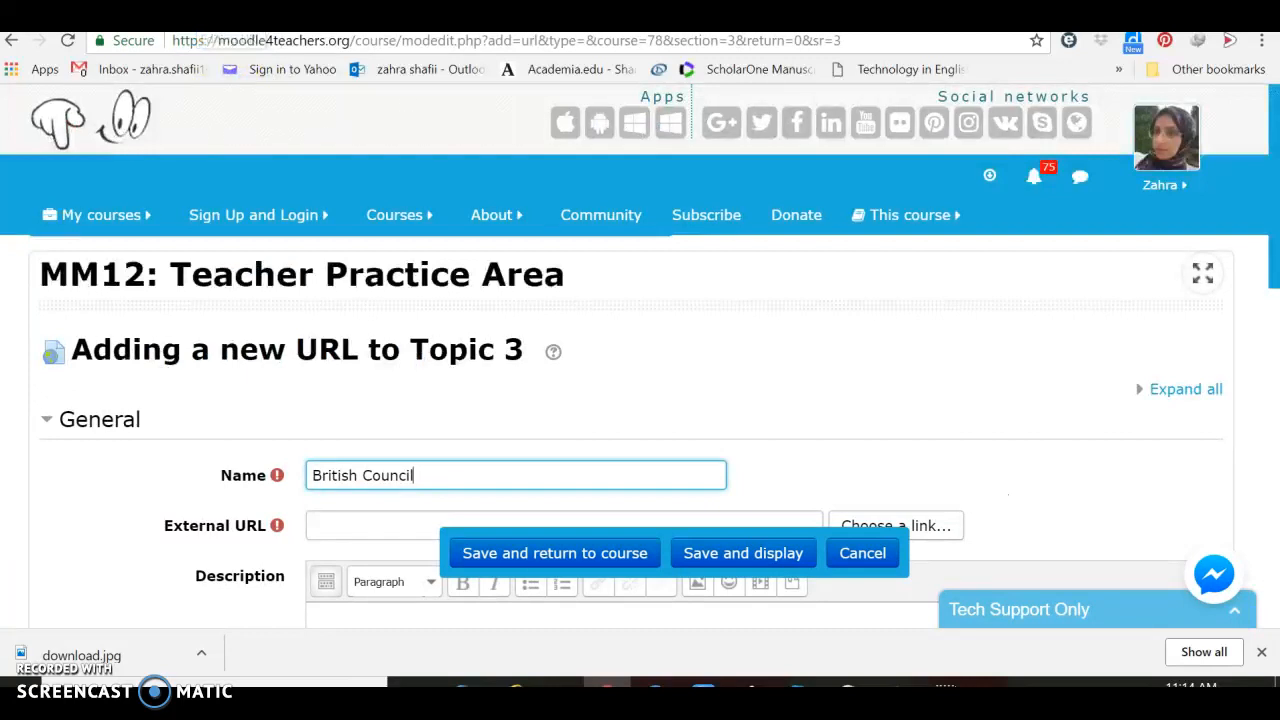
left_click(346, 526)
right_click(346, 526)
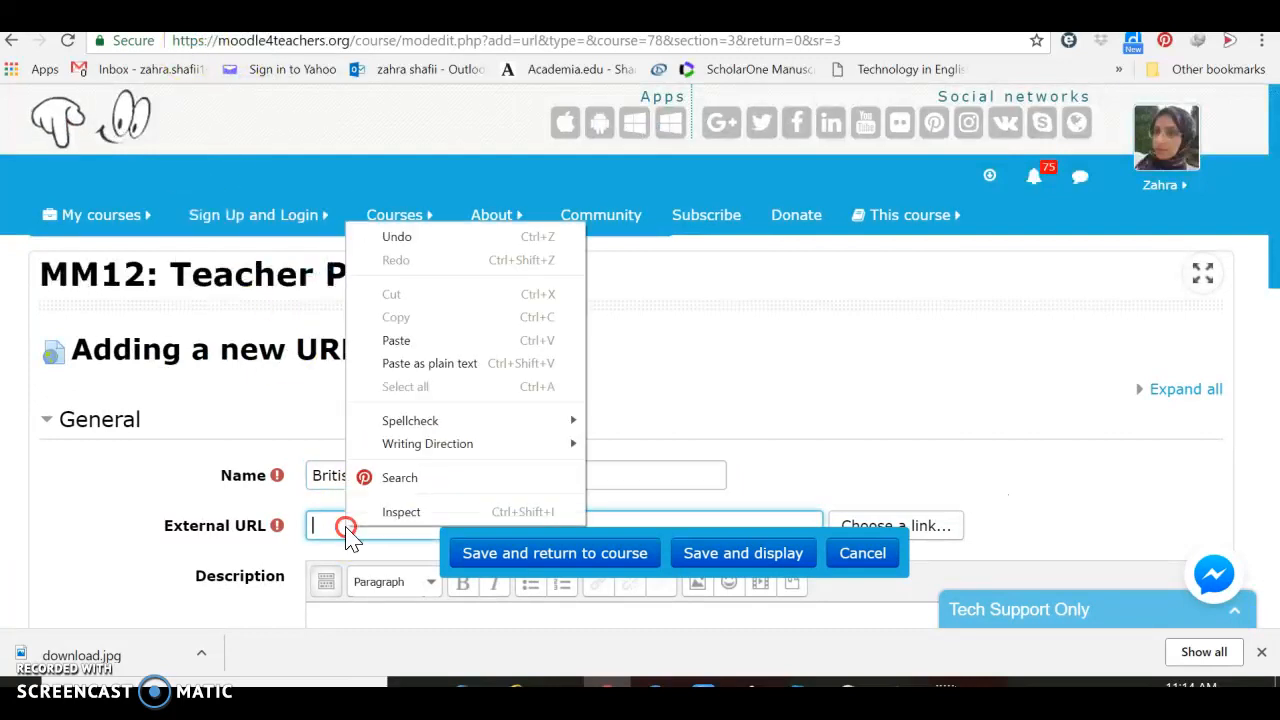
left_click(403, 343)
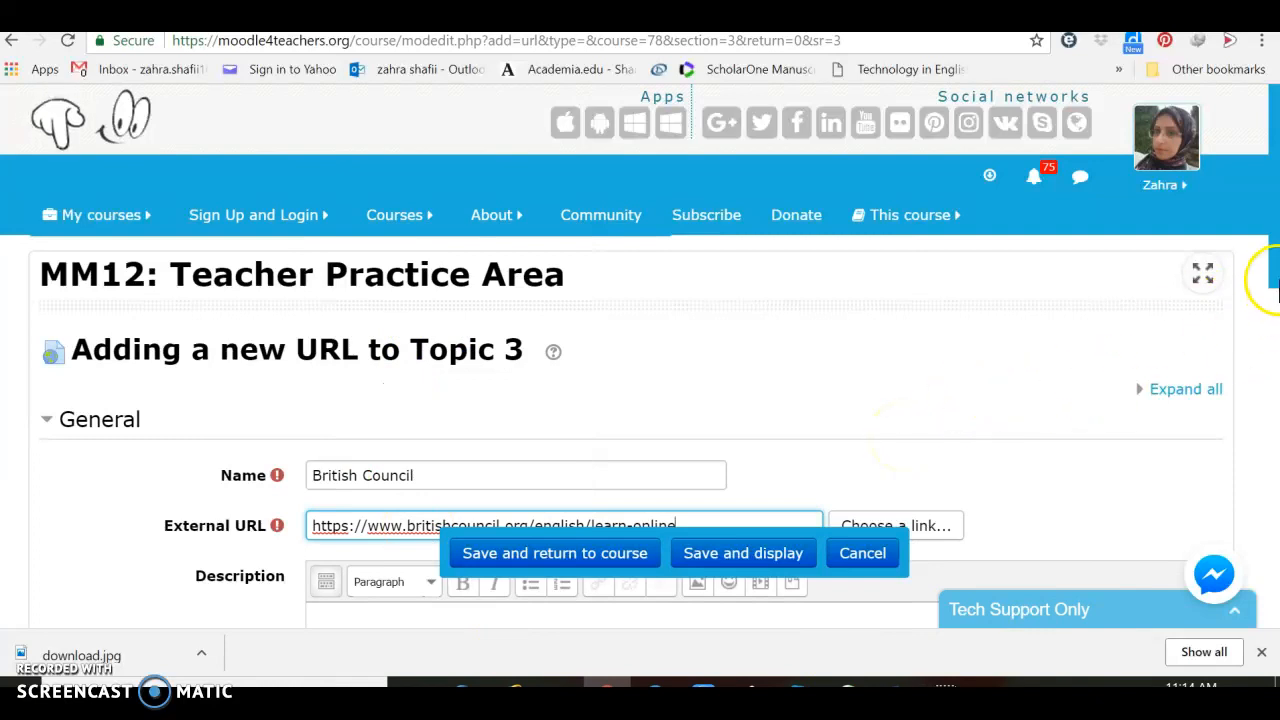
left_click_drag(1273, 287, 1274, 540)
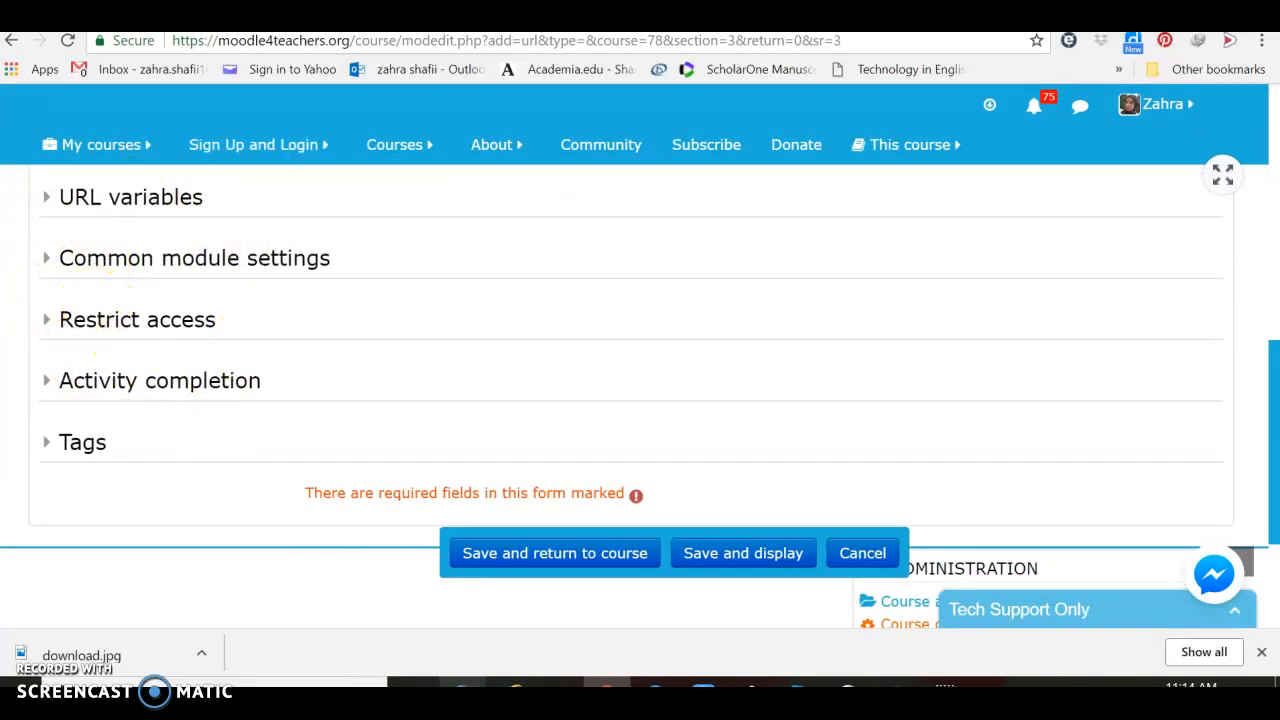
left_click(543, 572)
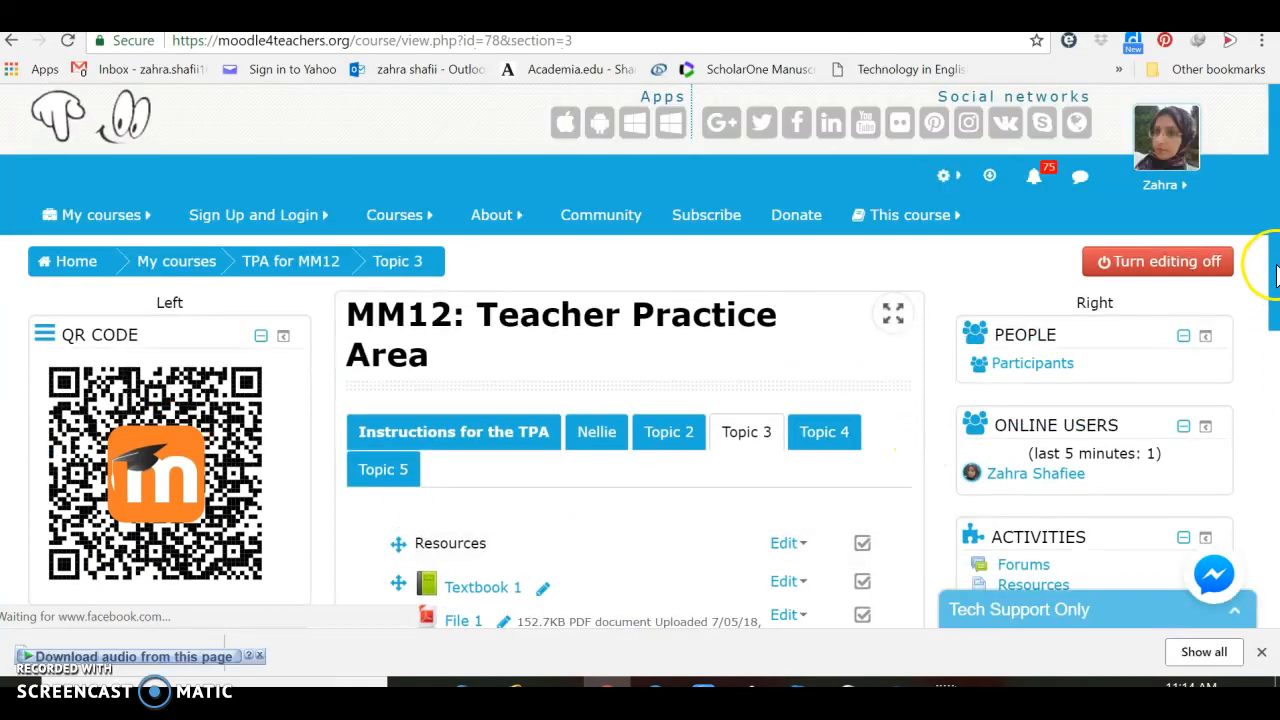
- Open the British Council link in Topic 3 to check the page it leads to
right_click(1276, 360)
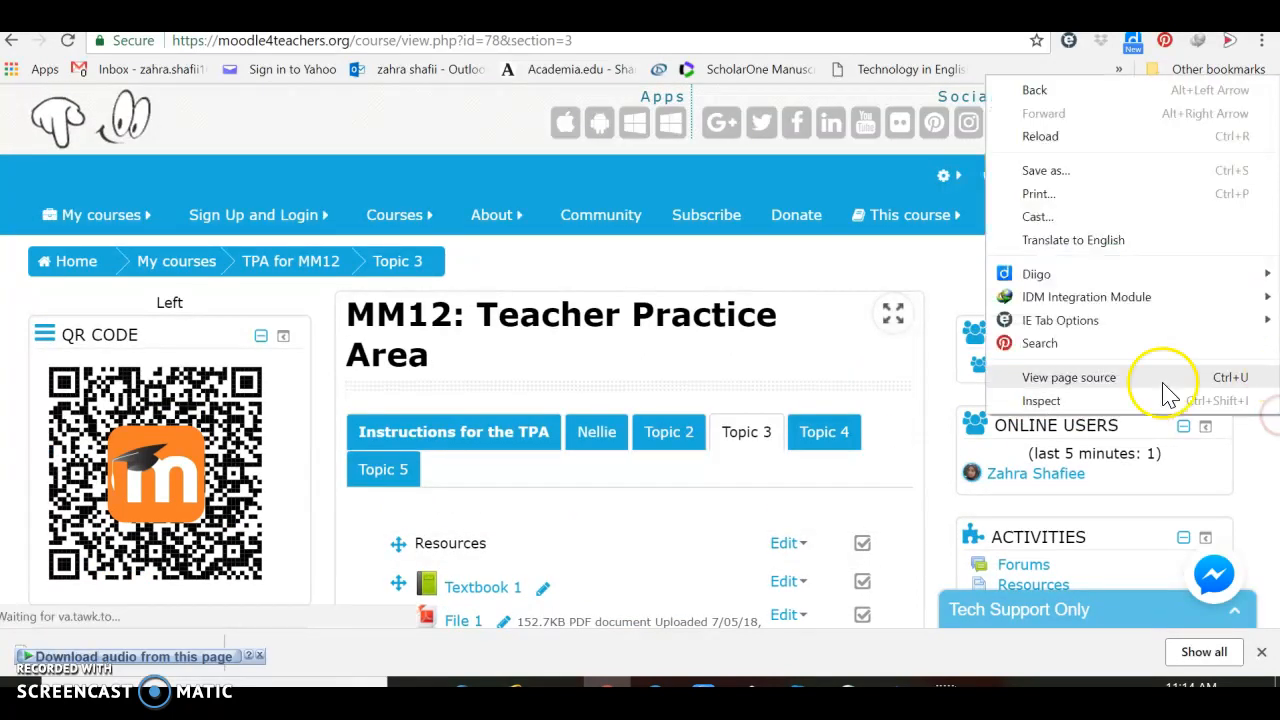
scroll(1270, 467, "down", 5)
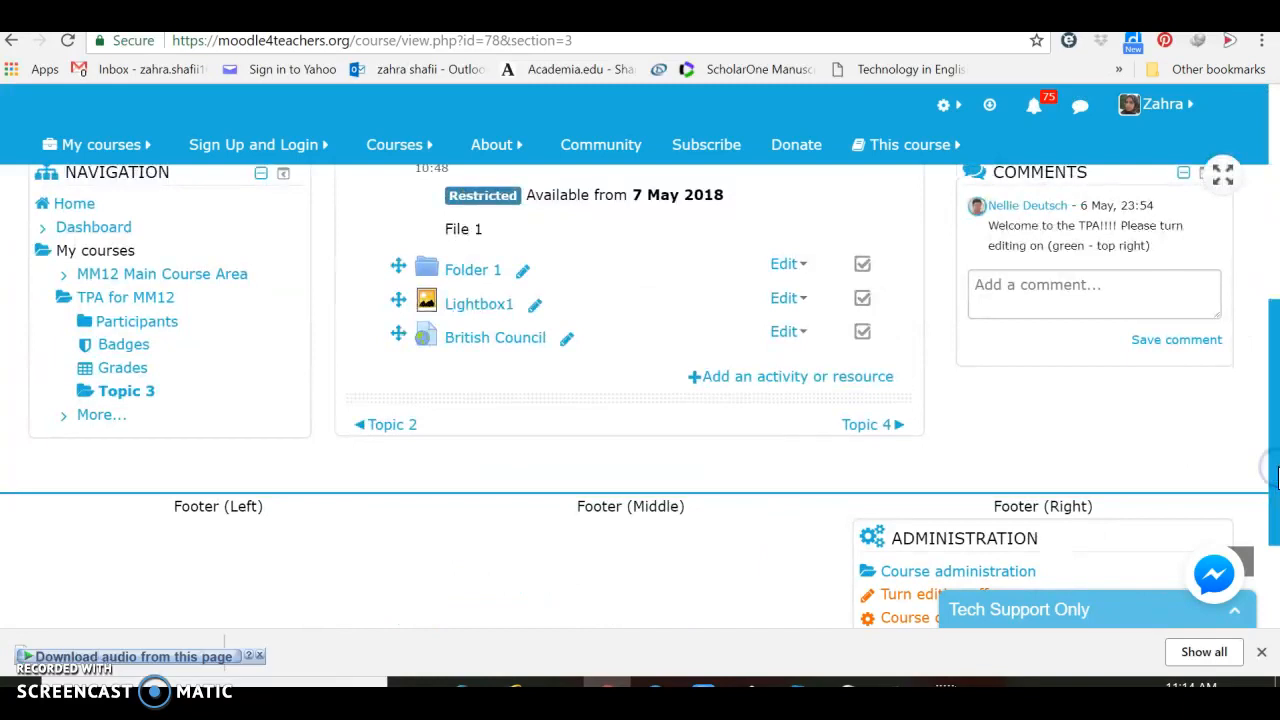
left_click(496, 340)
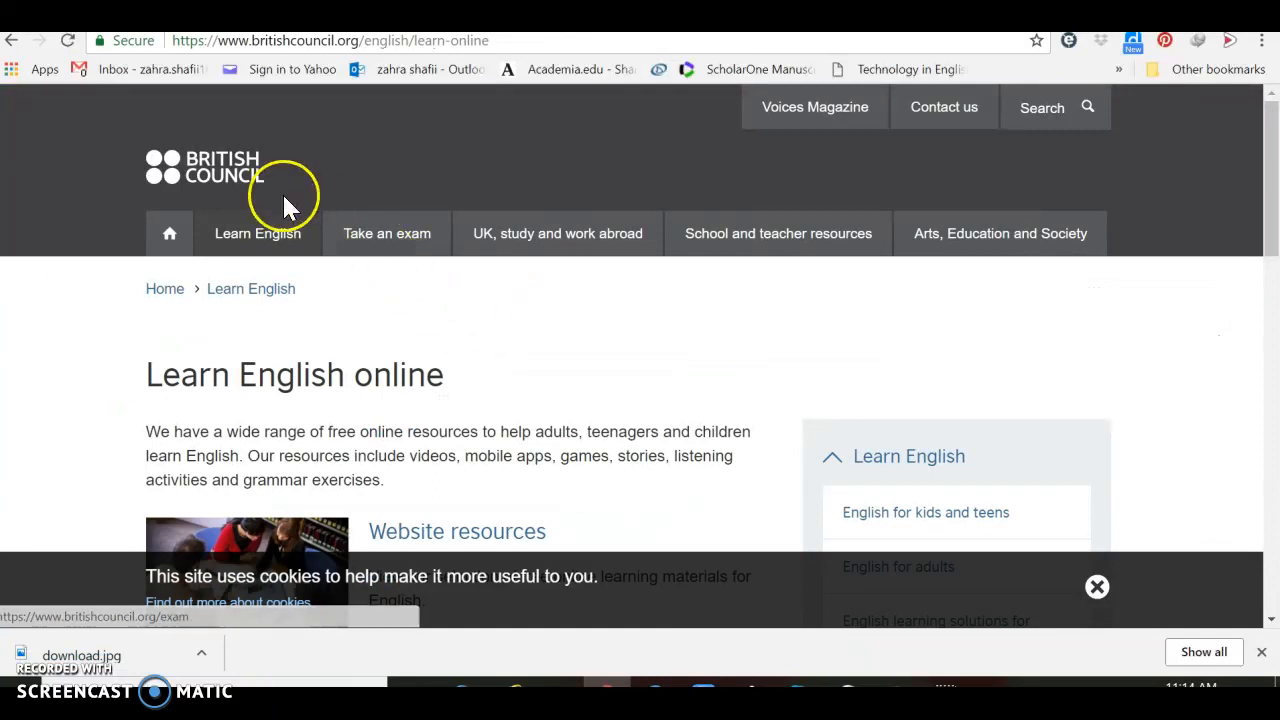
- Go back to Topic 3 of the course and start adding another URL resource
left_click(10, 42)
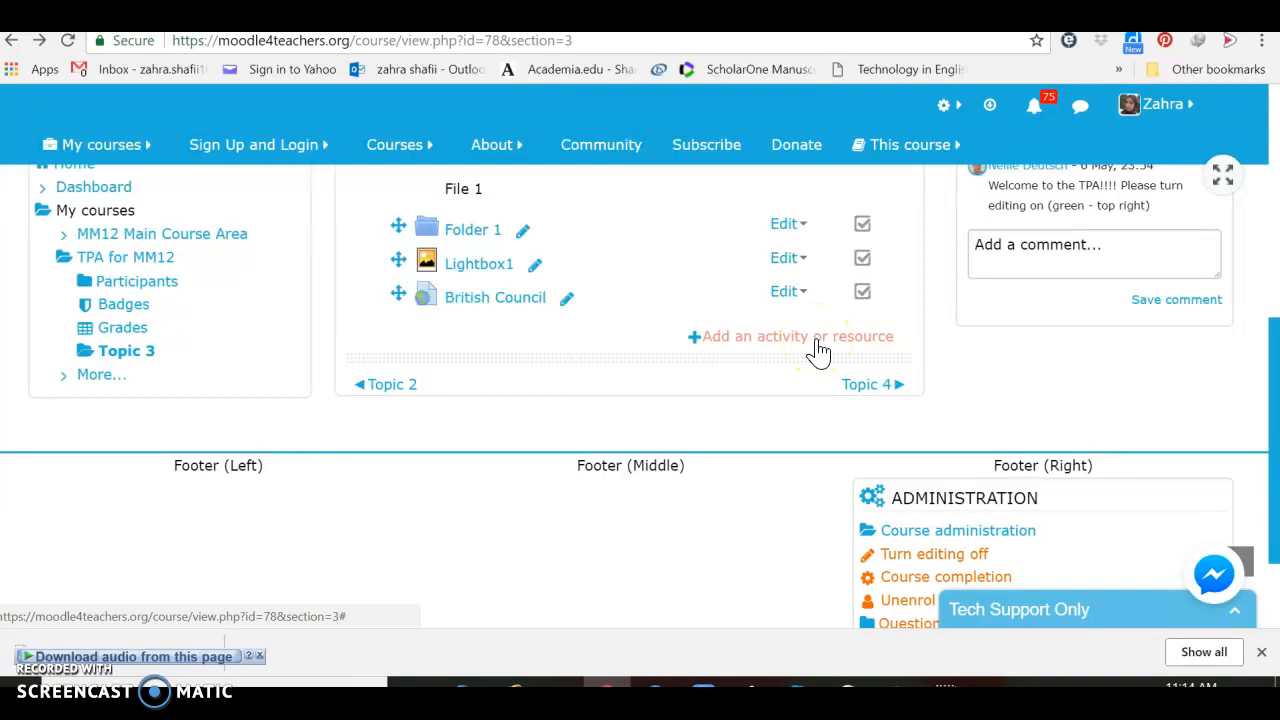
left_click(765, 342)
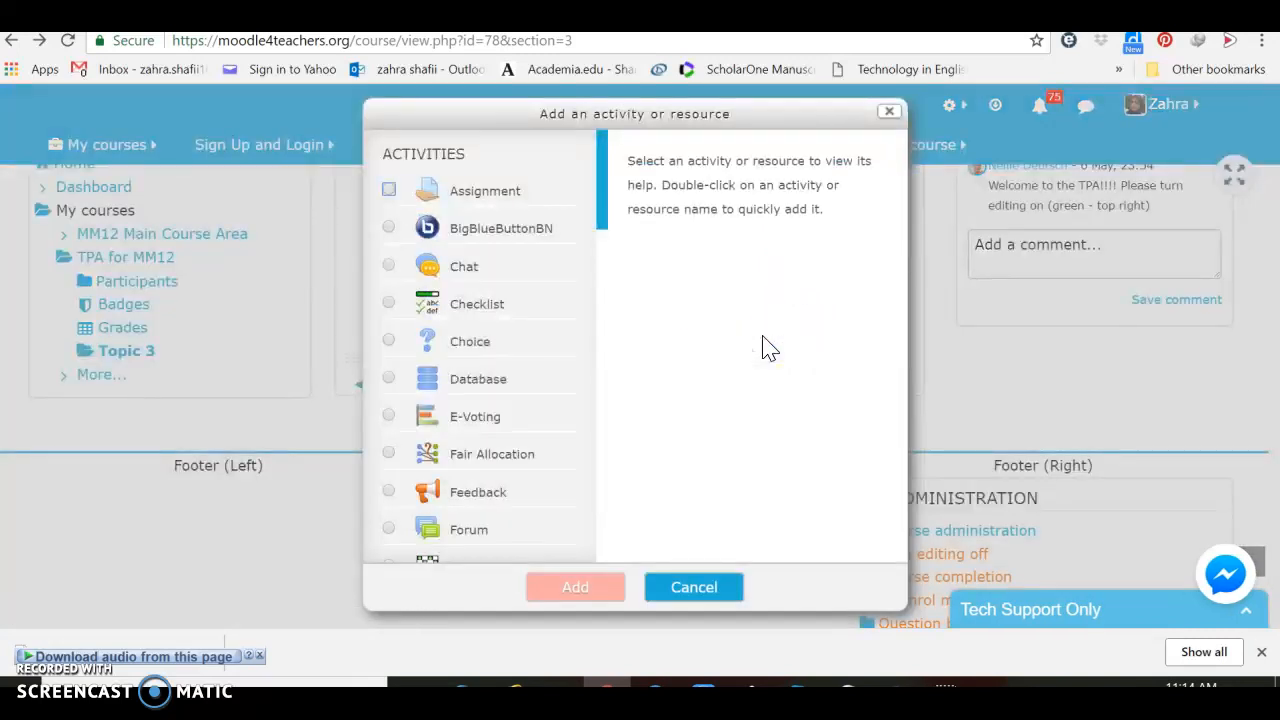
left_click_drag(603, 213, 601, 555)
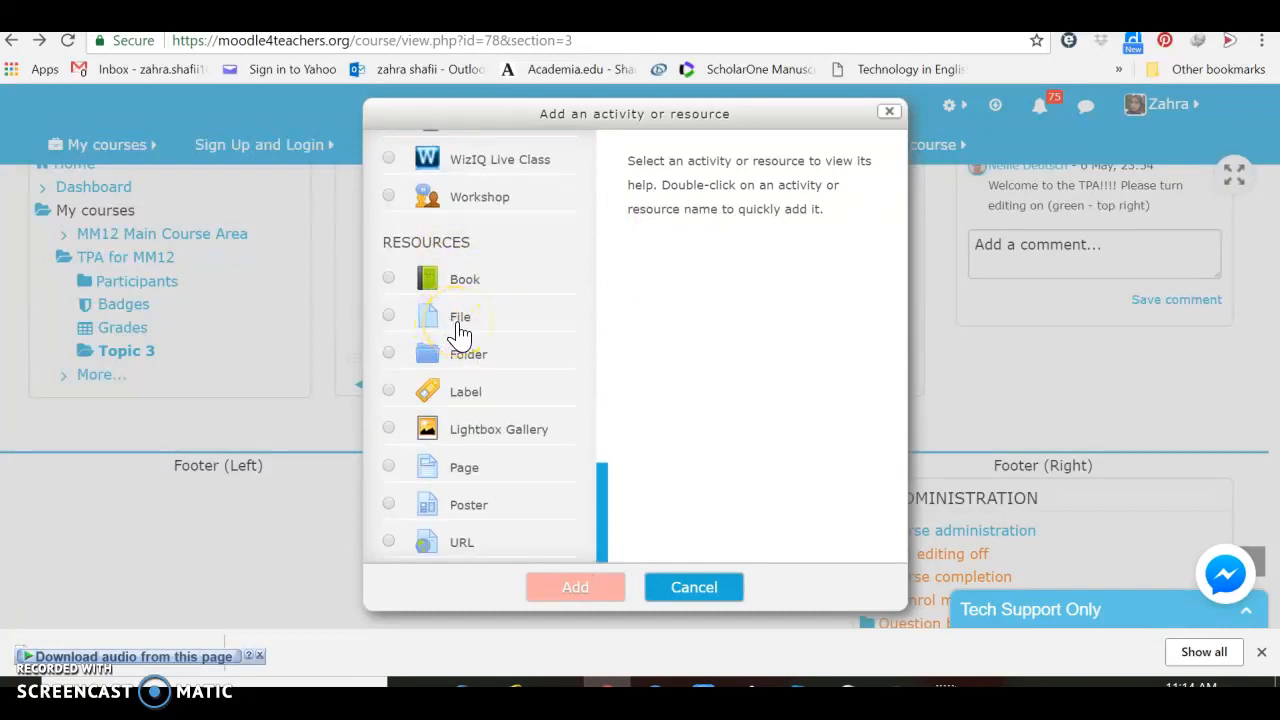
left_click(463, 544)
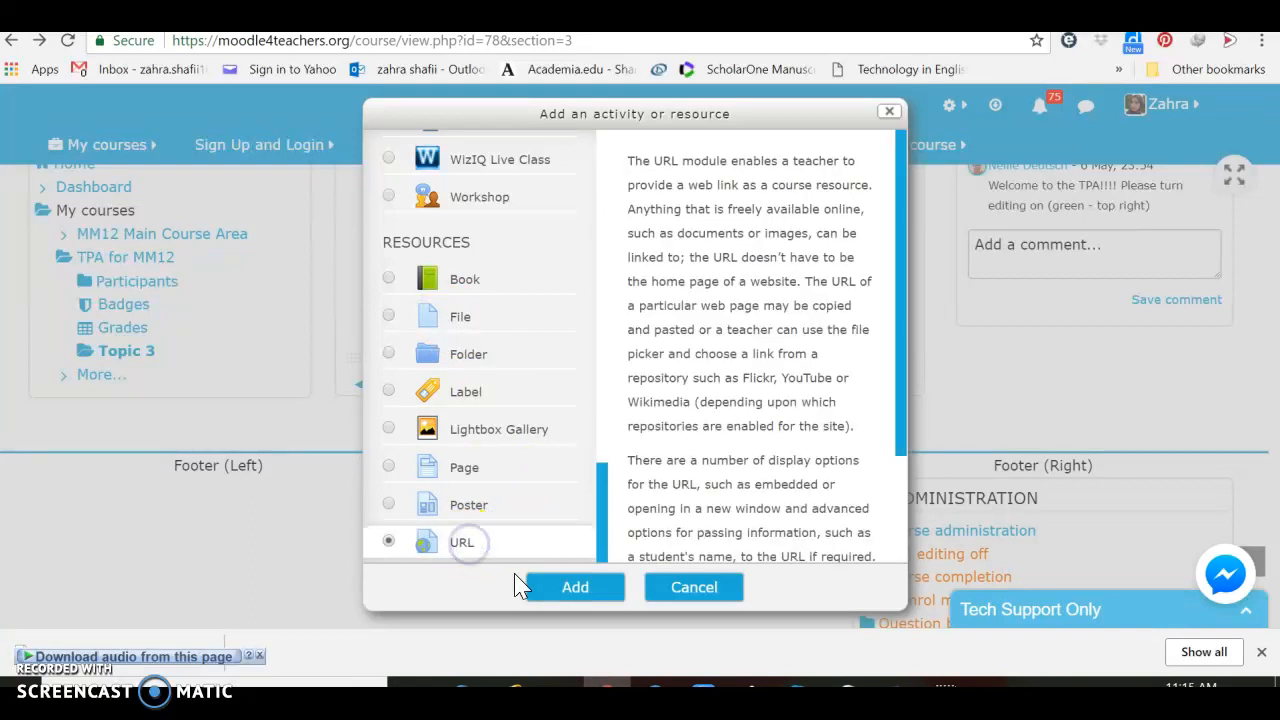
left_click(568, 594)
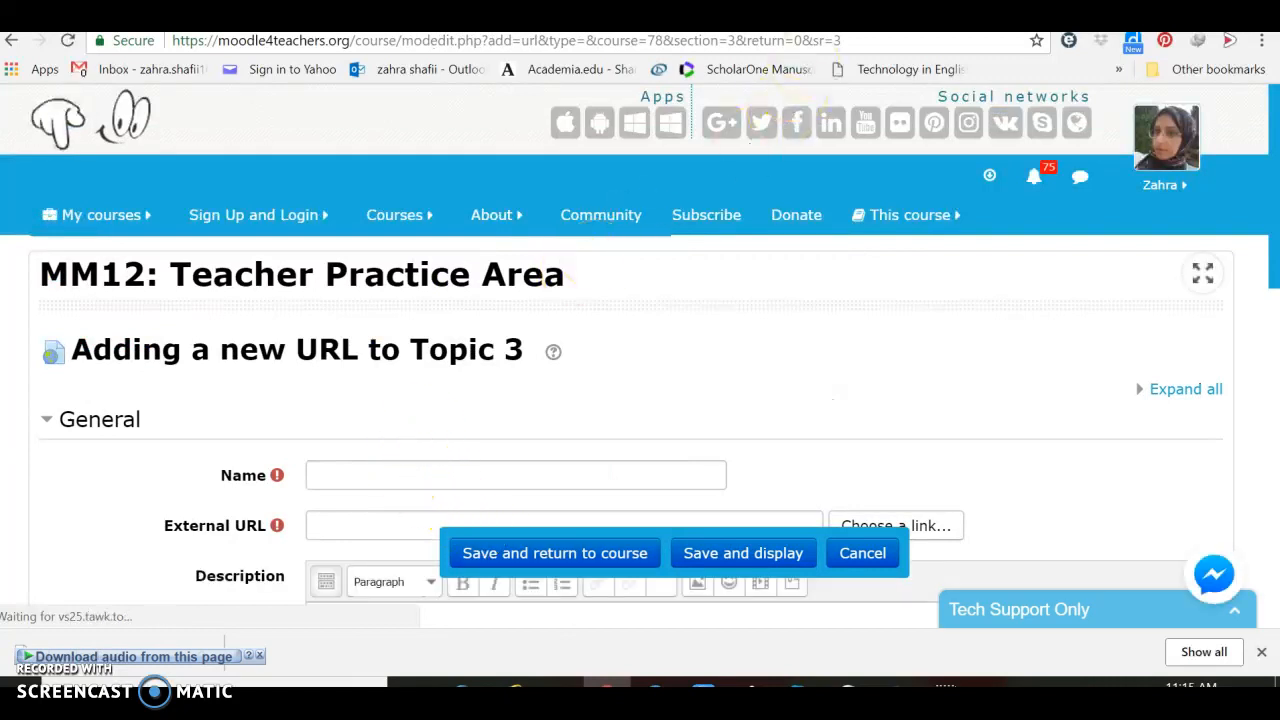
- Open "When to Use the Present Perfect Tense | With example sentences" from the Google video results, pause it, and copy its share link
left_click(764, 20)
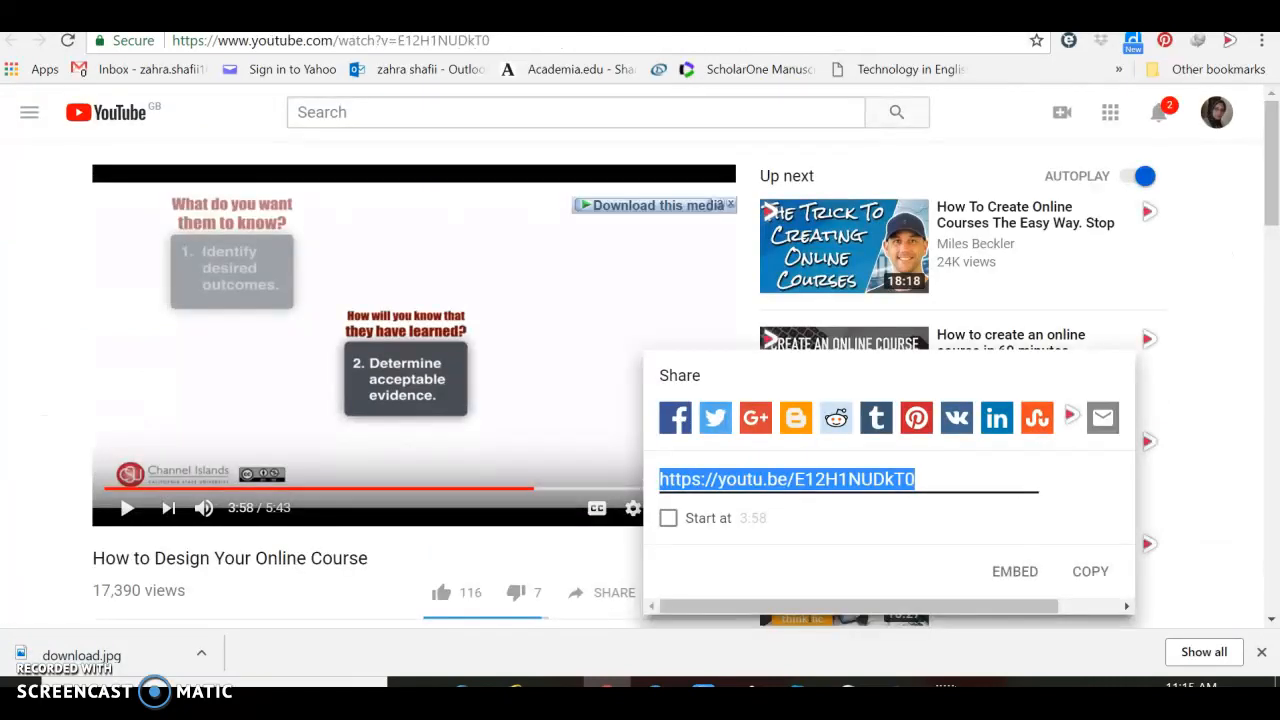
left_click(900, 20)
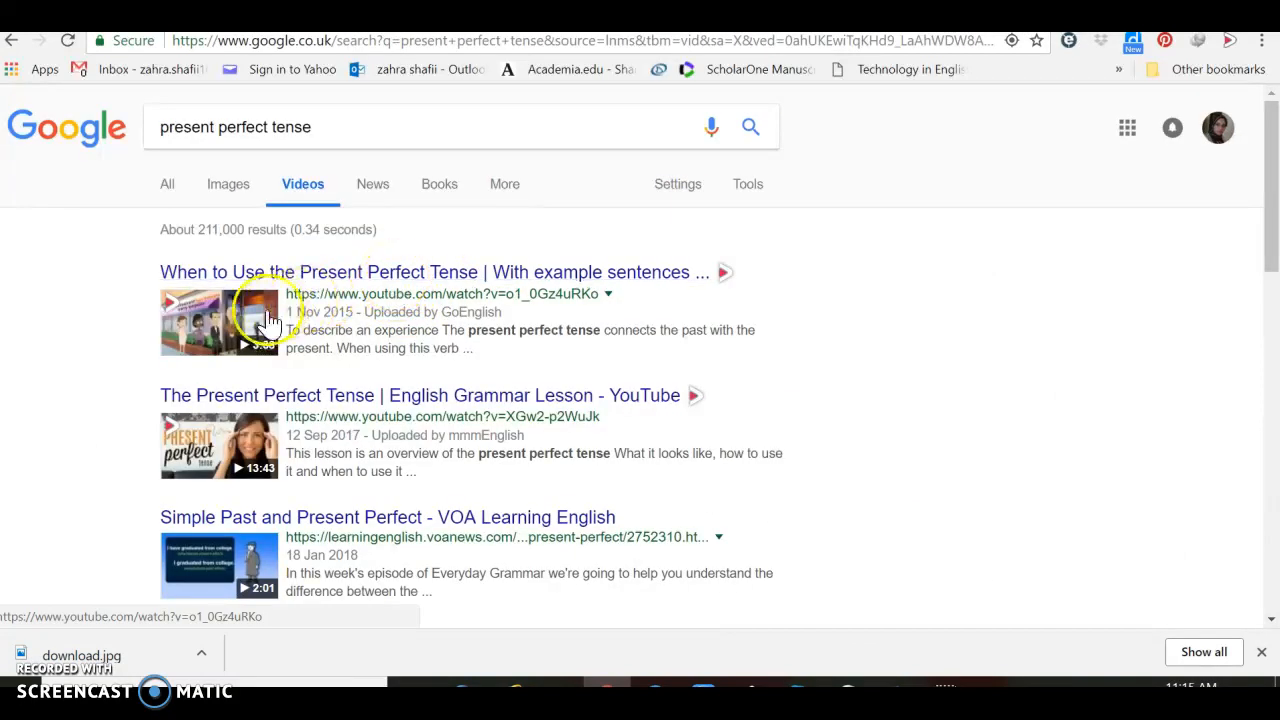
left_click(220, 330)
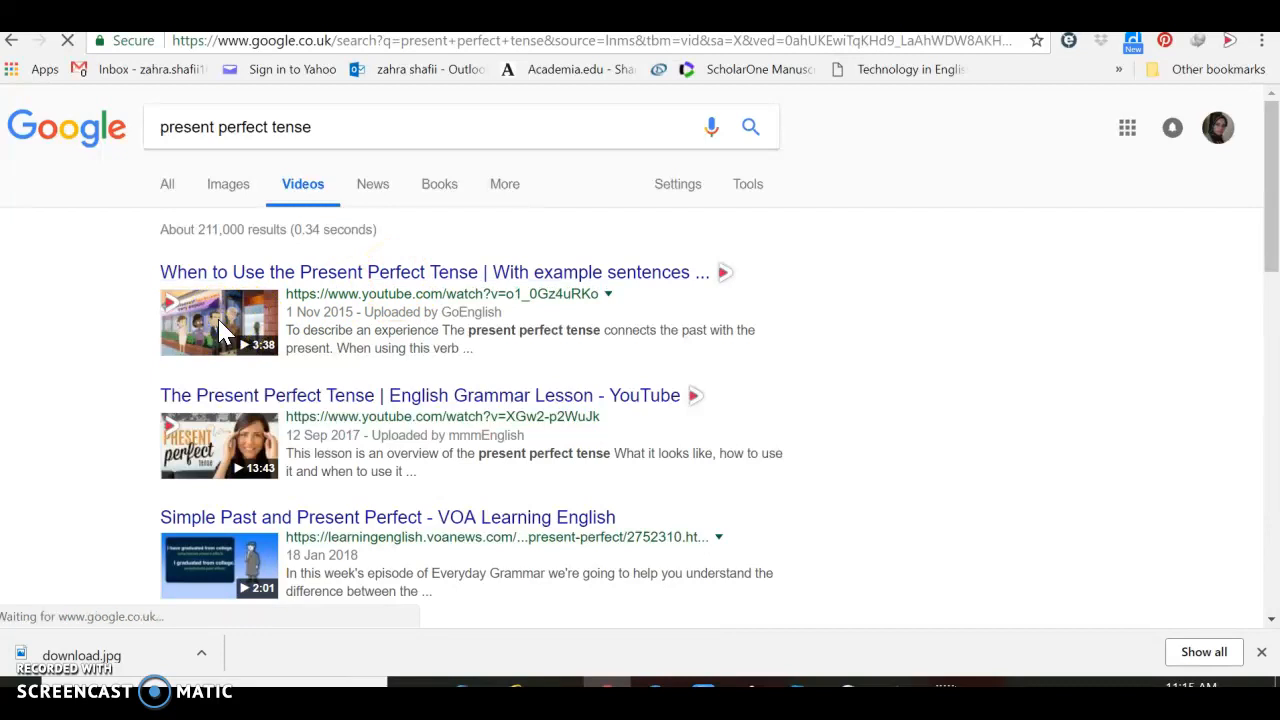
left_click(126, 510)
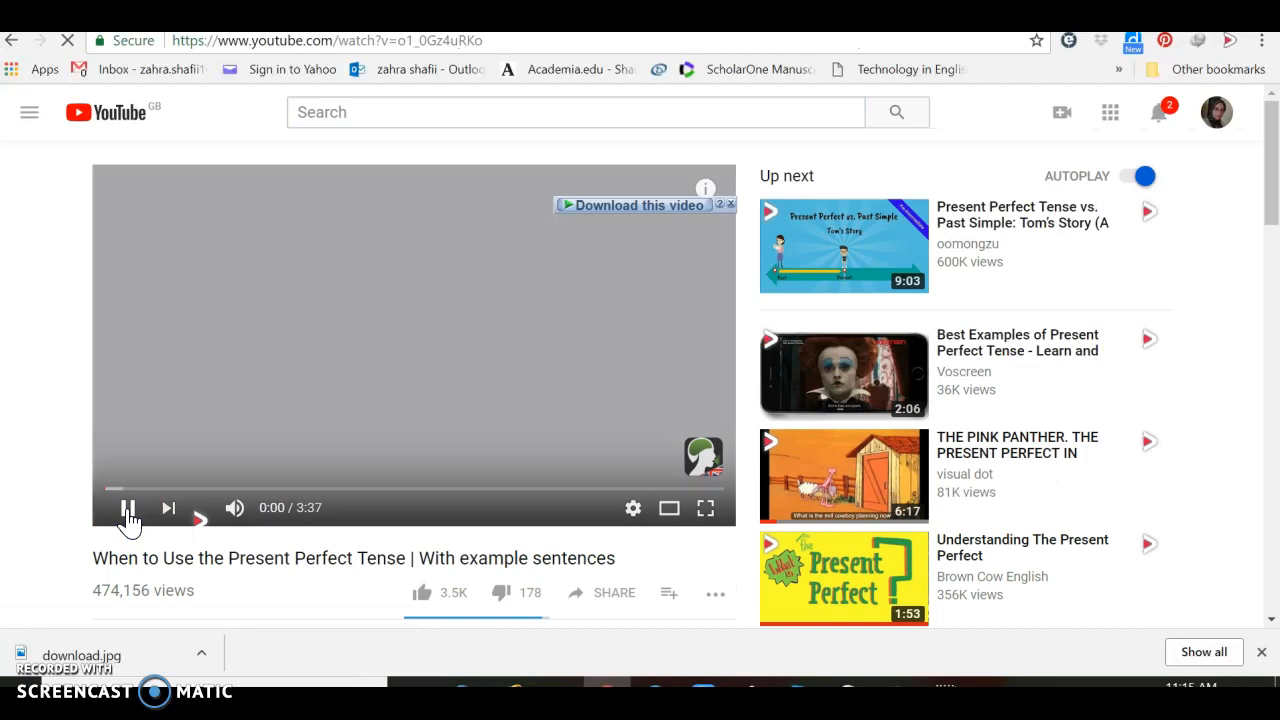
left_click(127, 512)
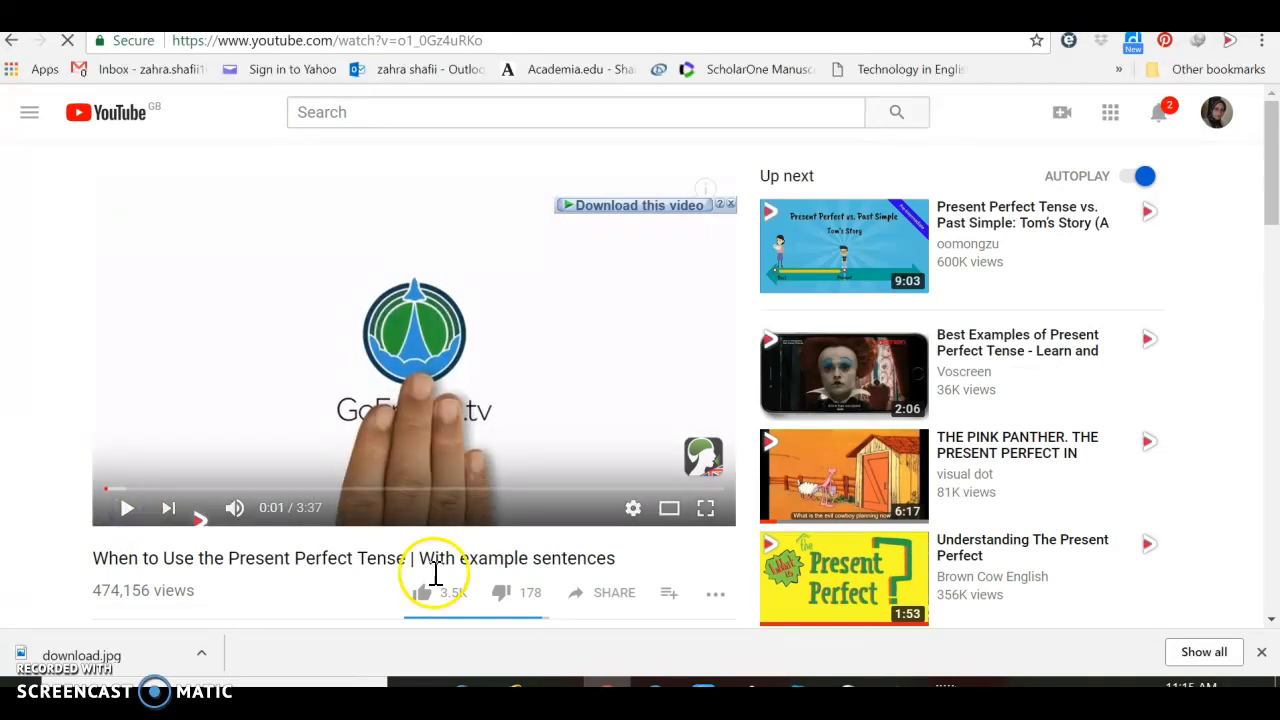
left_click(601, 596)
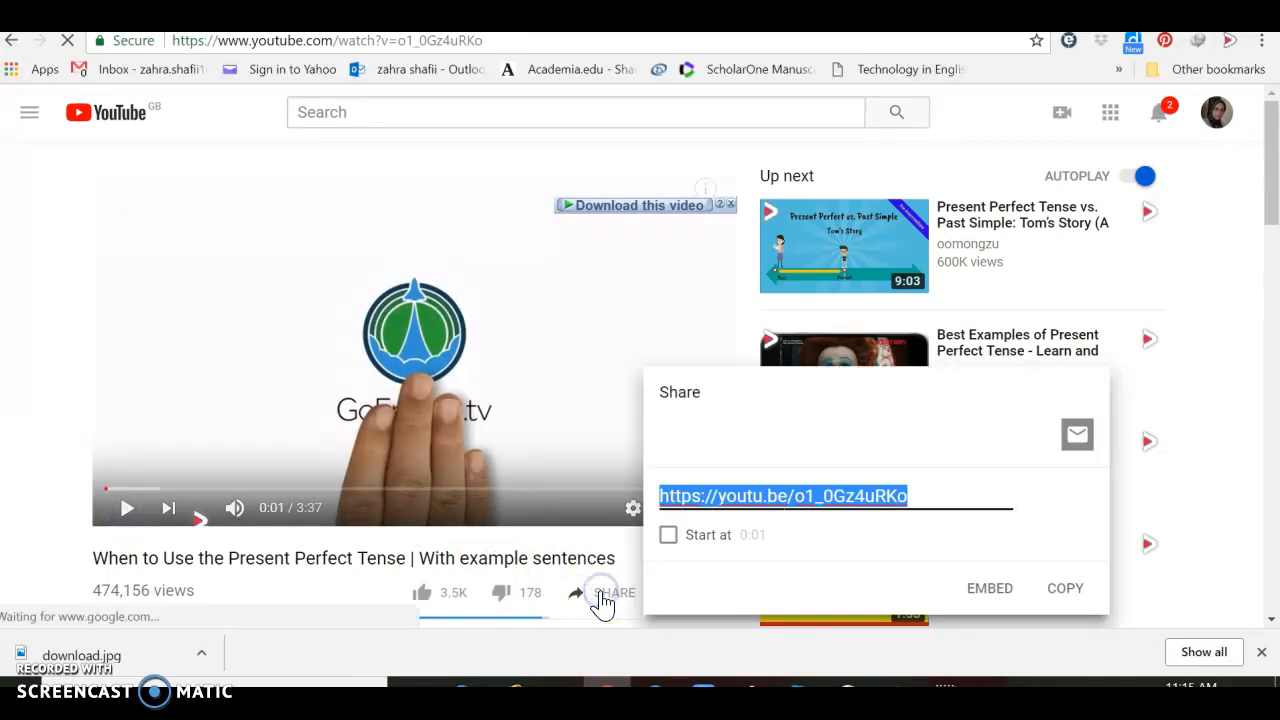
right_click(723, 495)
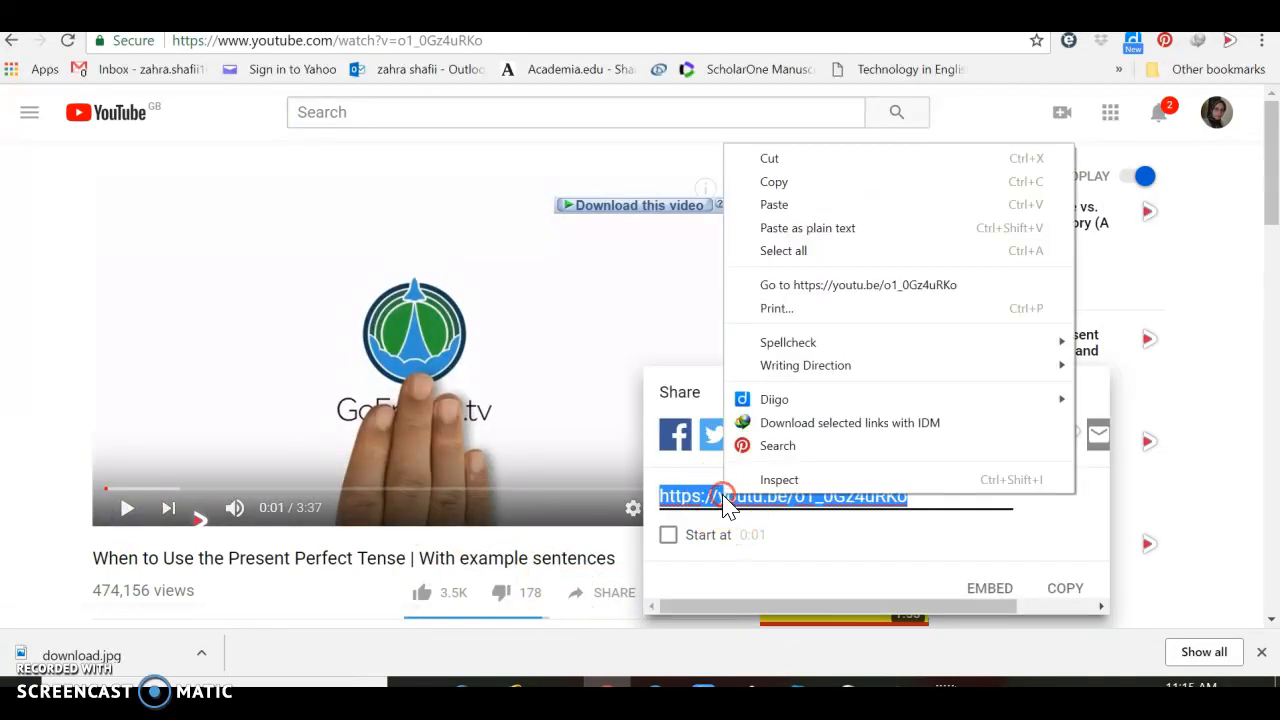
left_click(779, 183)
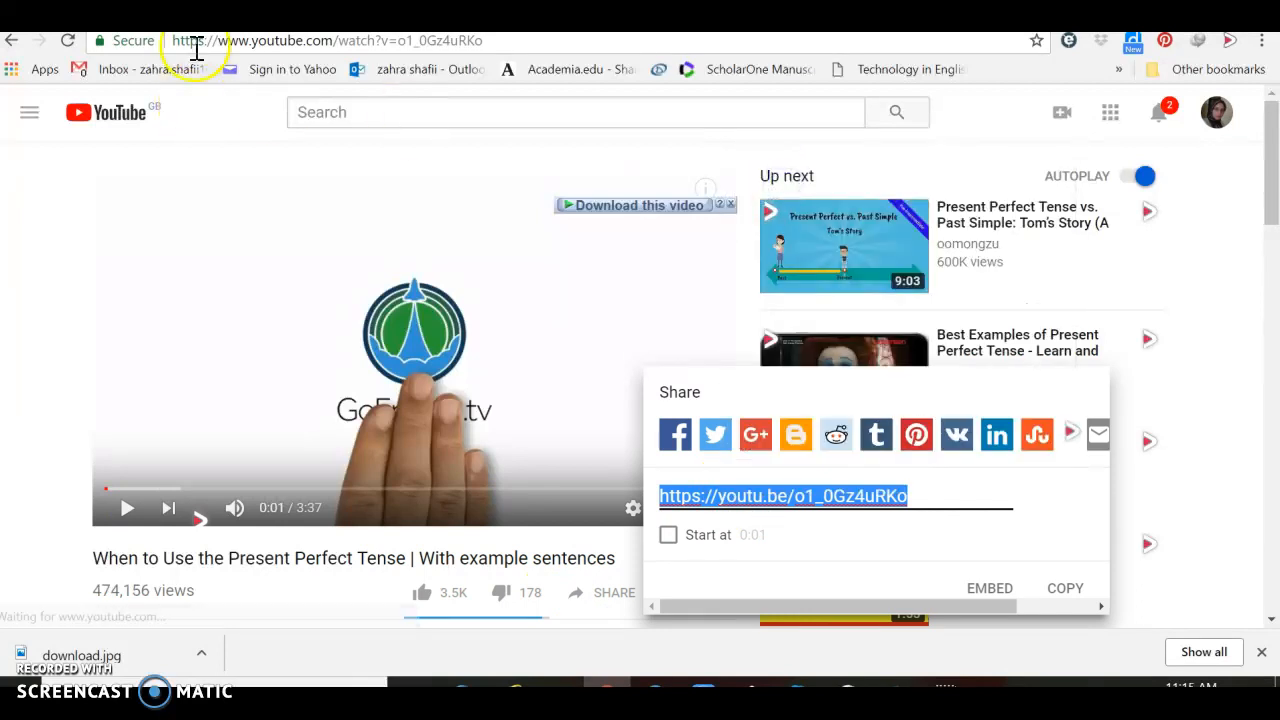
- Back in the new URL form, paste the copied link as External URL, name the resource "Video 1", and save and display it
left_click(400, 20)
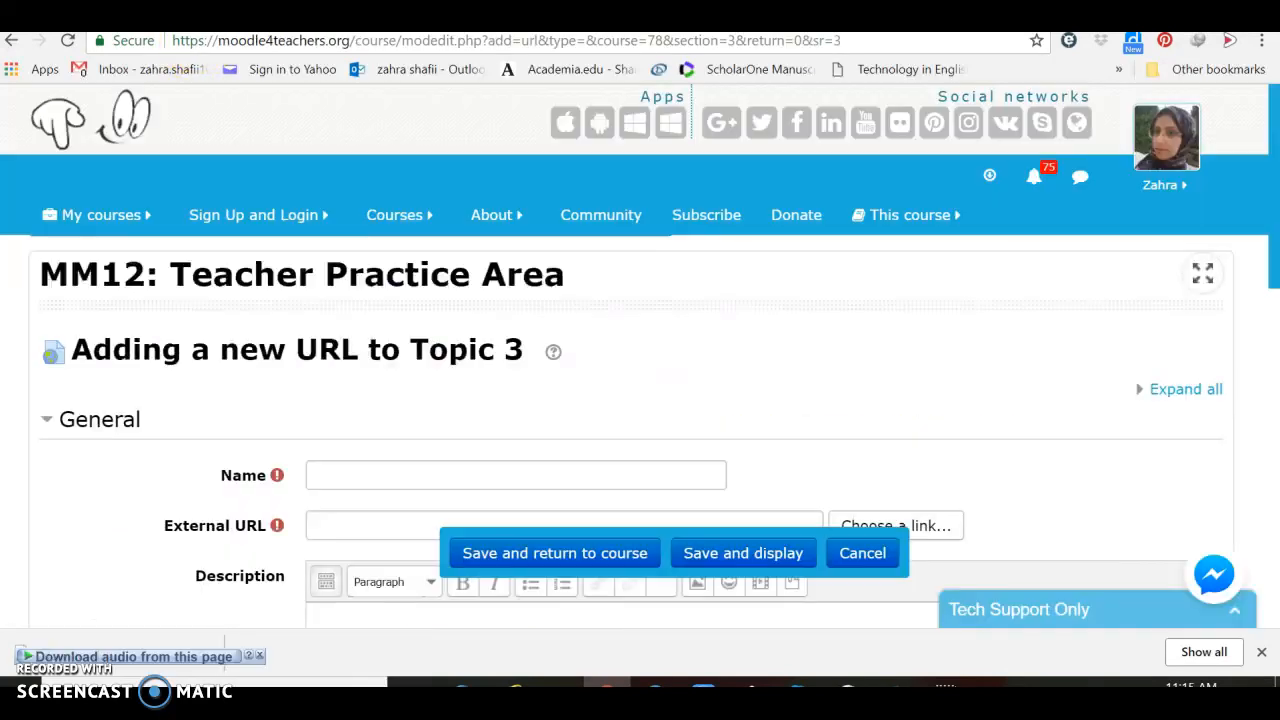
right_click(344, 533)
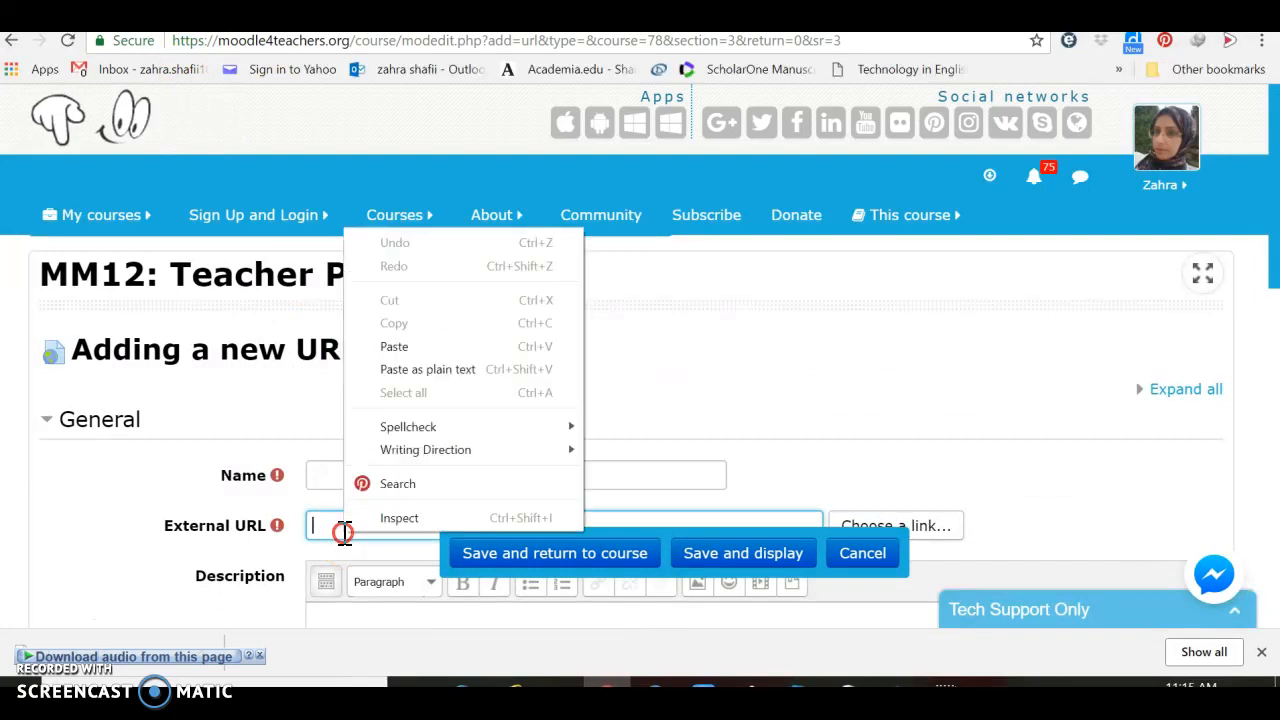
left_click(394, 346)
left_click(370, 476)
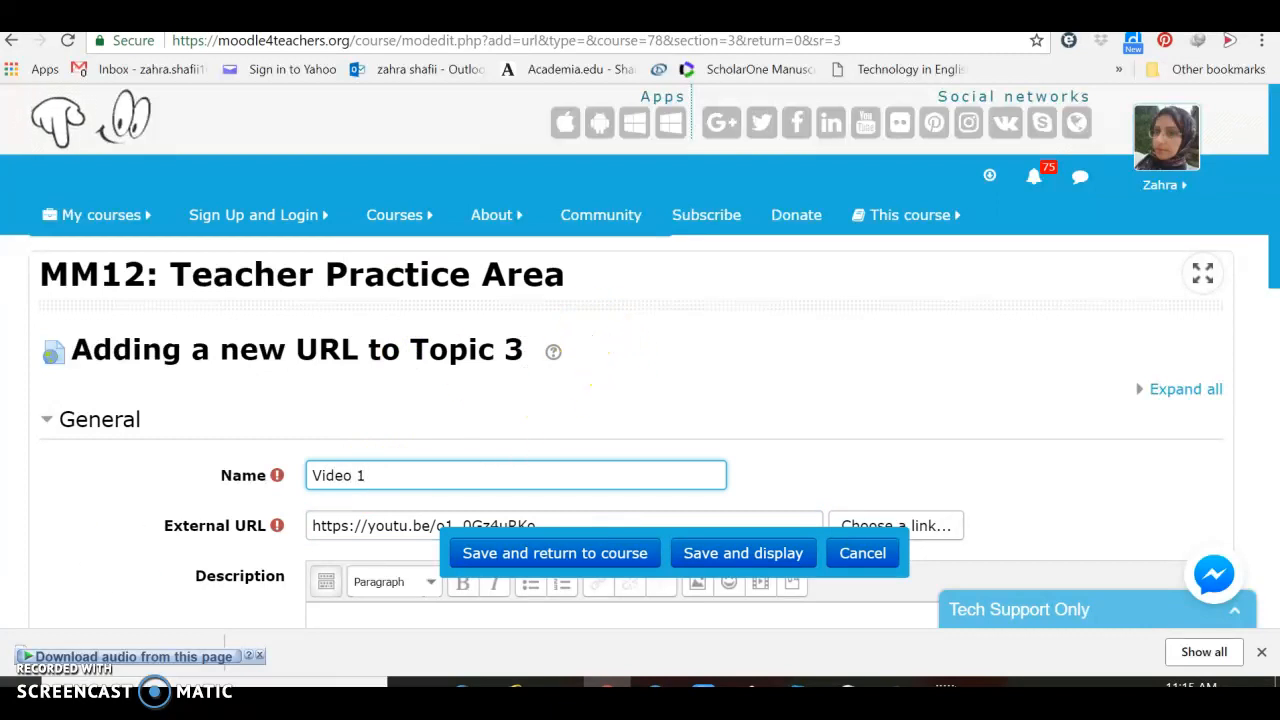
left_click(692, 563)
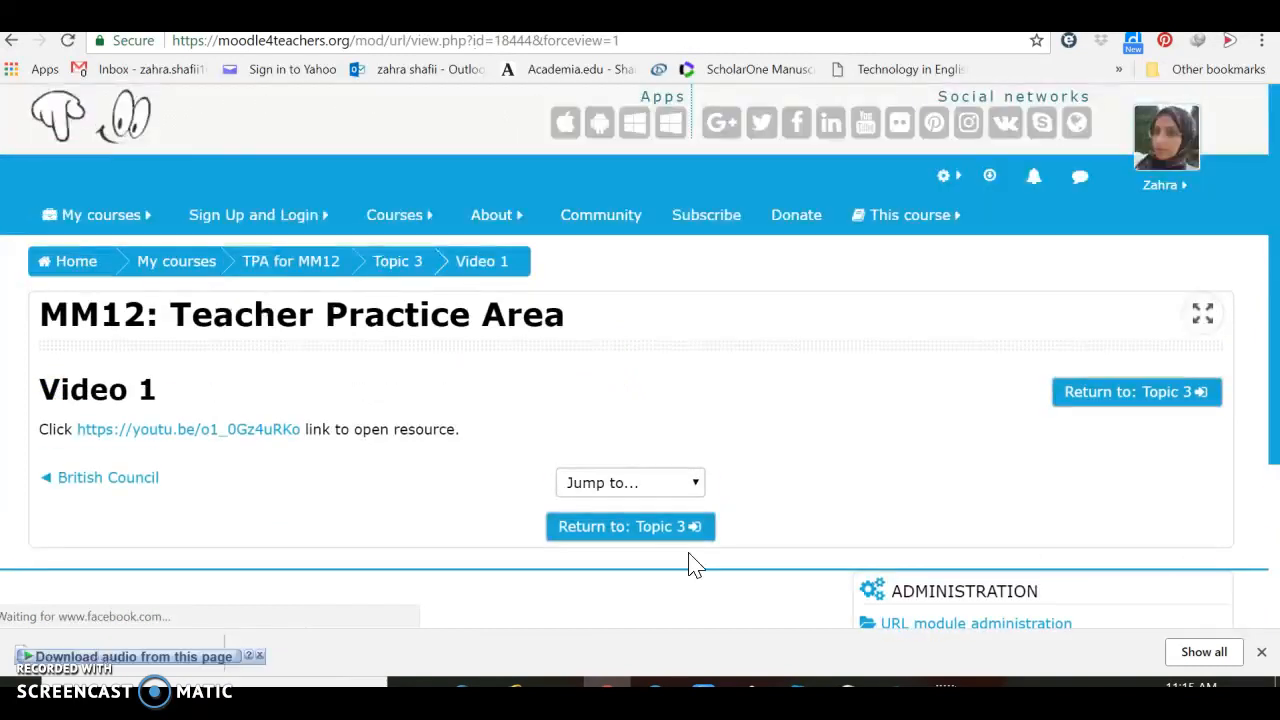
- Return to Topic 3 and turn editing off for the course
left_click(655, 540)
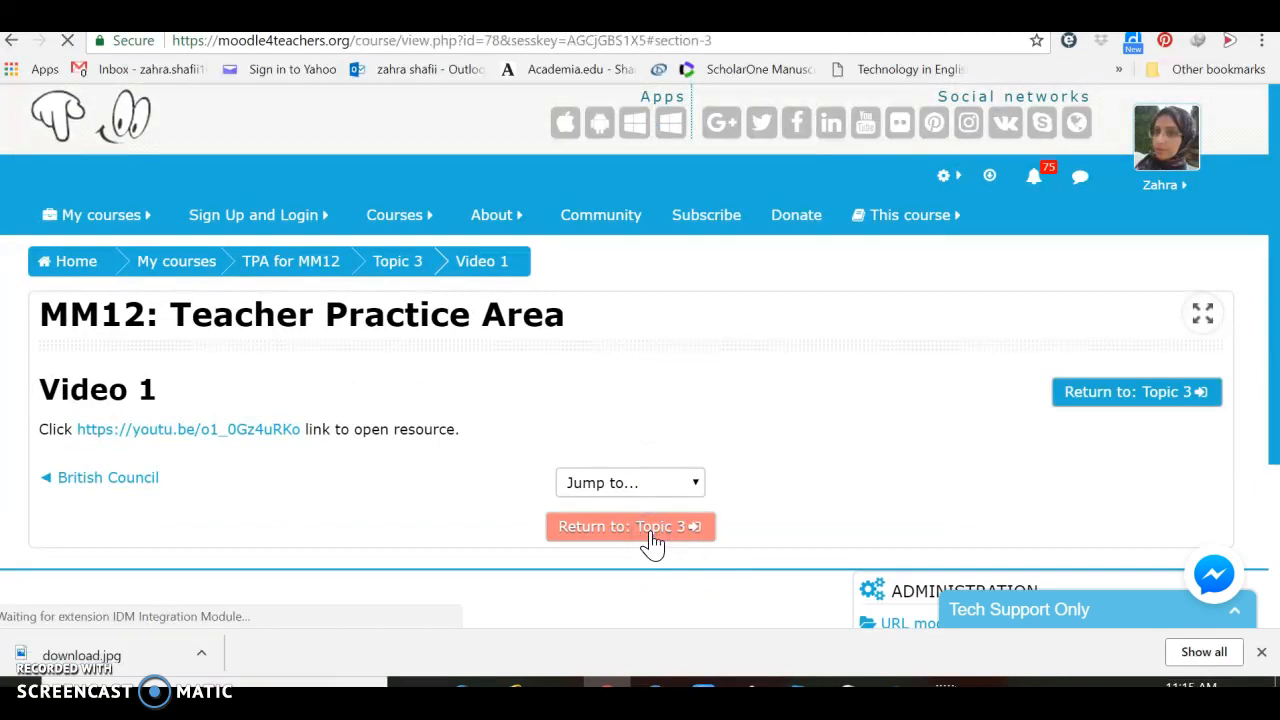
scroll(656, 543, "down", 1)
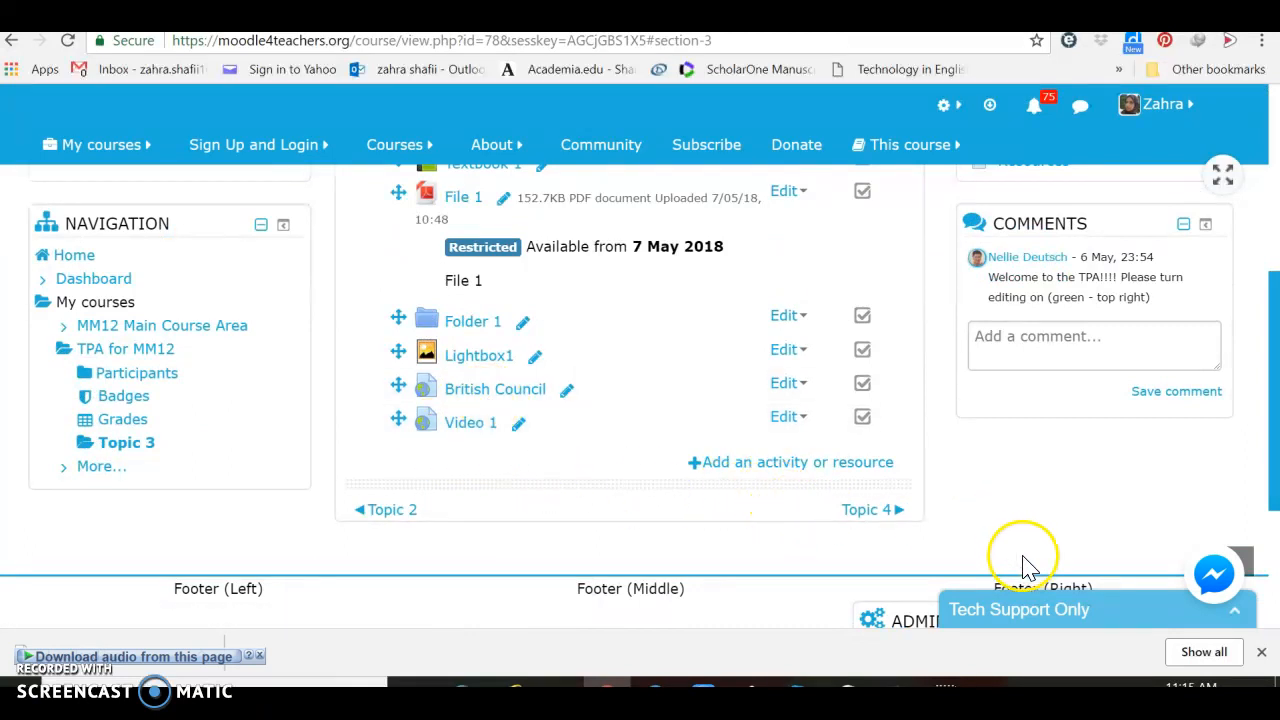
left_click_drag(1275, 415, 1266, 240)
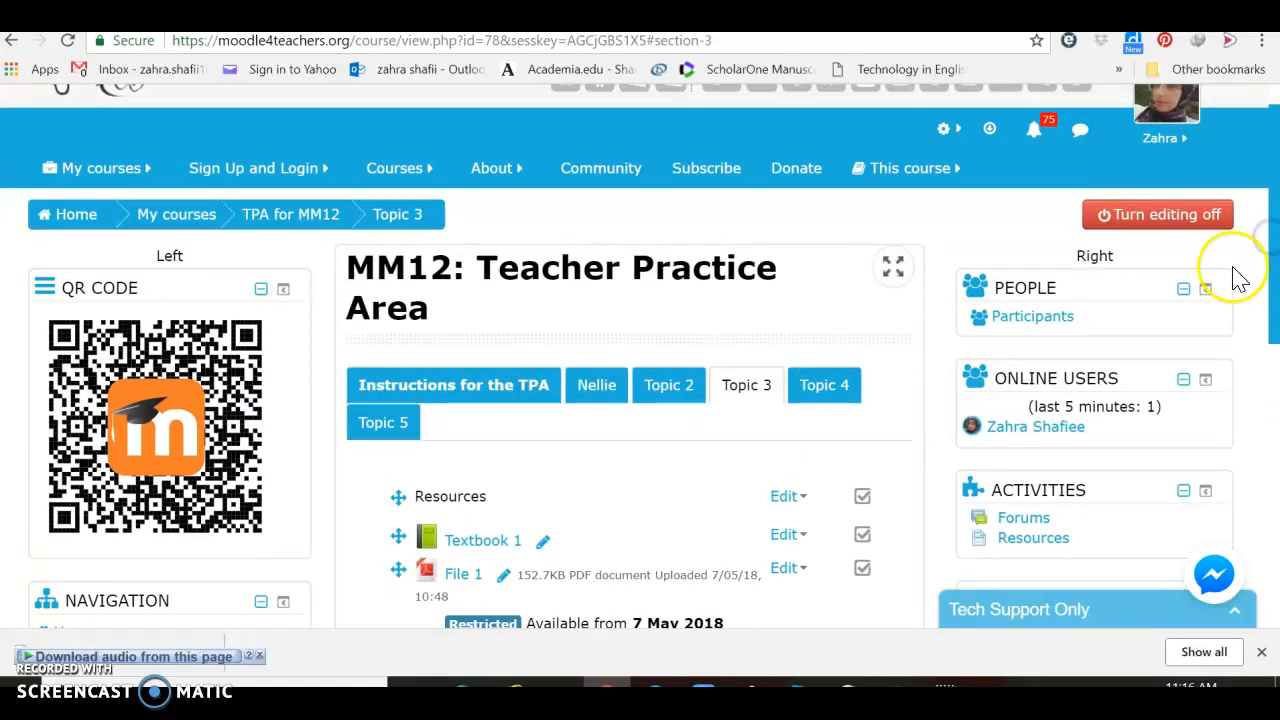
left_click(1168, 230)
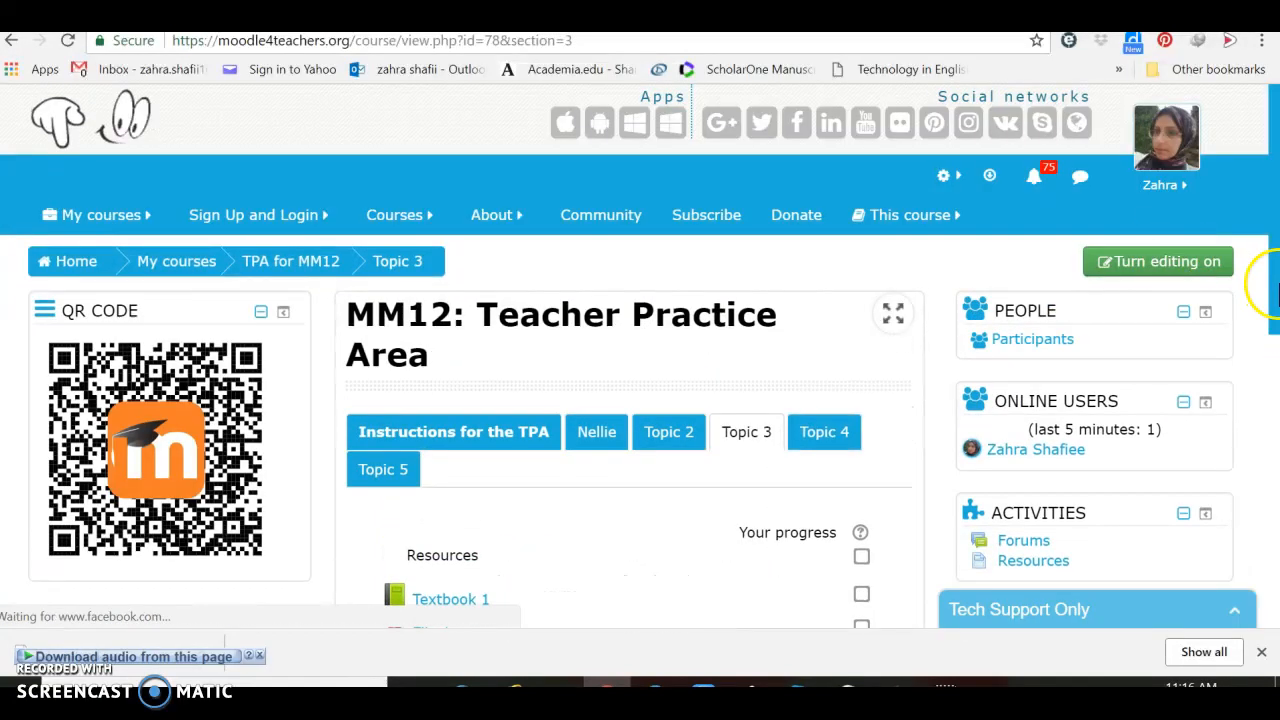
- Open Video 1 from Topic 3 to check the video it leads to, and go back to the topic
left_click_drag(1275, 292, 1273, 433)
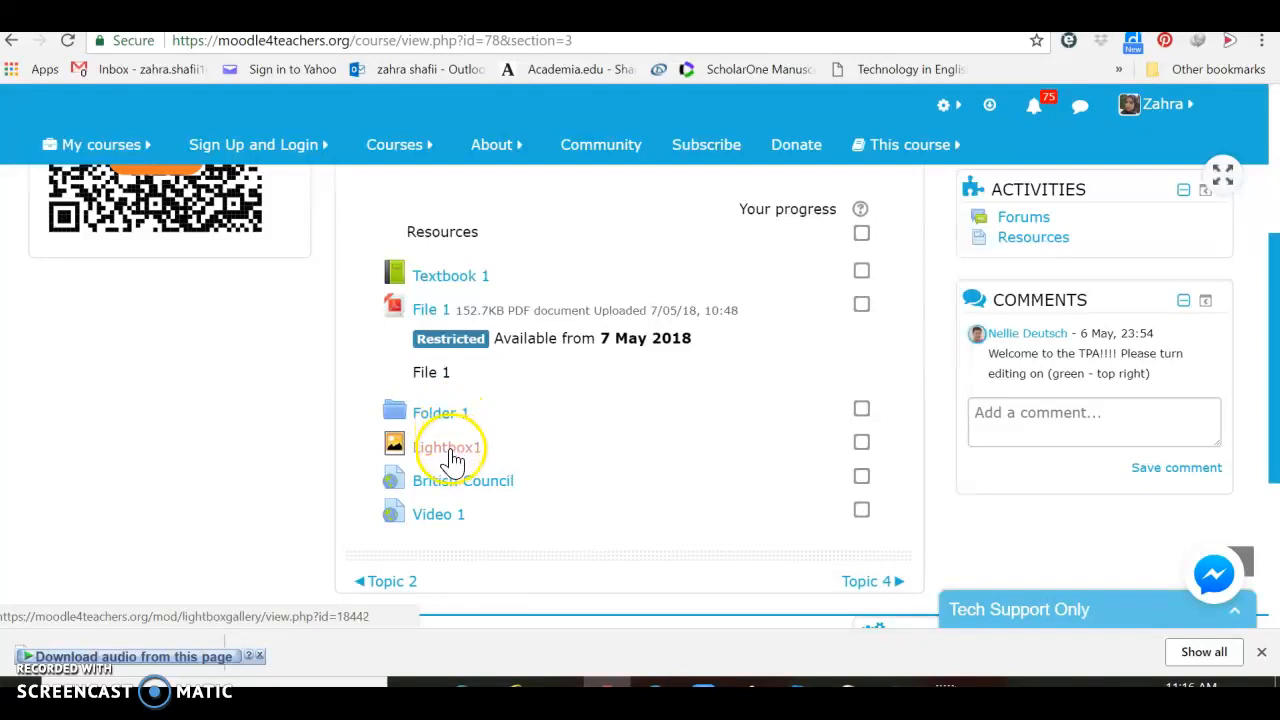
left_click(443, 517)
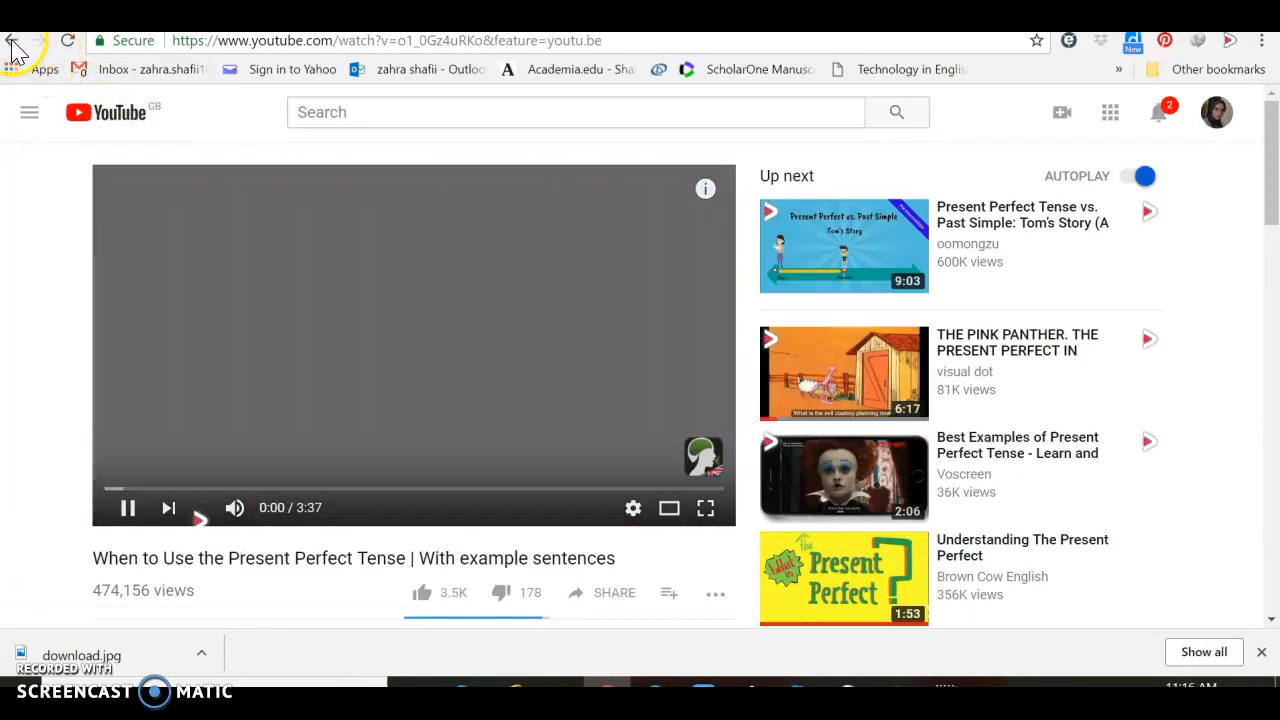
left_click(10, 42)
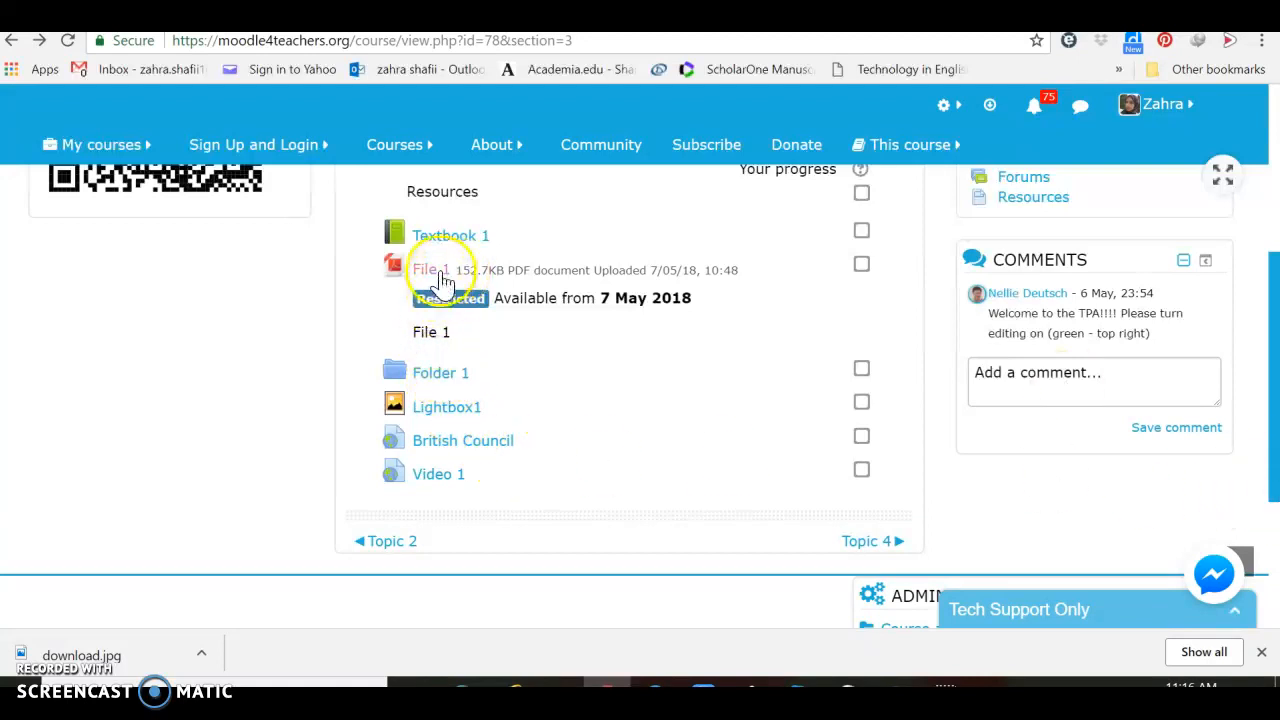
- Open Textbook 1 to check Chapter 1 and Chapter 2, and return to Topic 3
left_click(447, 238)
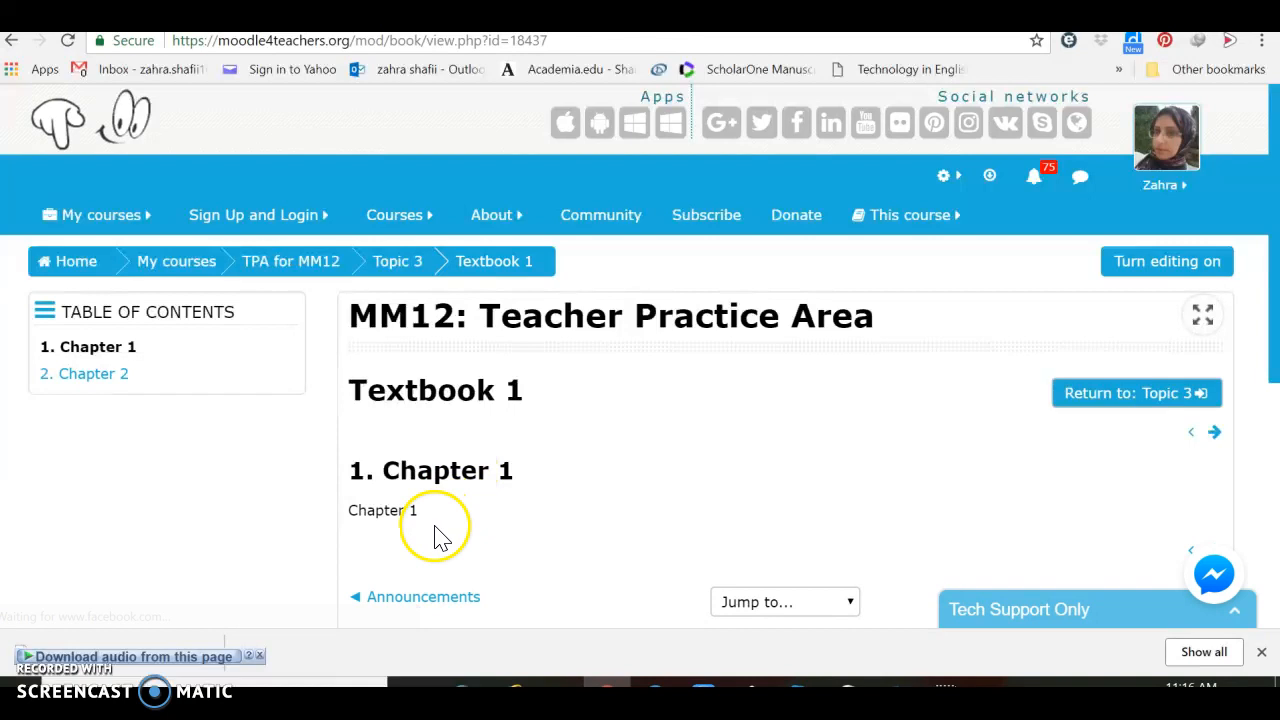
left_click(86, 385)
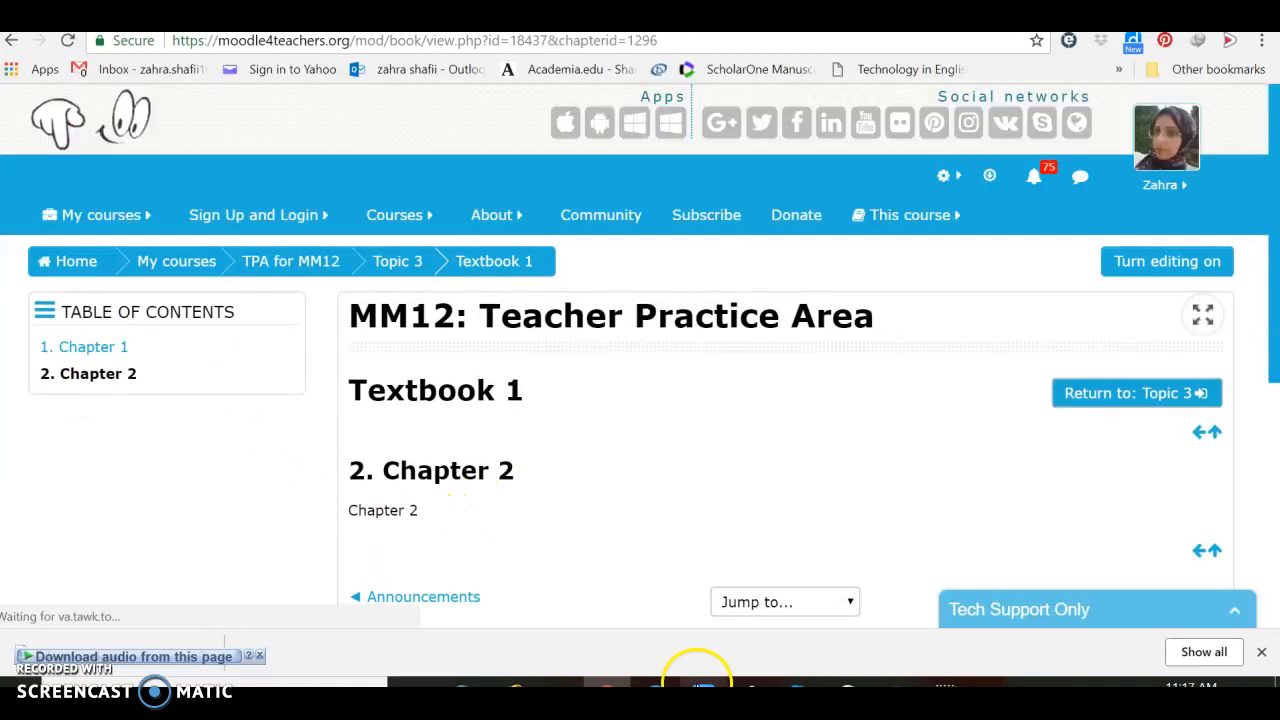
left_click(1130, 401)
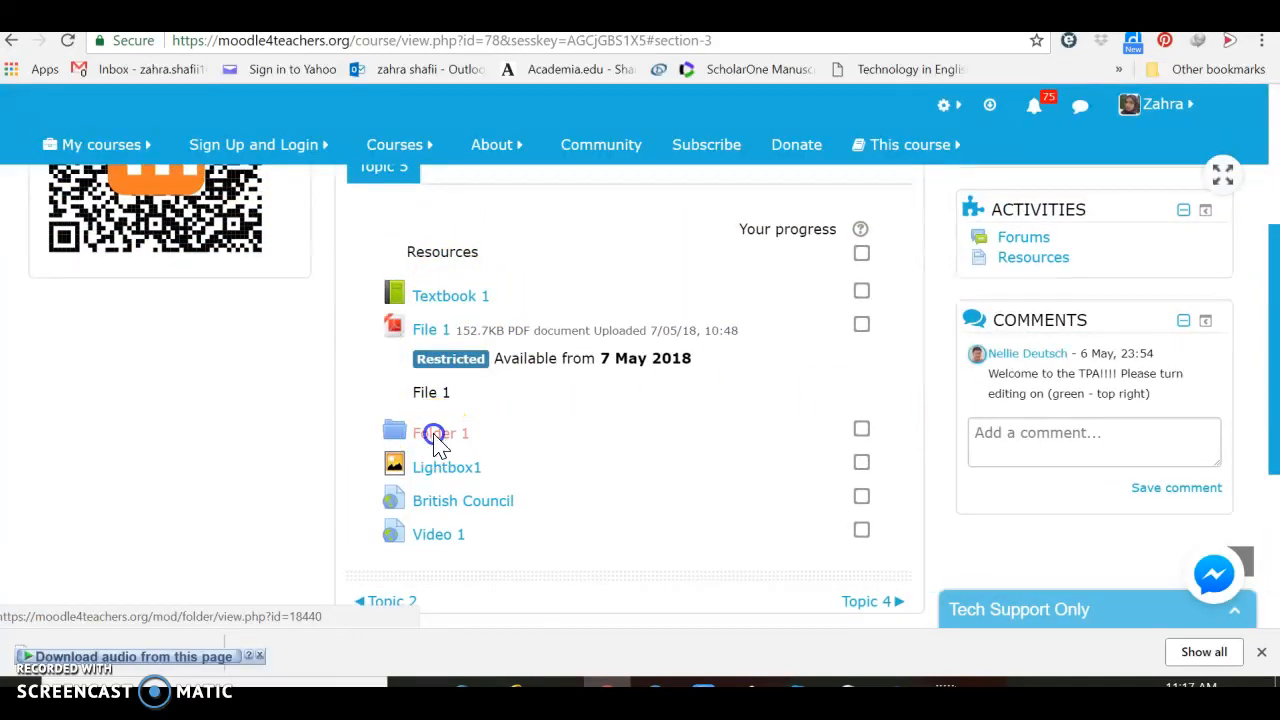
- Open Folder 1 to check the files it contains, and return to Topic 3
left_click(434, 440)
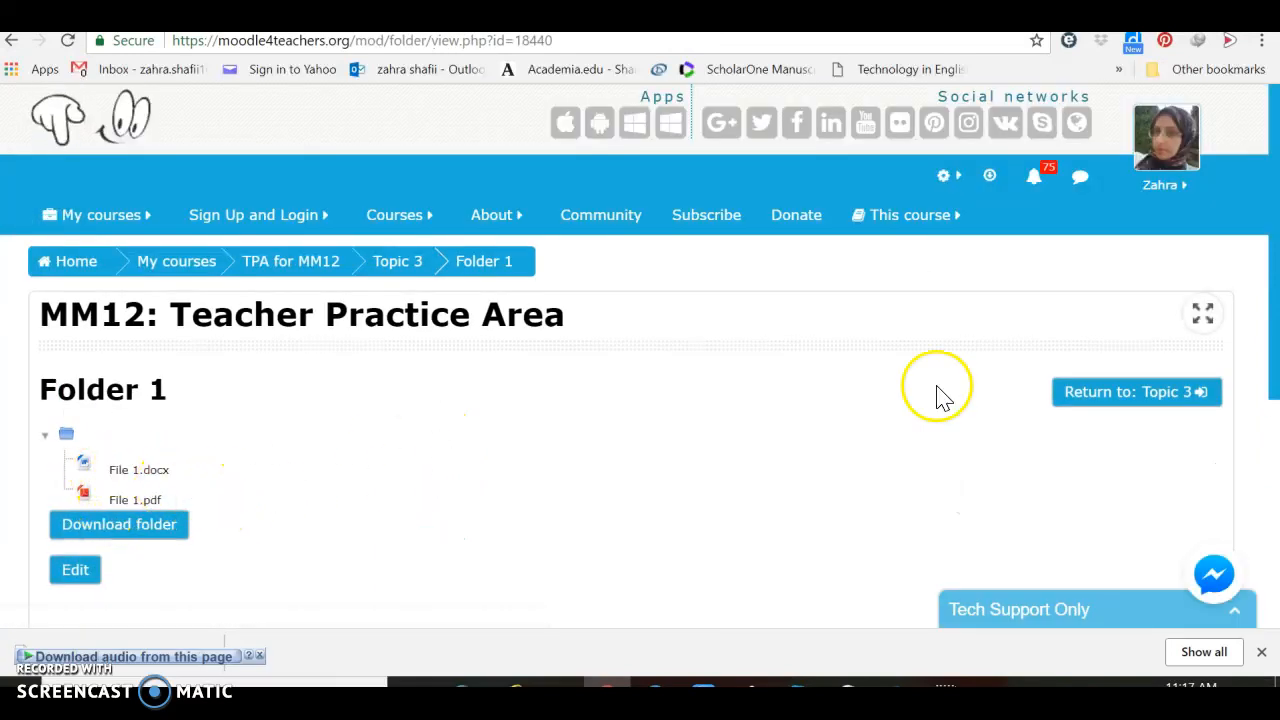
left_click(1133, 393)
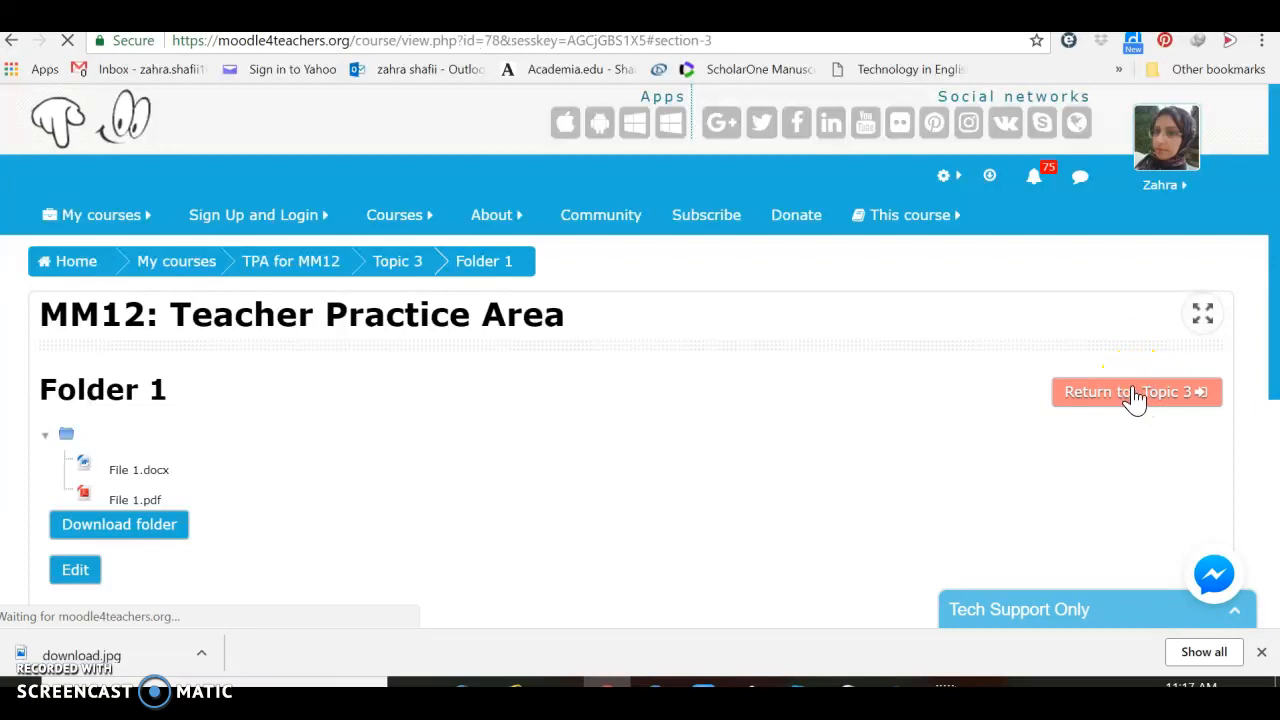
scroll(605, 440, "up", 1)
- Open the Lightbox1 gallery to look over its images, and return to Topic 3
left_click(426, 478)
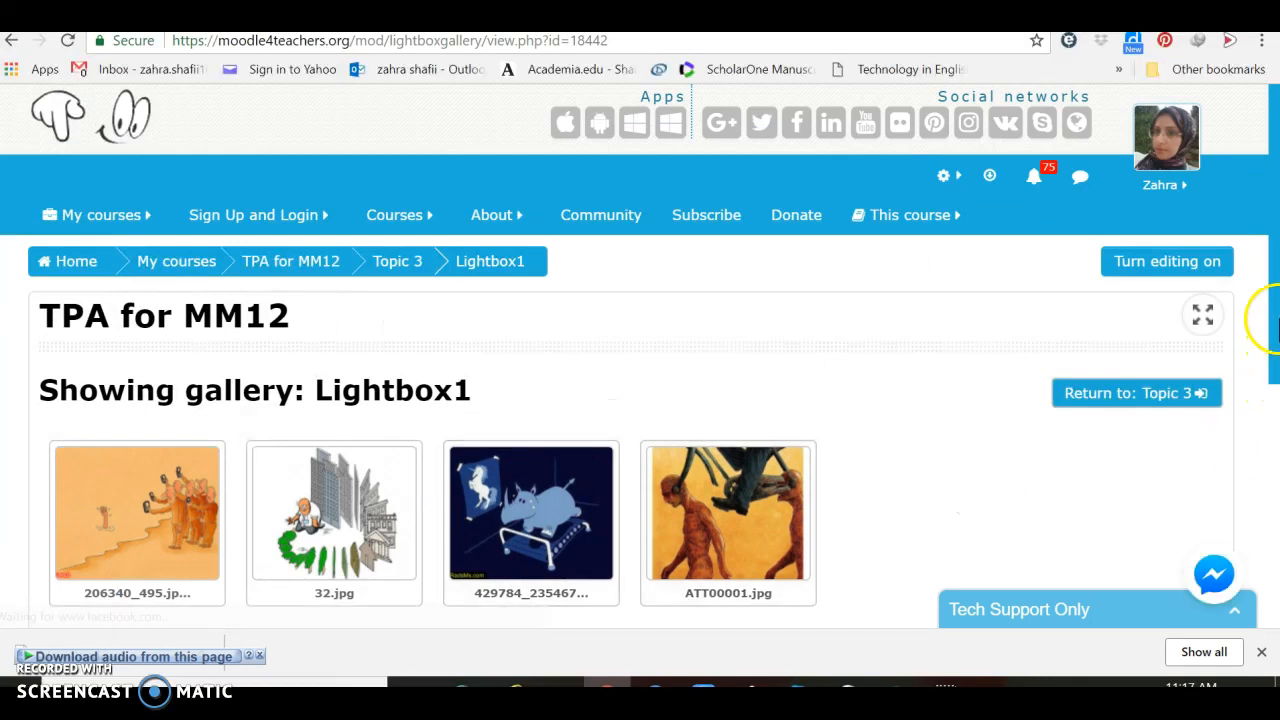
left_click_drag(1272, 330, 1272, 467)
left_click(609, 474)
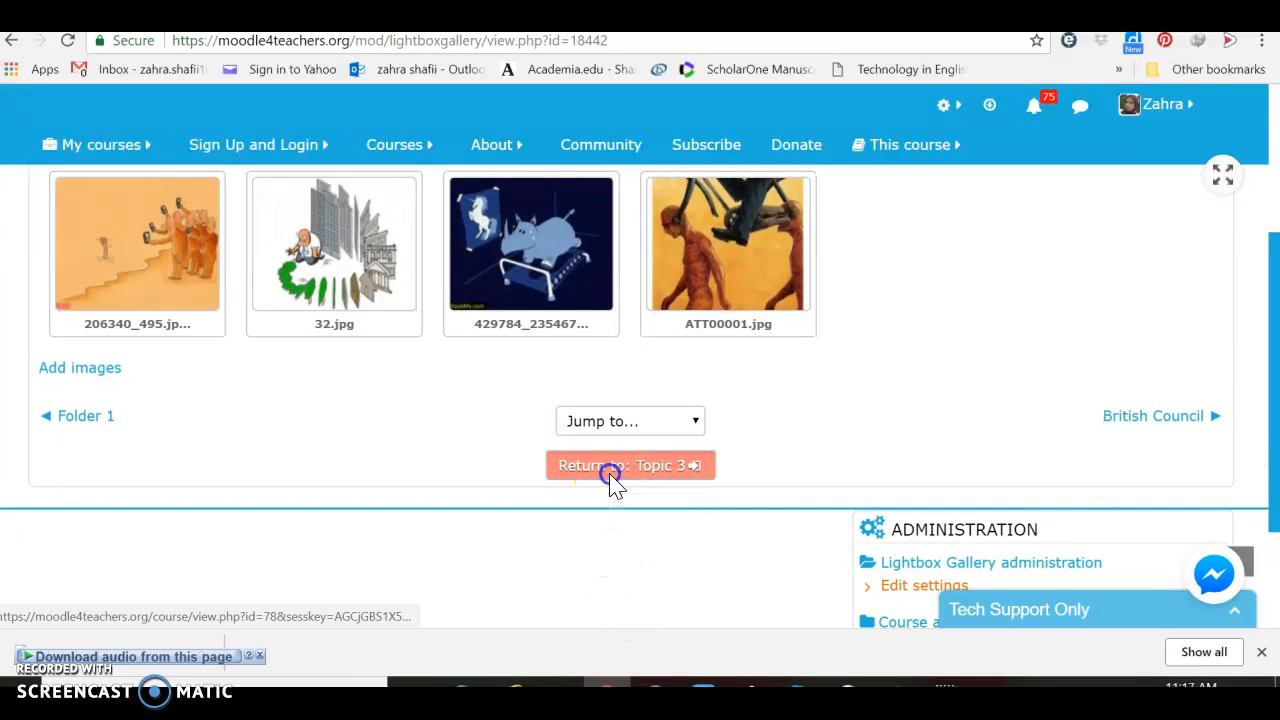